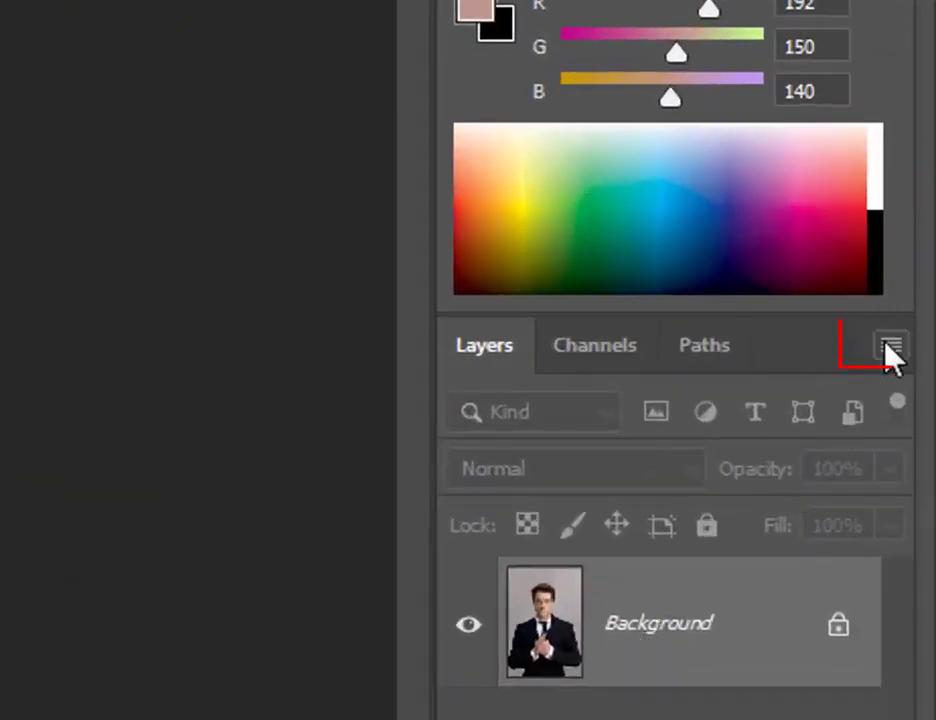
Duplicate the portrait's Background layer as 'Background copy'.
click(890, 350)
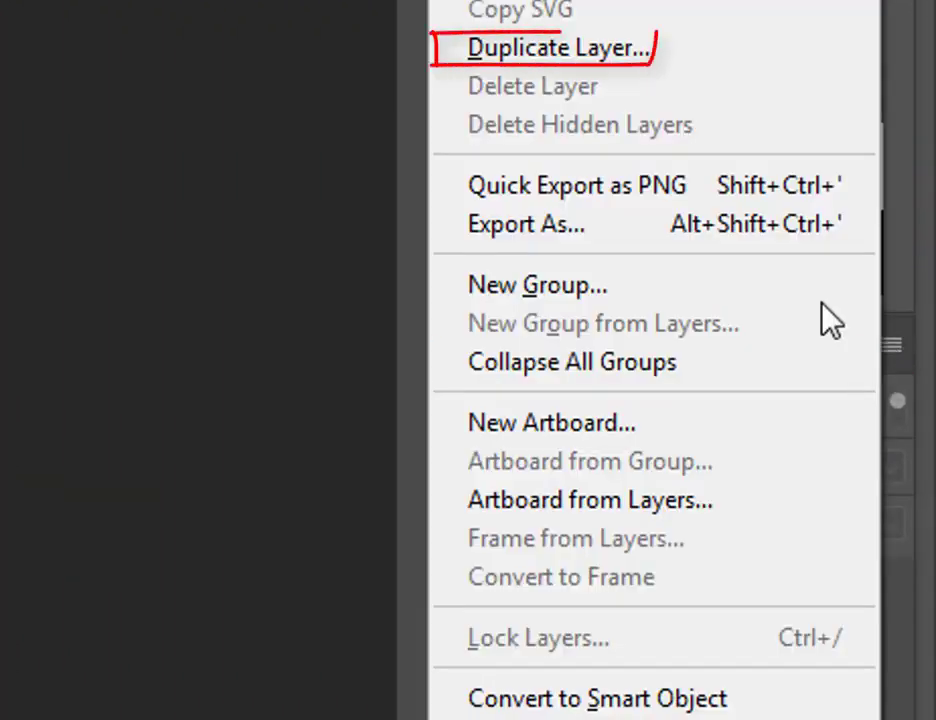
click(578, 48)
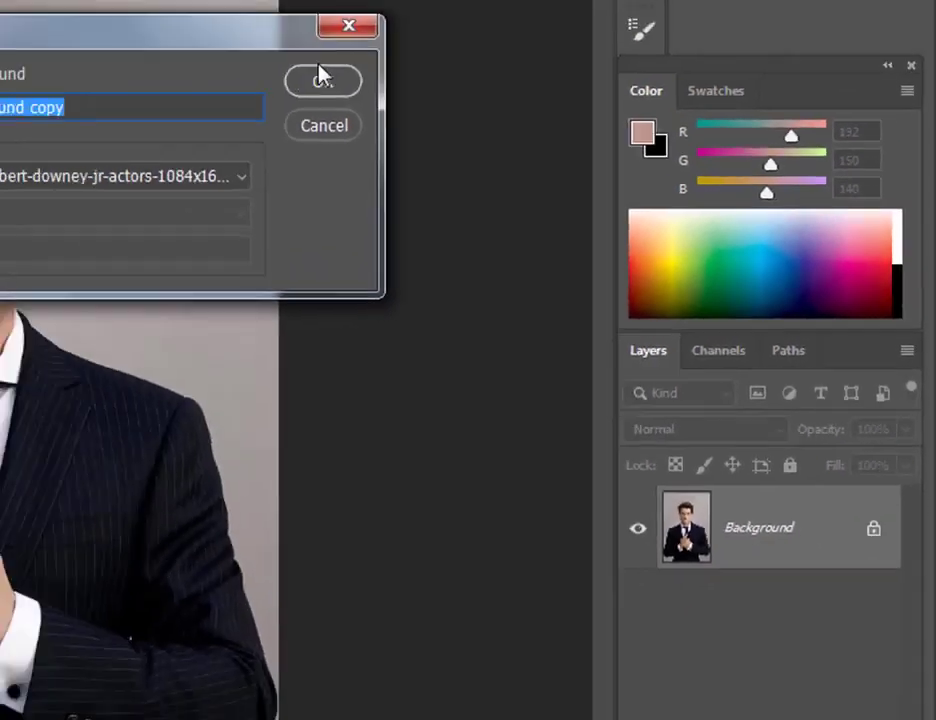
click(568, 194)
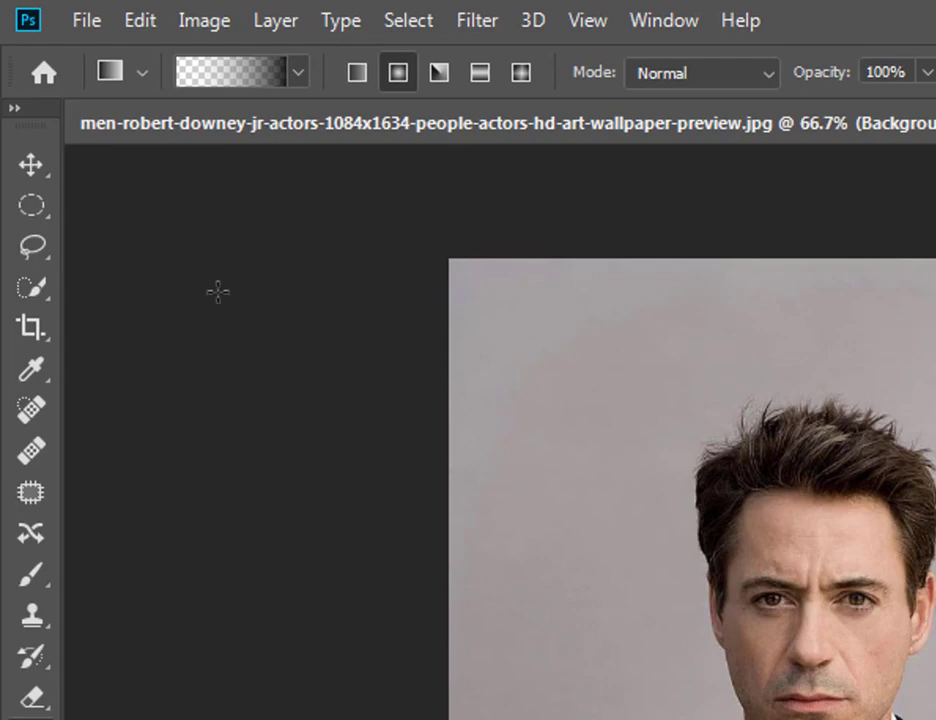
Auto-select the man with Select Subject and copy him onto a new Layer 1.
click(29, 302)
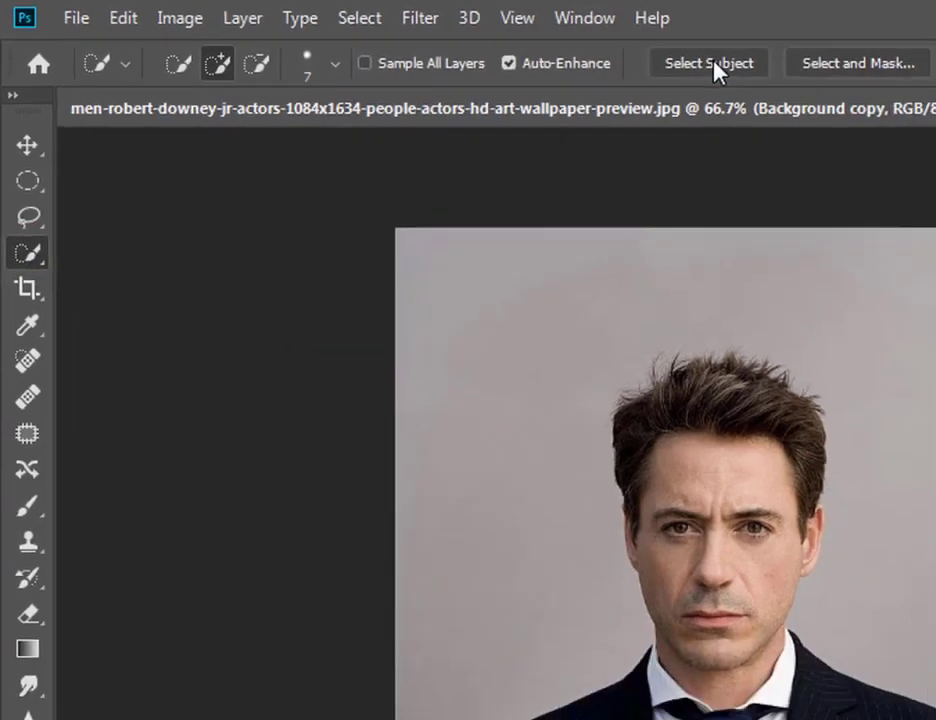
click(812, 76)
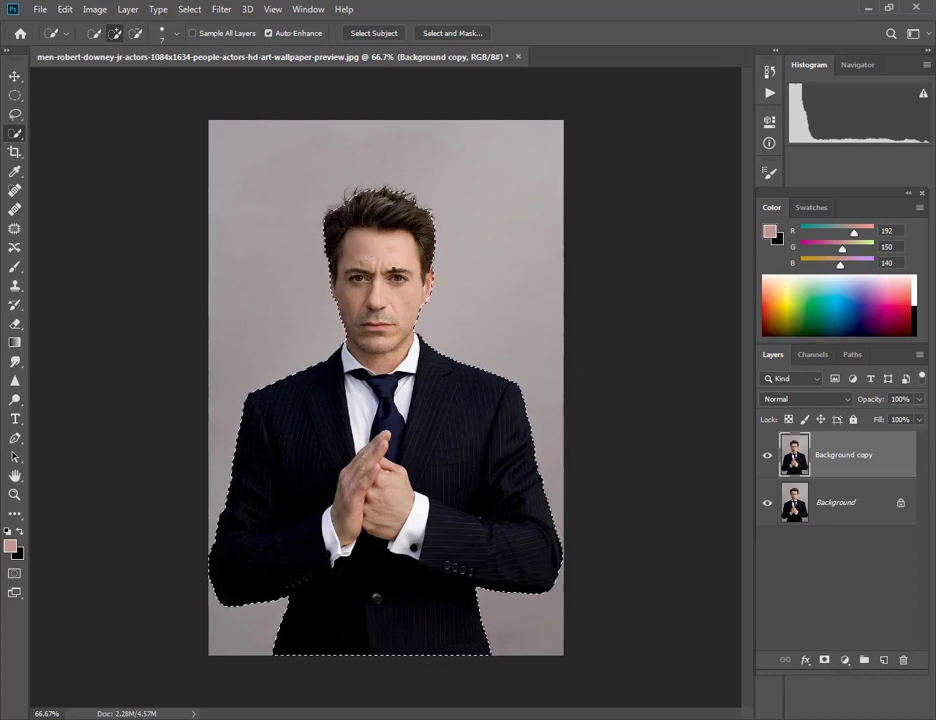
key(ctrl+j)
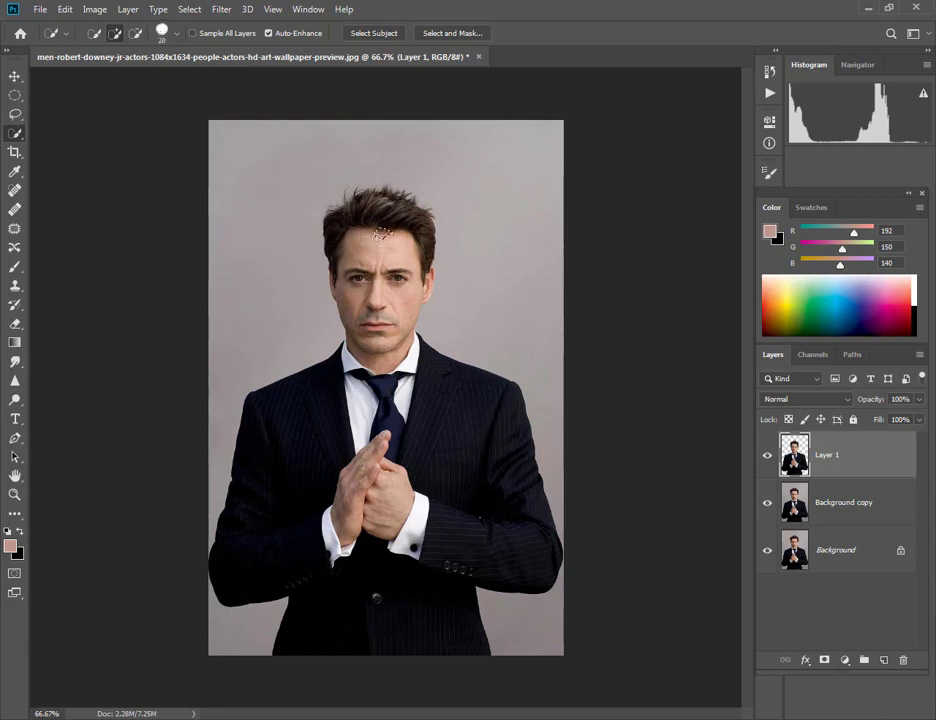
Quick-select the hair, face and right ear, subtracting the neck below the jawline.
drag(381, 234, 376, 259)
key(ctrl+plus)
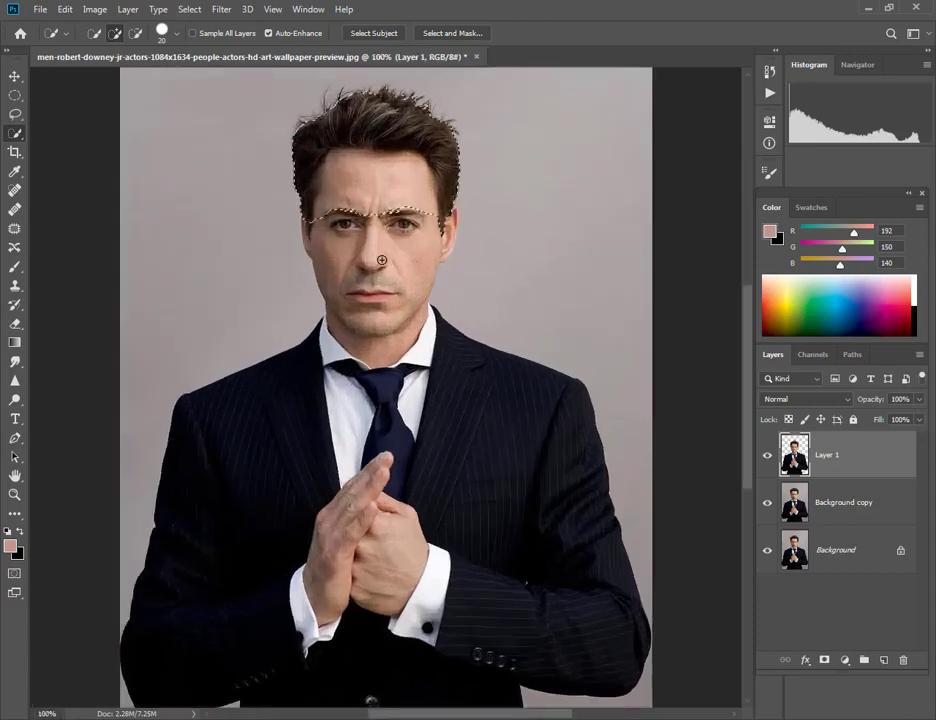
key(ctrl+plus)
drag(255, 147, 300, 470)
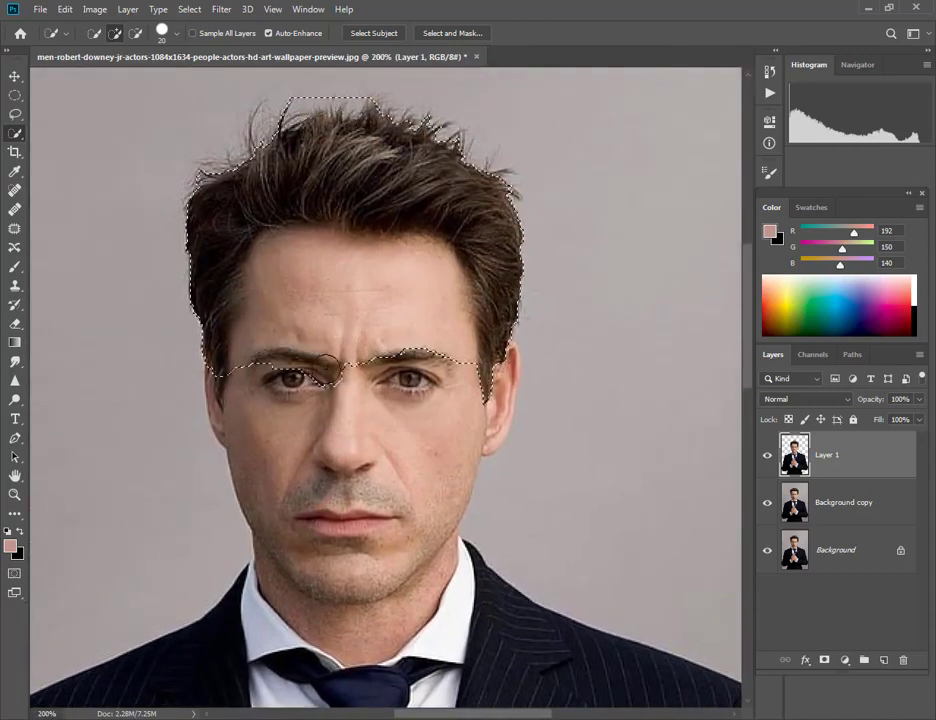
drag(344, 322, 380, 381)
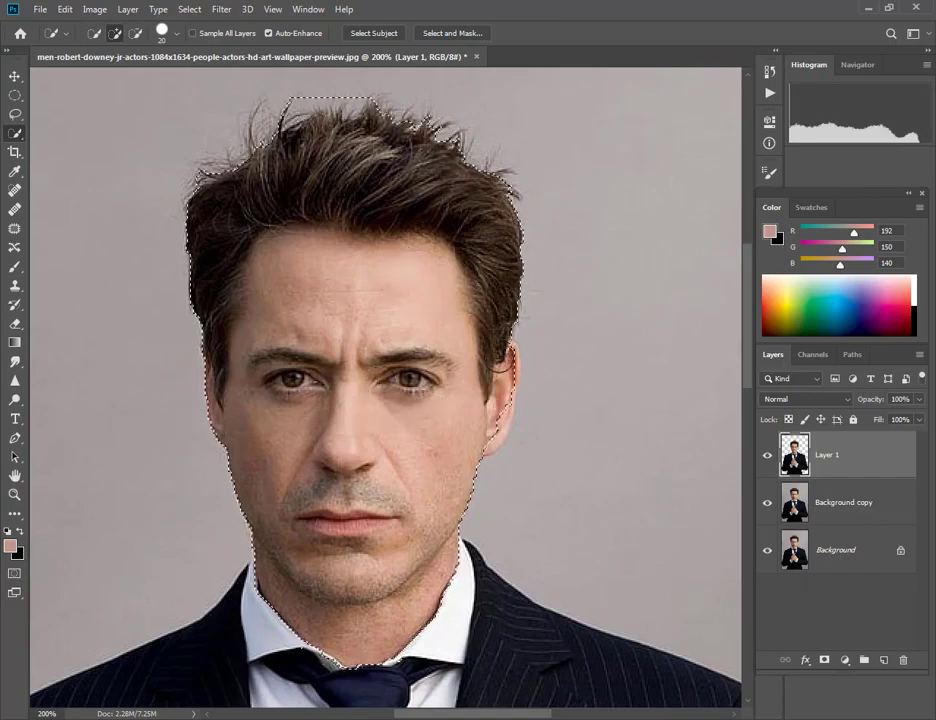
drag(474, 383, 492, 408)
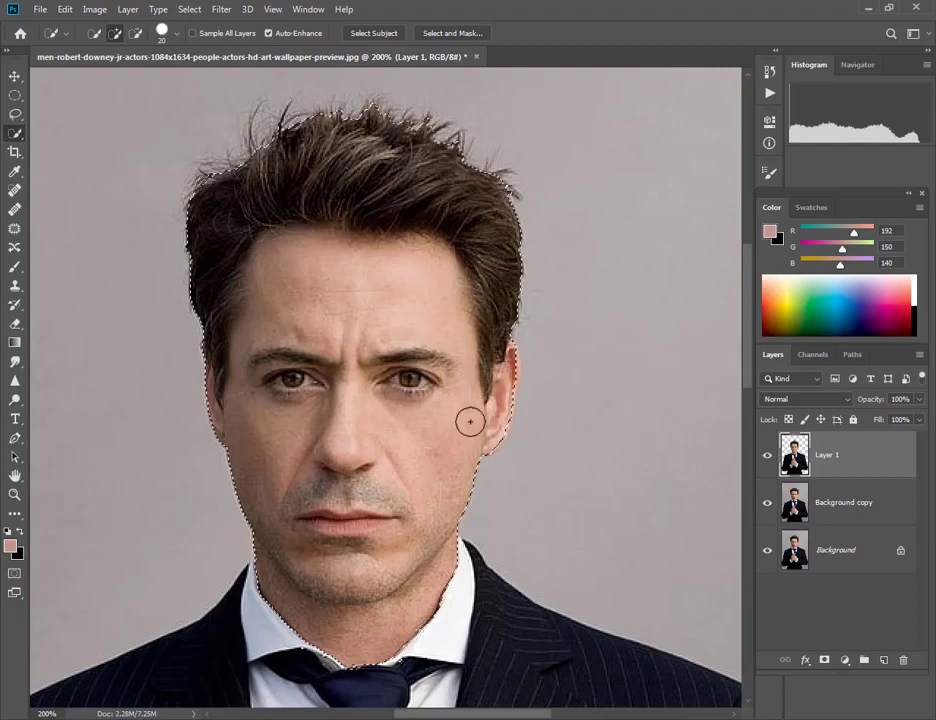
drag(318, 479, 328, 389)
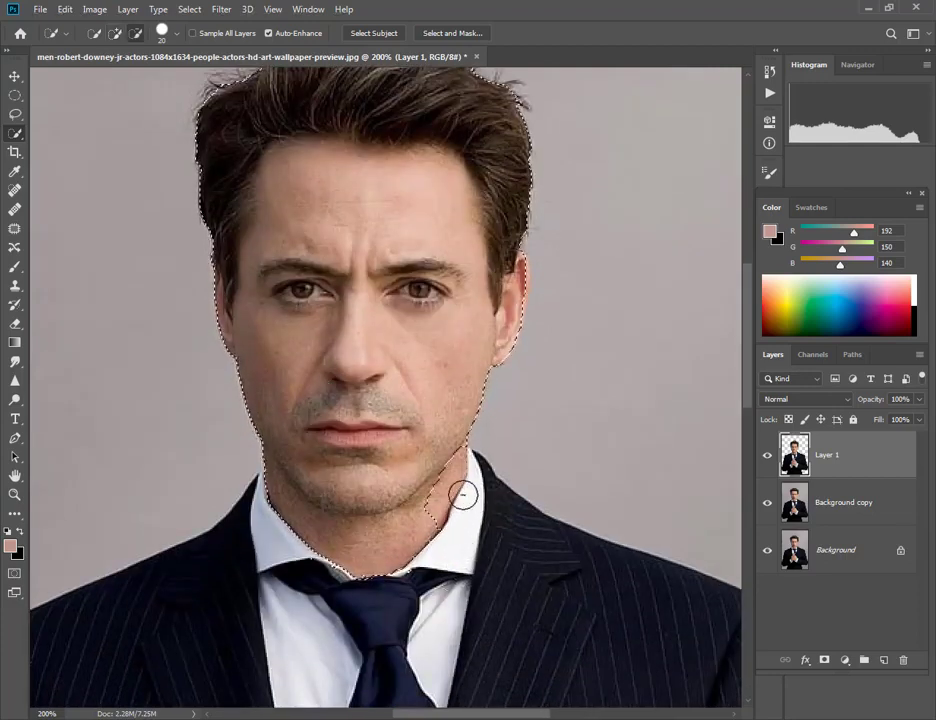
drag(464, 495, 410, 530)
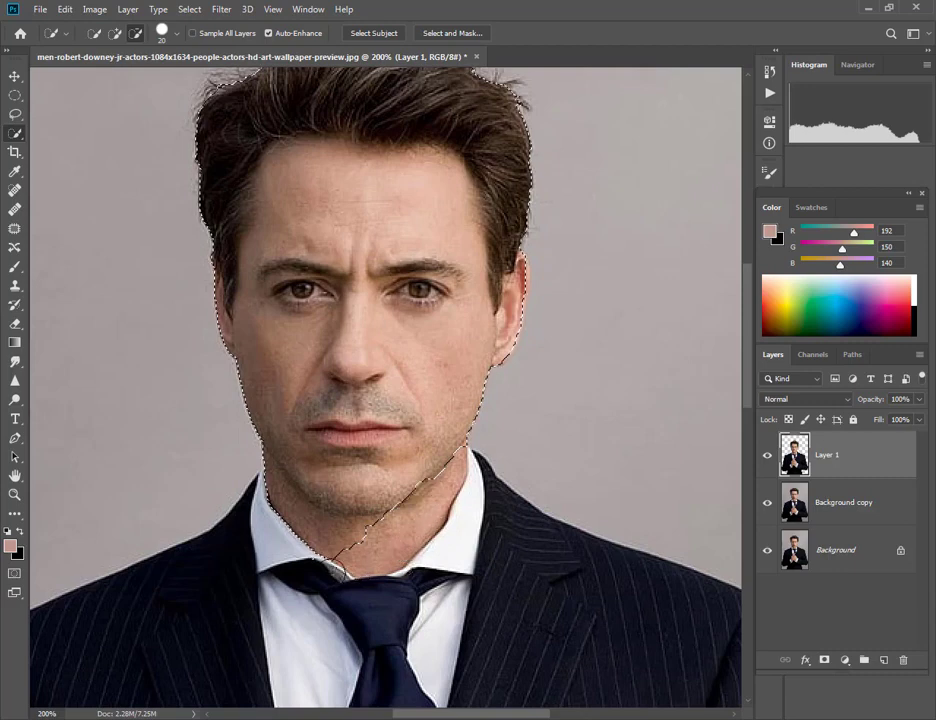
drag(338, 568, 276, 527)
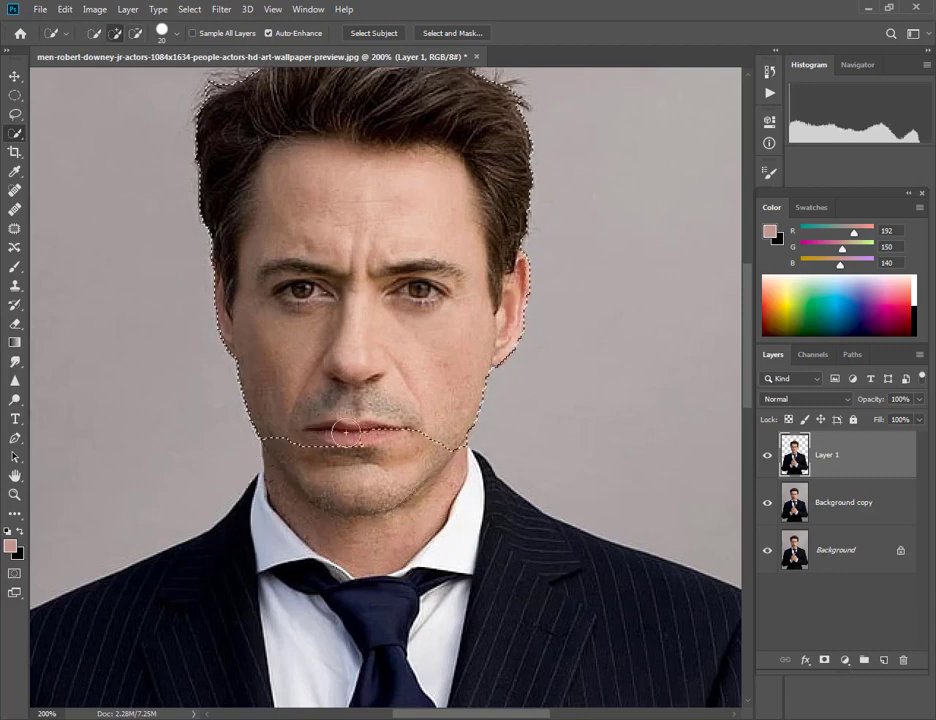
drag(361, 488, 313, 476)
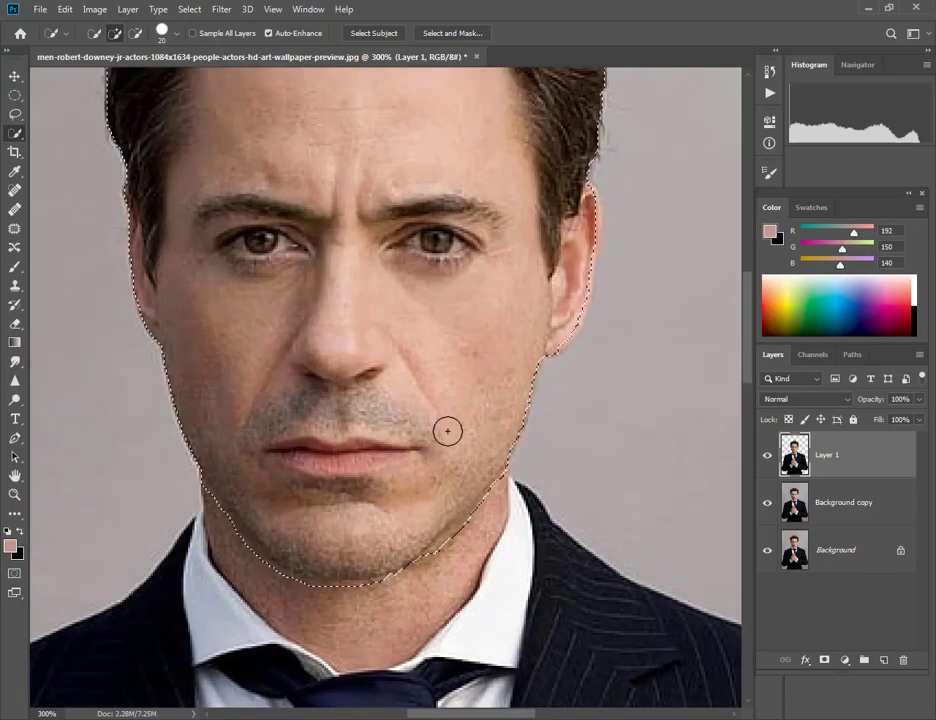
Refine the head selection around the ear and clean its edges in Select and Mask.
key(ctrl+plus)
drag(483, 508, 358, 450)
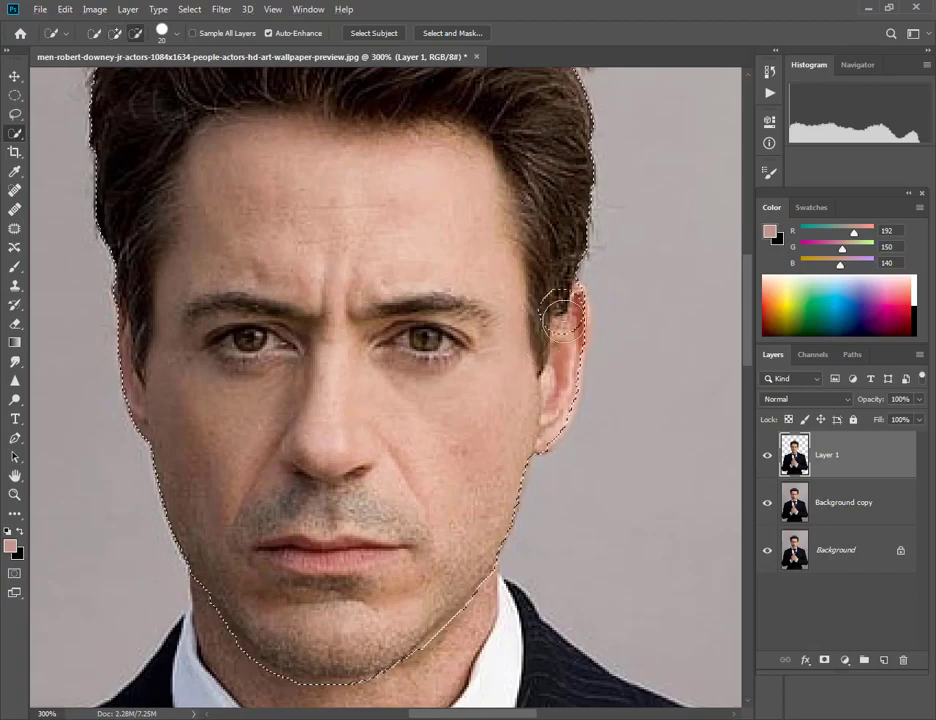
mouse_move(550, 332)
mouse_down()
mouse_move(563, 333)
mouse_move(559, 378)
mouse_up()
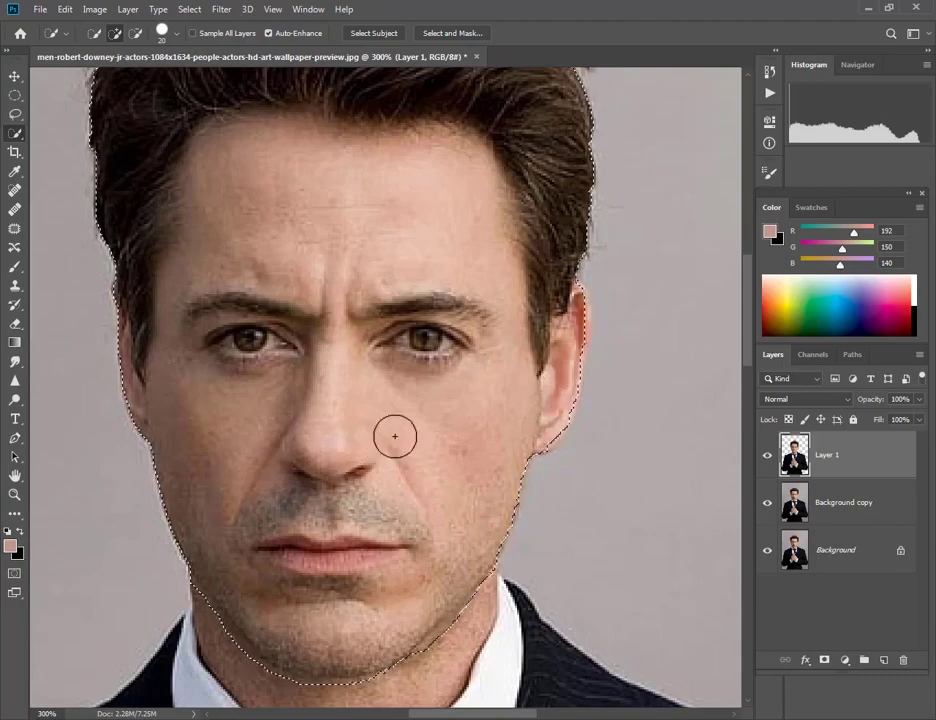
key(ctrl+d)
key(b)
mouse_move(395, 434)
mouse_down()
mouse_move(445, 485)
mouse_move(398, 416)
mouse_up()
key(ctrl+shift+d)
key(w)
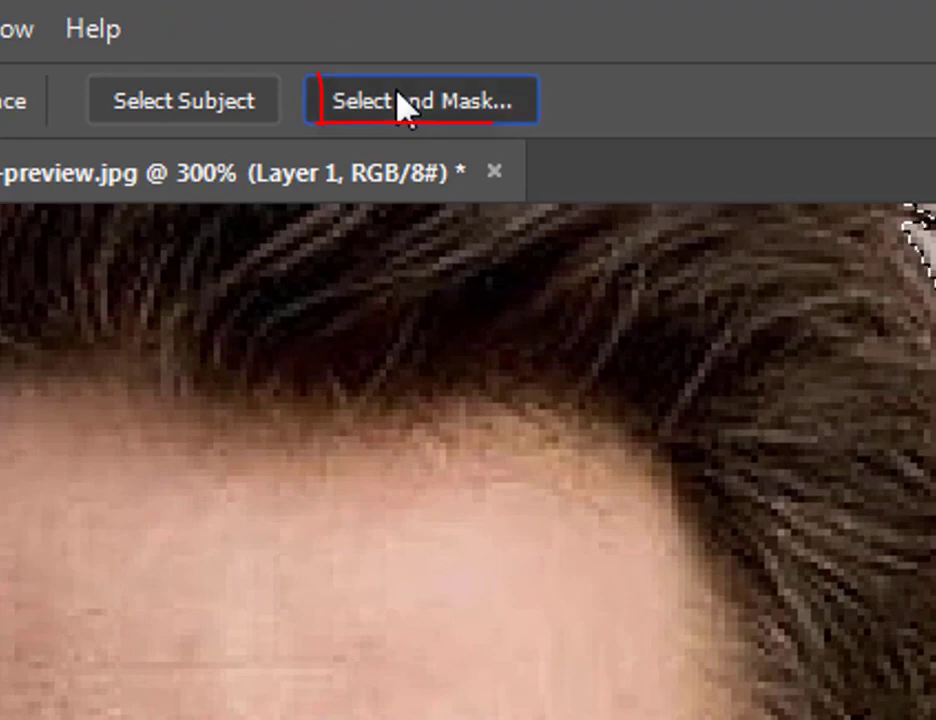
click(405, 105)
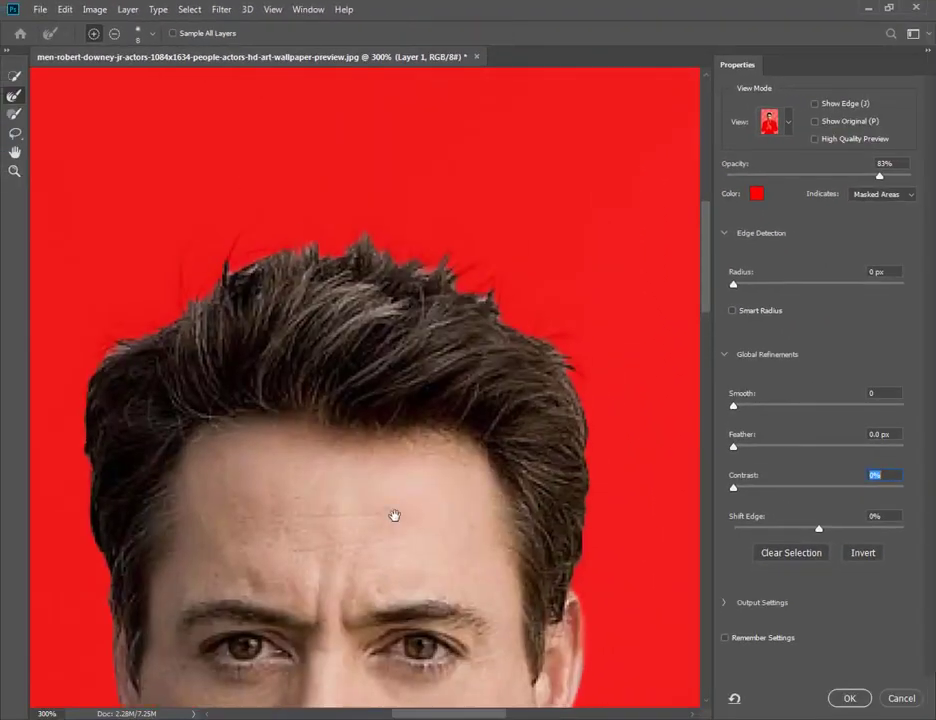
drag(395, 515, 395, 448)
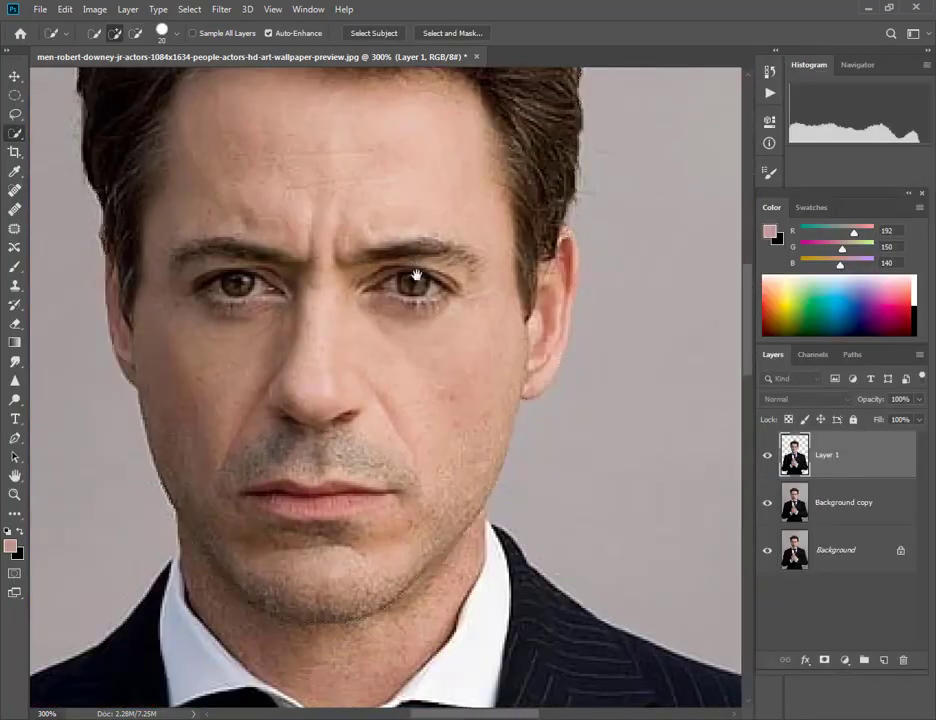
Copy the selected head onto a new Layer 2 with a layer mask.
key(ctrl+j)
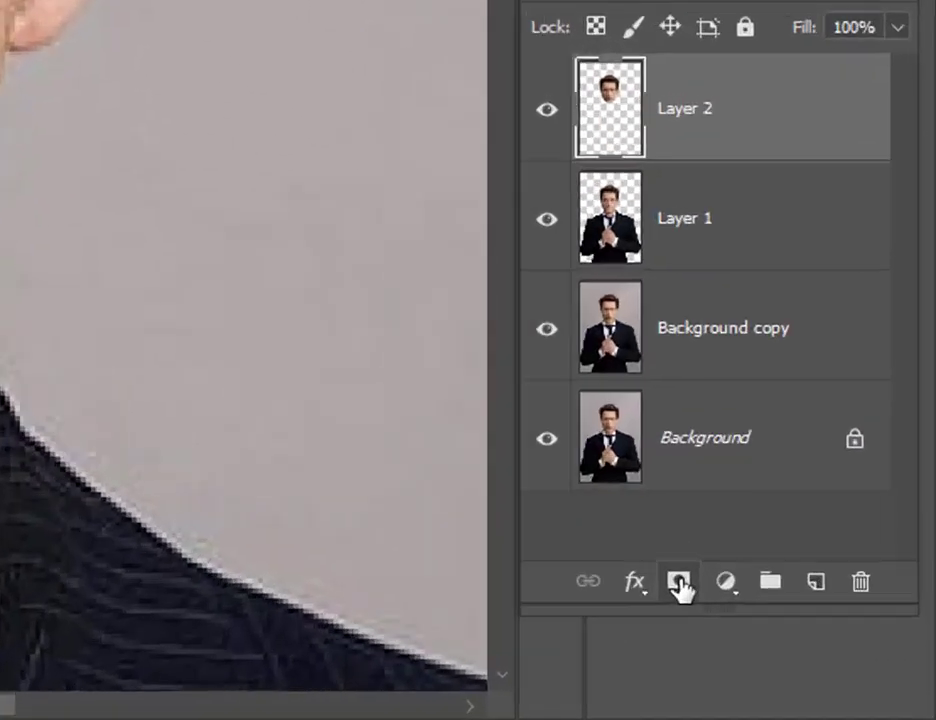
click(824, 661)
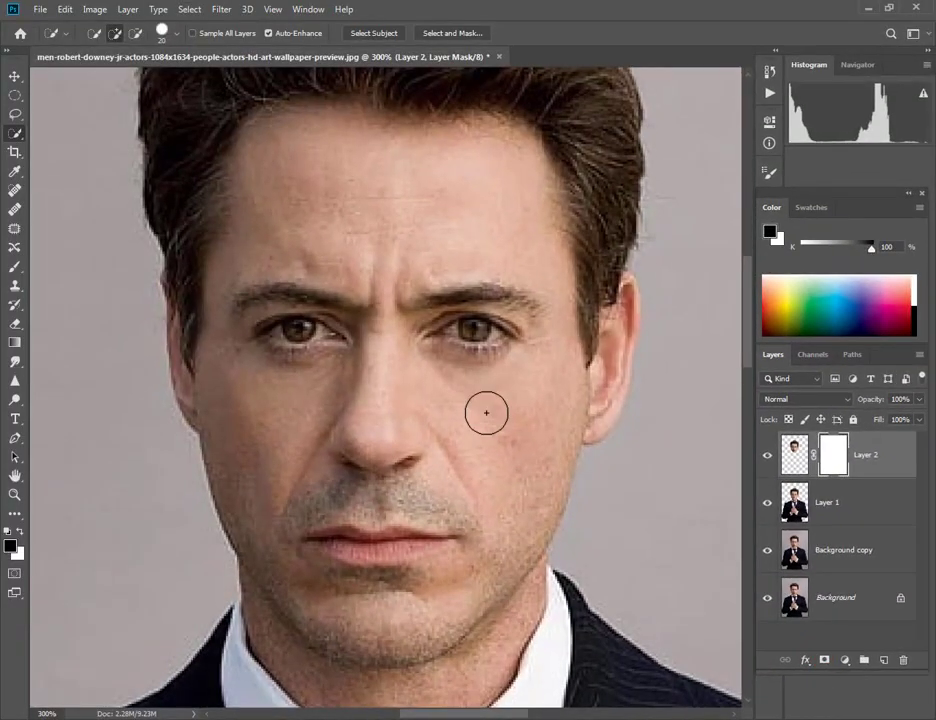
key(ctrl+1)
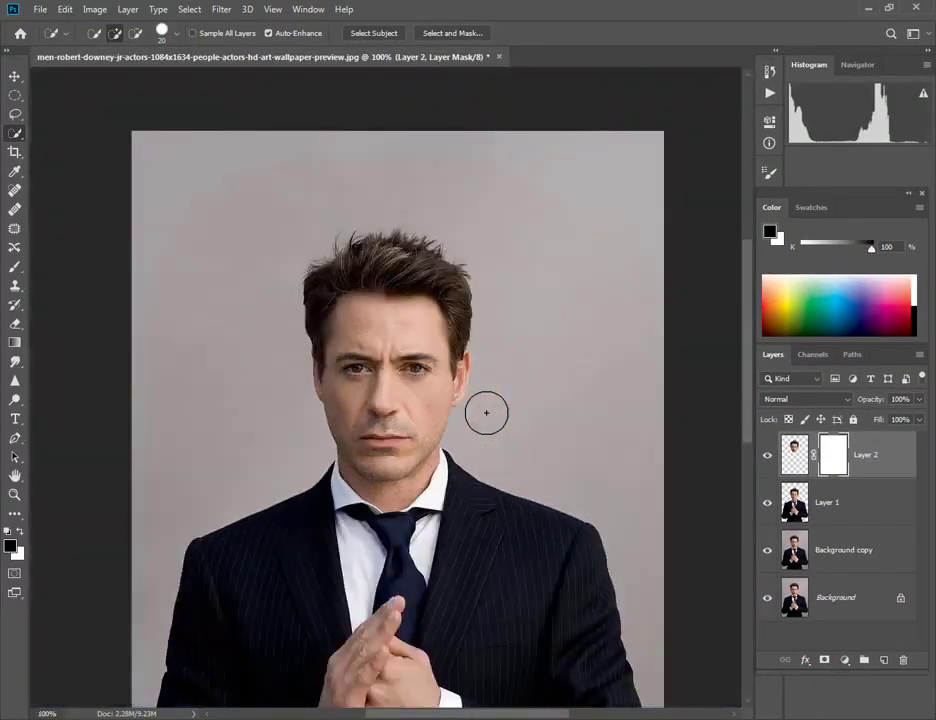
Enlarge the head to about 138% and move it up onto the neck.
key(ctrl+t)
mouse_move(467, 227)
mouse_down()
mouse_move(522, 176)
mouse_move(511, 171)
mouse_up()
drag(303, 171, 236, 144)
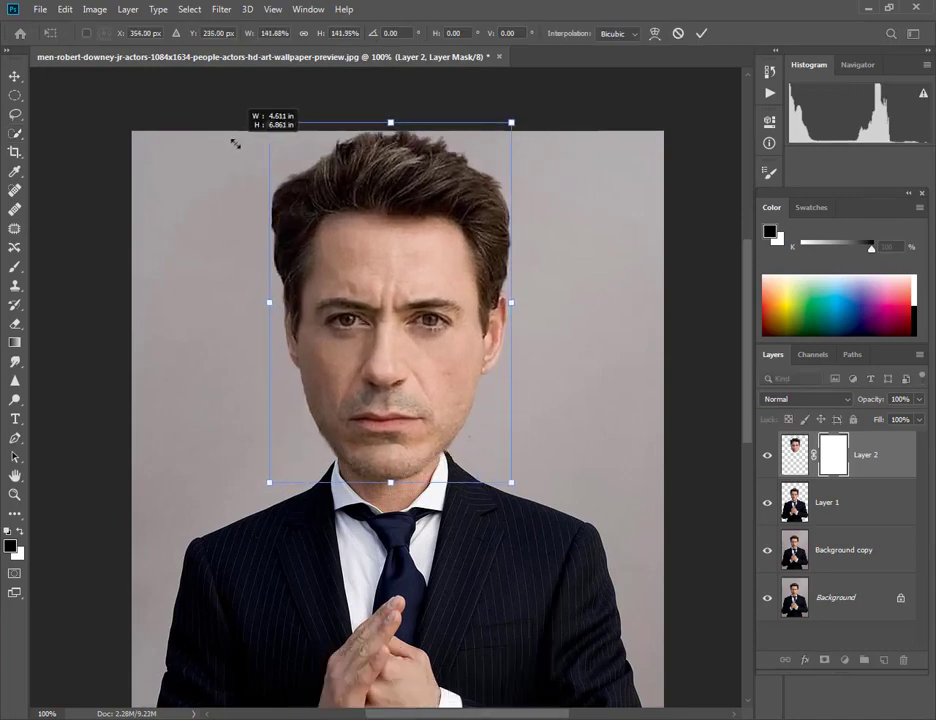
mouse_move(464, 439)
mouse_down()
mouse_move(440, 408)
mouse_move(441, 426)
mouse_up()
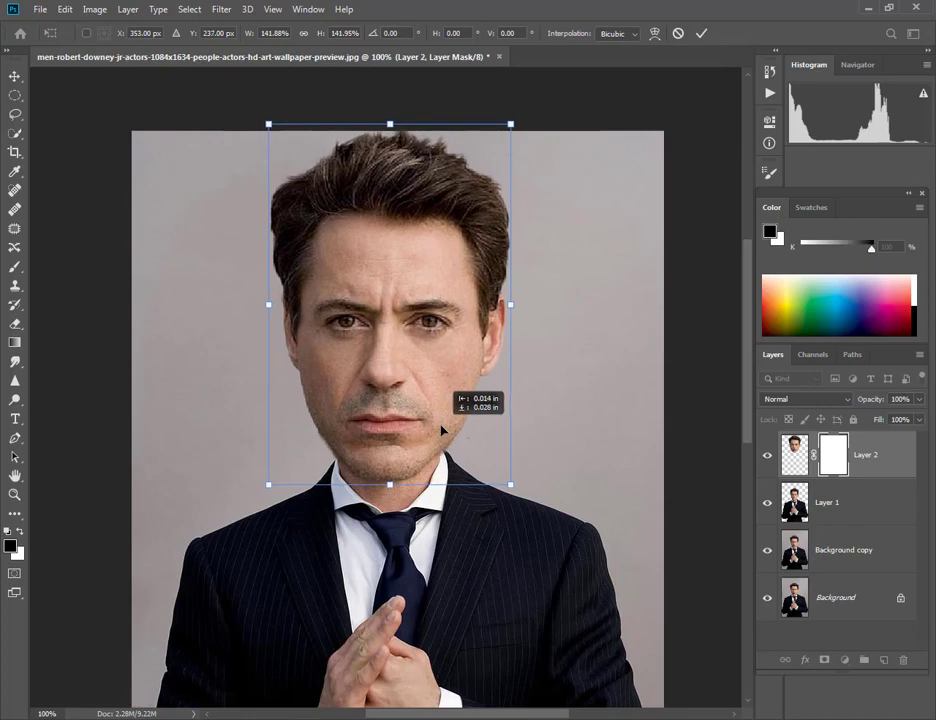
drag(510, 124, 505, 132)
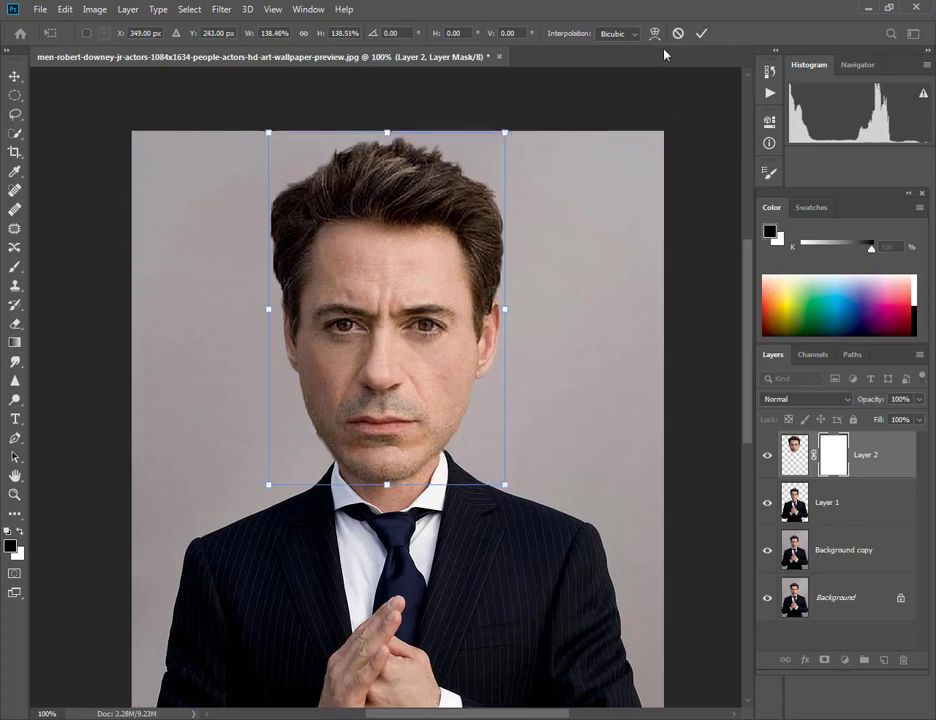
click(703, 35)
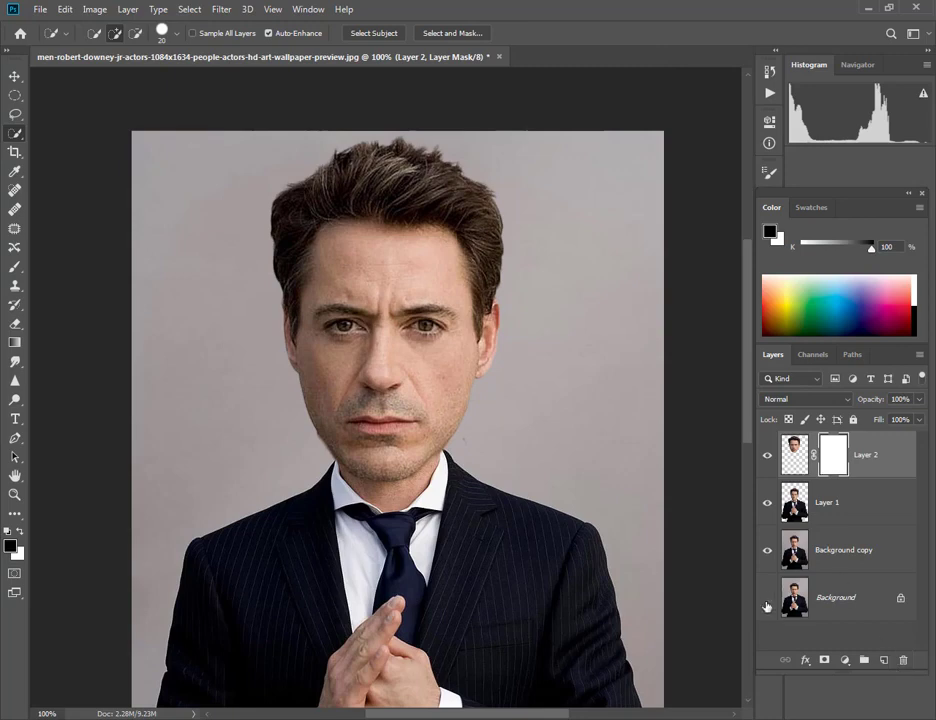
Hide the Background copy layer and select the Layer 1 body.
click(767, 556)
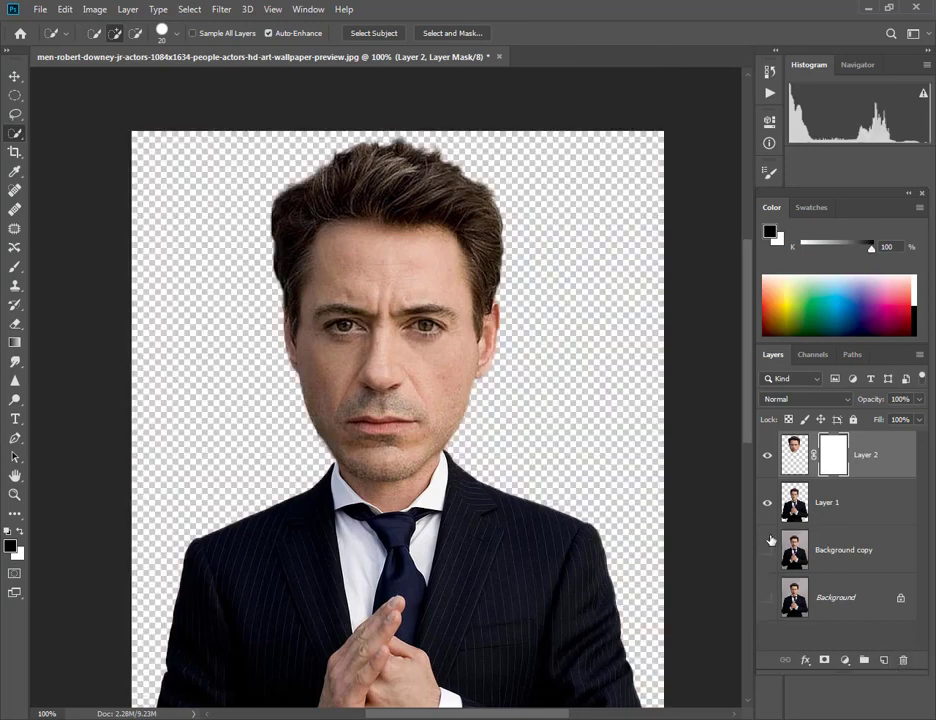
click(837, 560)
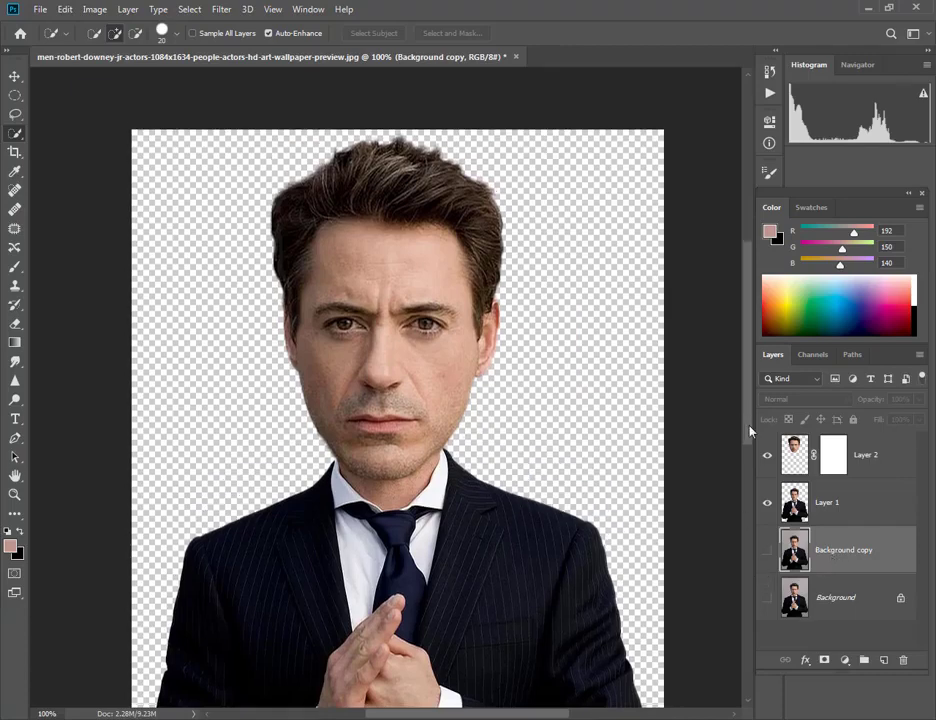
drag(748, 428, 752, 464)
click(853, 503)
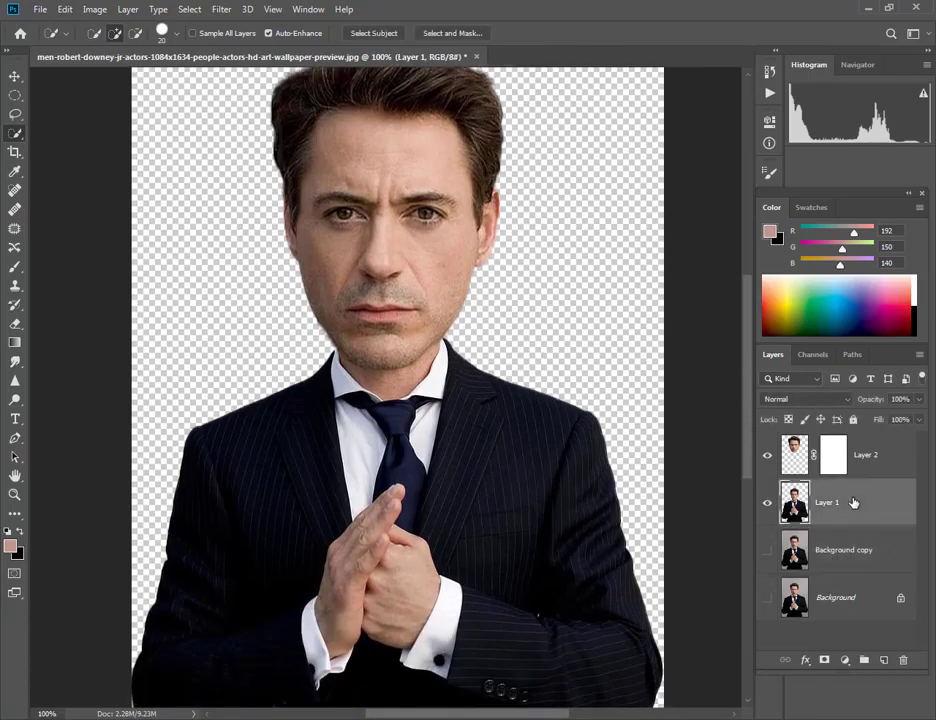
Shrink the body to about 71% and centre it on the canvas.
key(ctrl+t)
drag(660, 93, 570, 334)
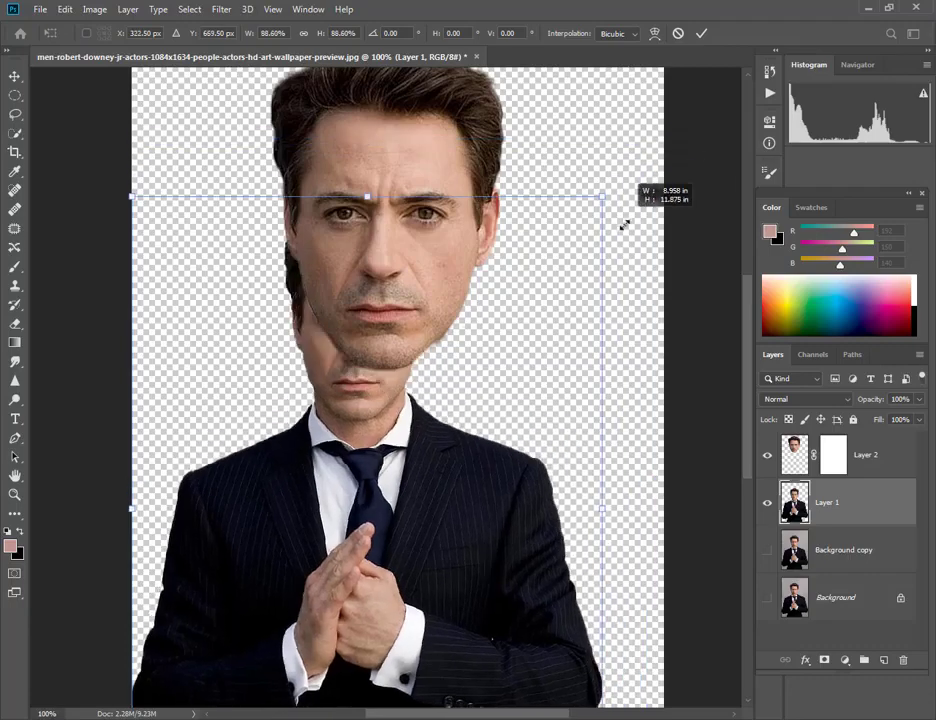
drag(439, 545, 510, 545)
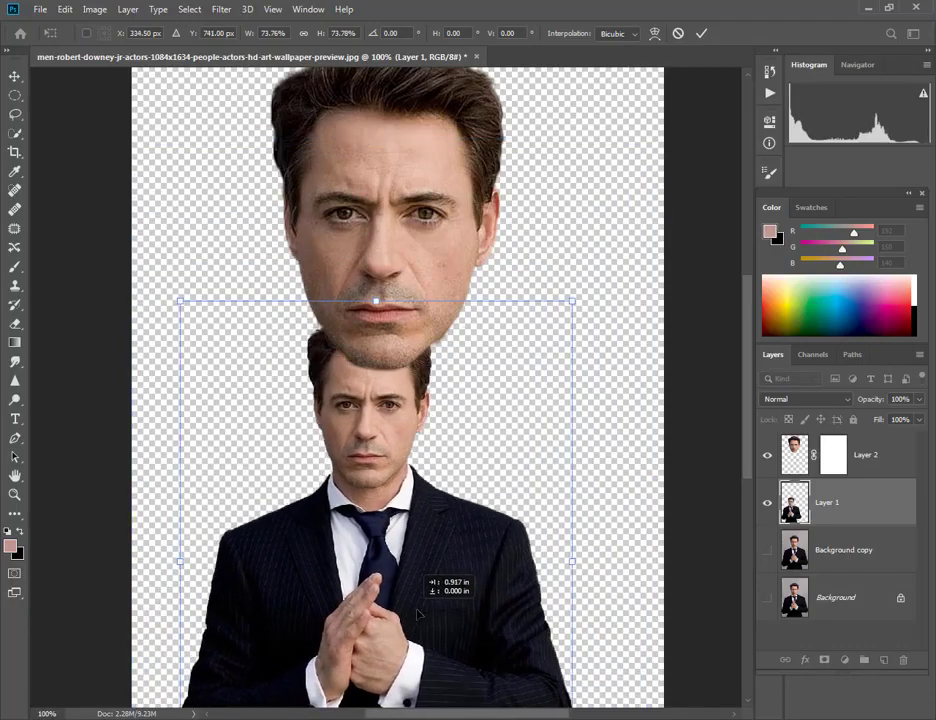
drag(748, 318, 748, 395)
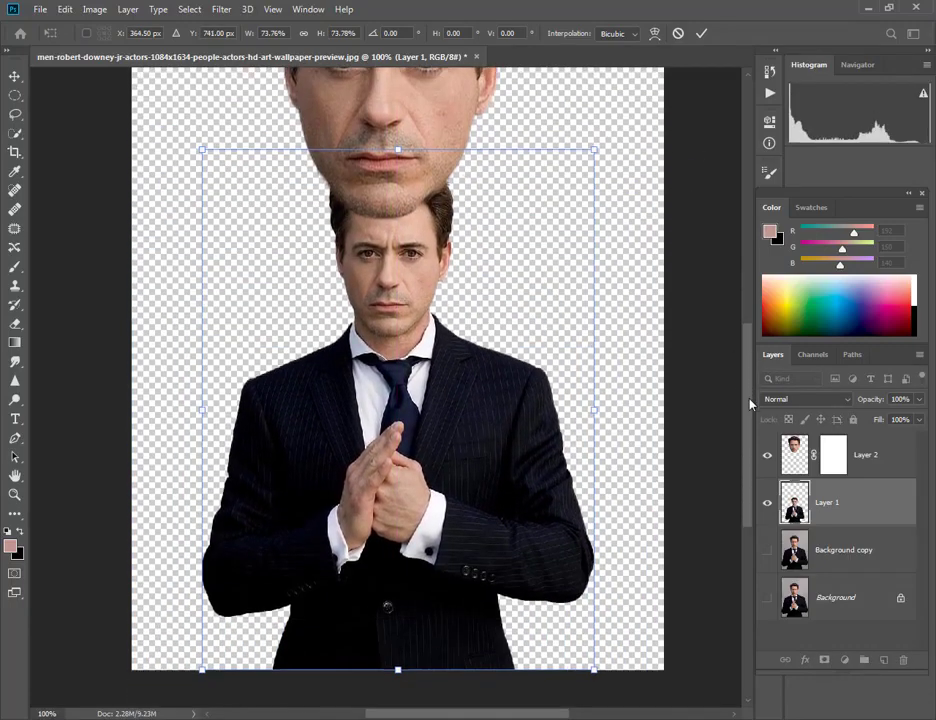
drag(199, 147, 216, 165)
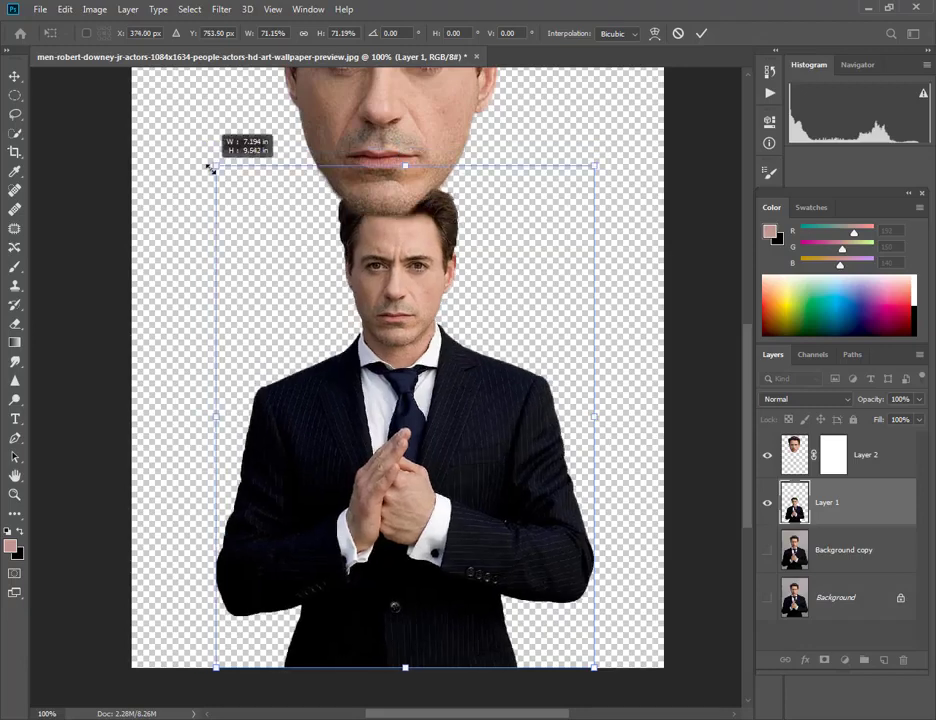
click(704, 35)
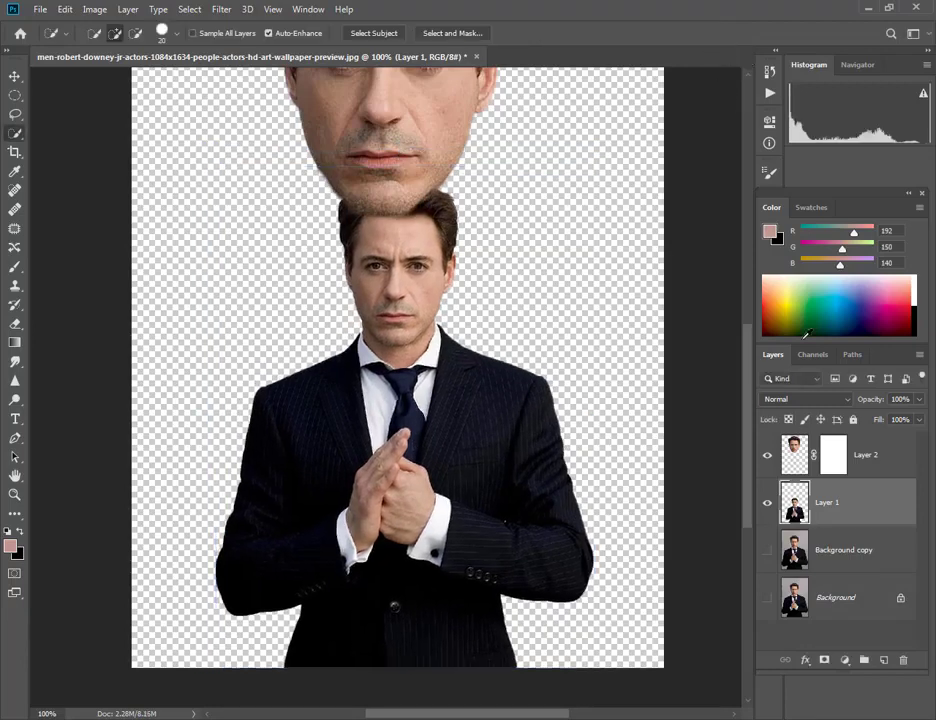
click(800, 455)
Lower the big head onto the shrunken body with the Move tool.
drag(748, 390, 746, 345)
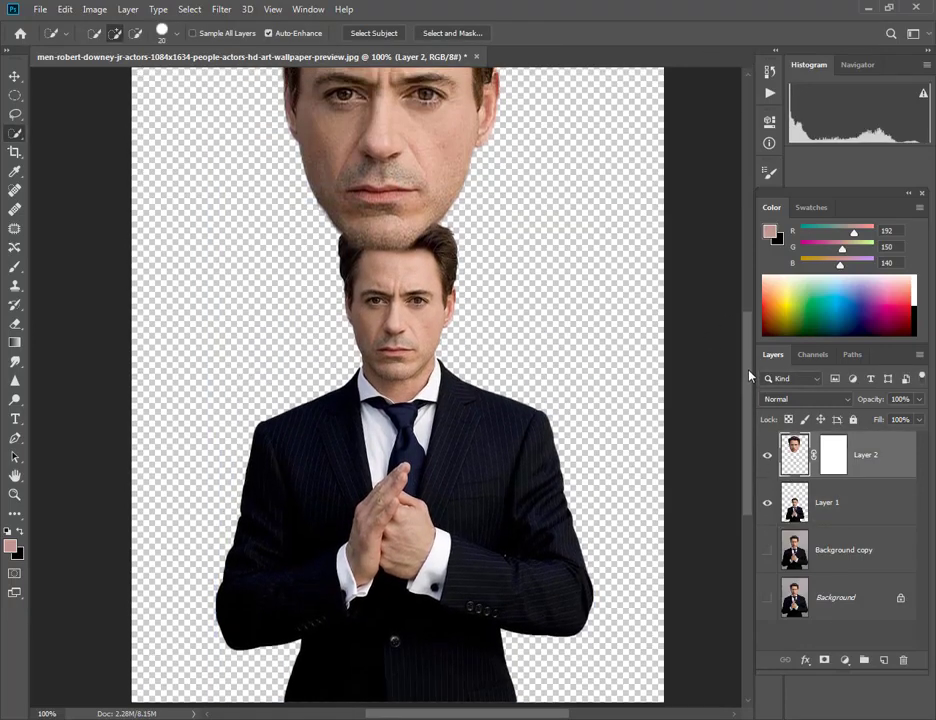
click(14, 75)
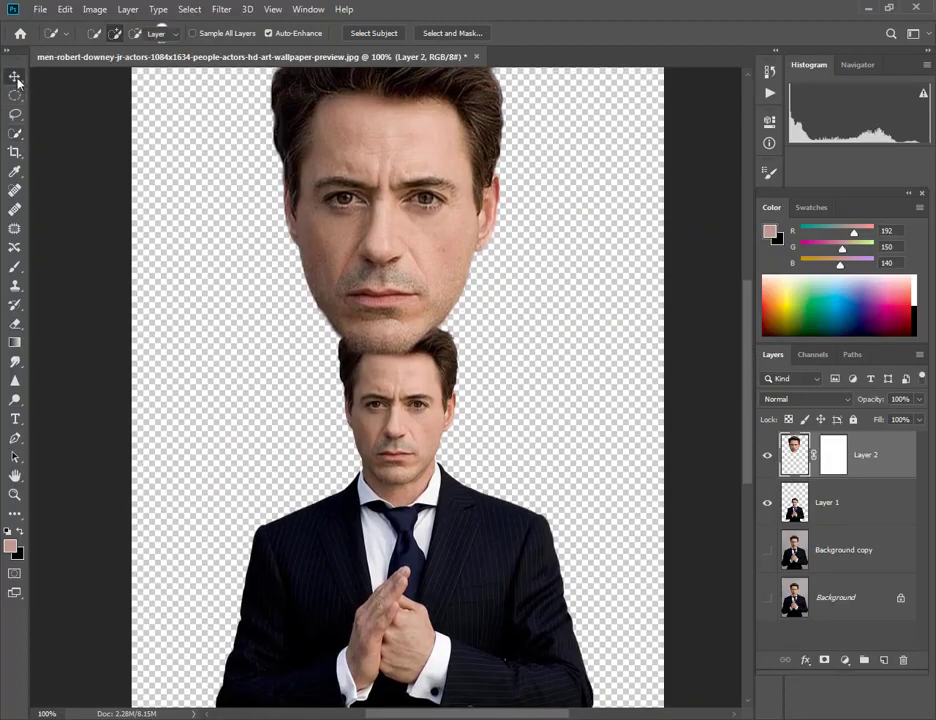
drag(367, 201, 377, 330)
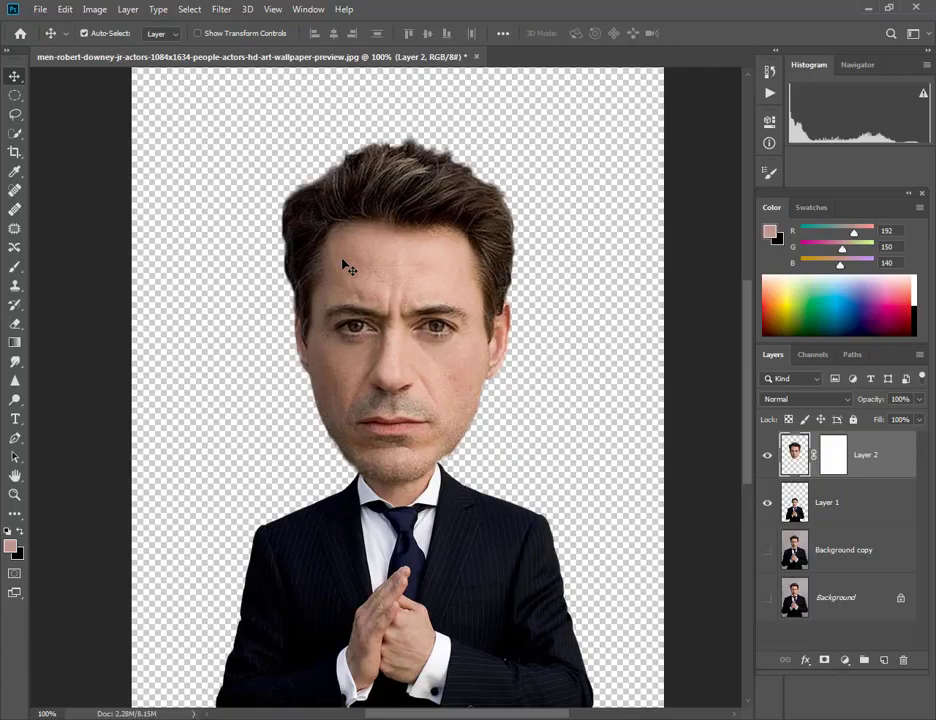
key(b)
key(ctrl+0)
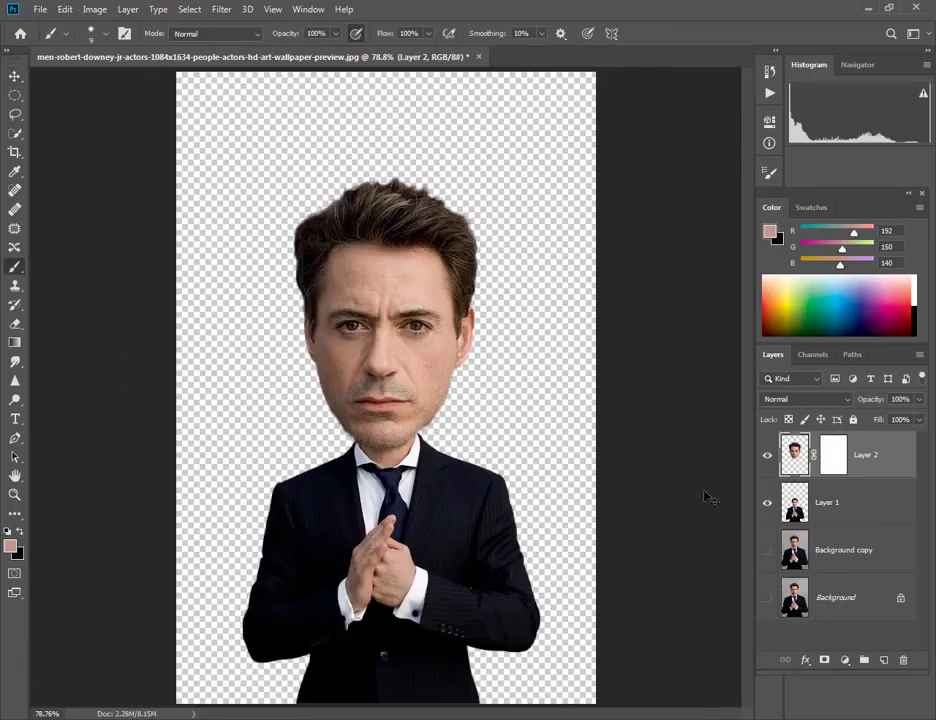
Scale the head to about 96% and nudge it into place on the neck.
key(ctrl+t)
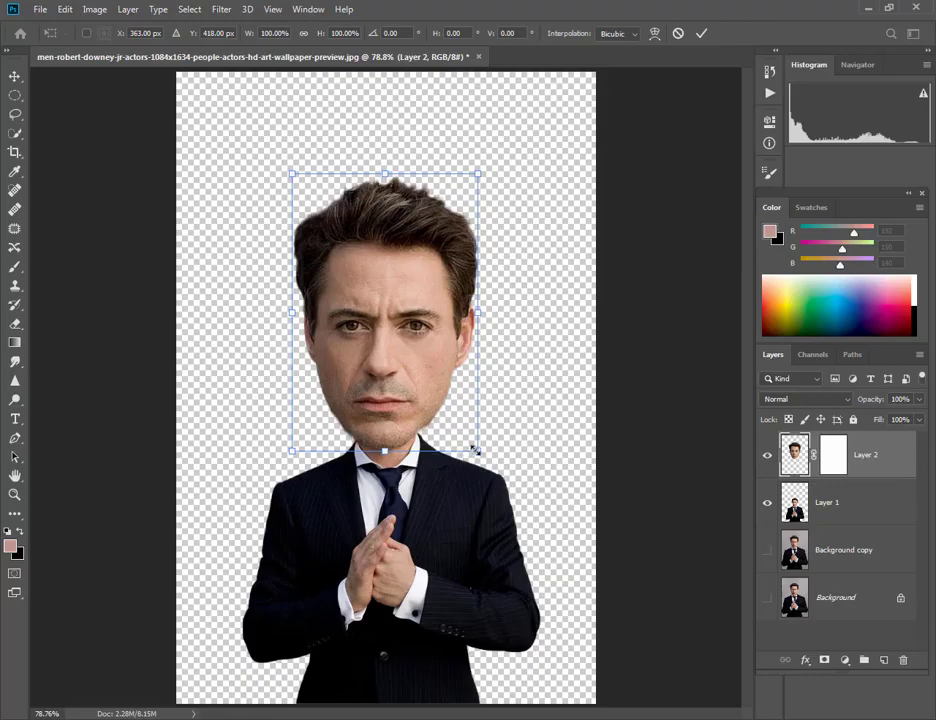
drag(475, 450, 472, 441)
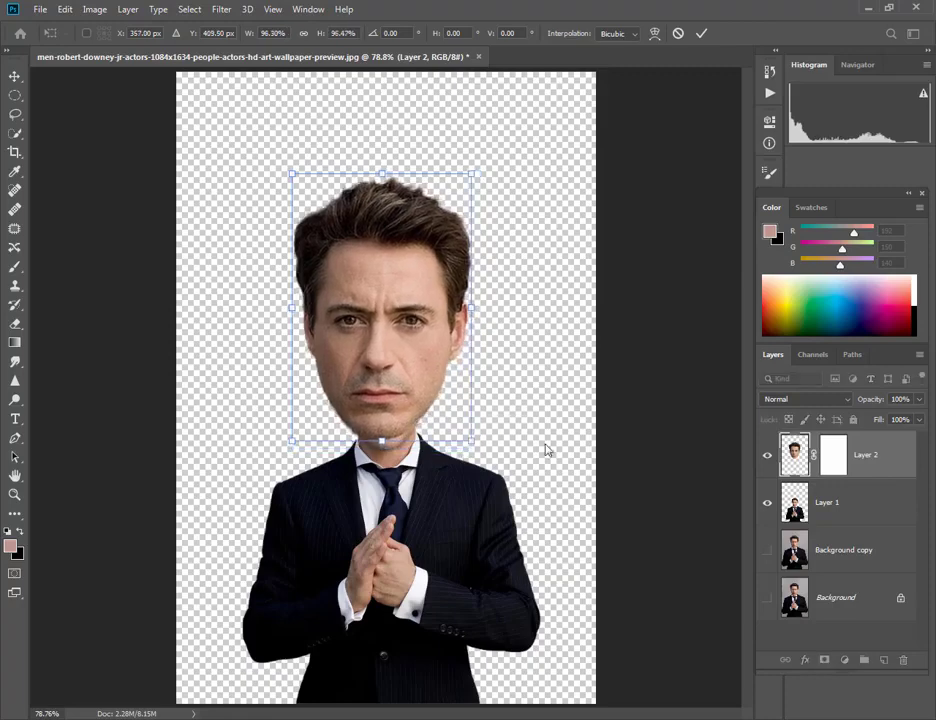
key(Down)
key(Down)
key(Down)
key(Down)
key(Right)
key(Right)
key(Right)
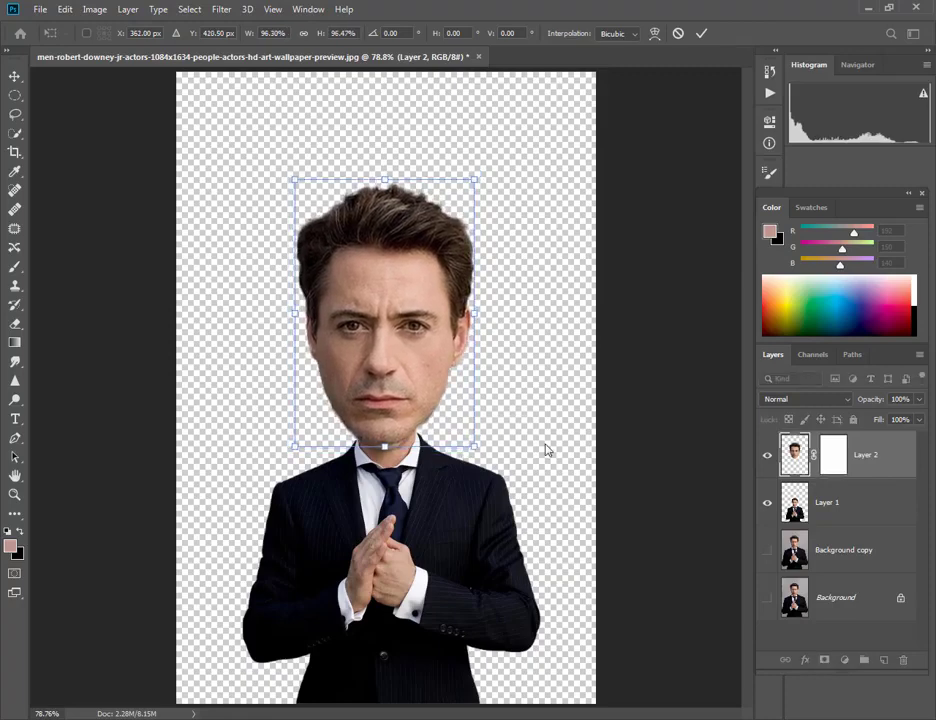
key(Down)
key(Down)
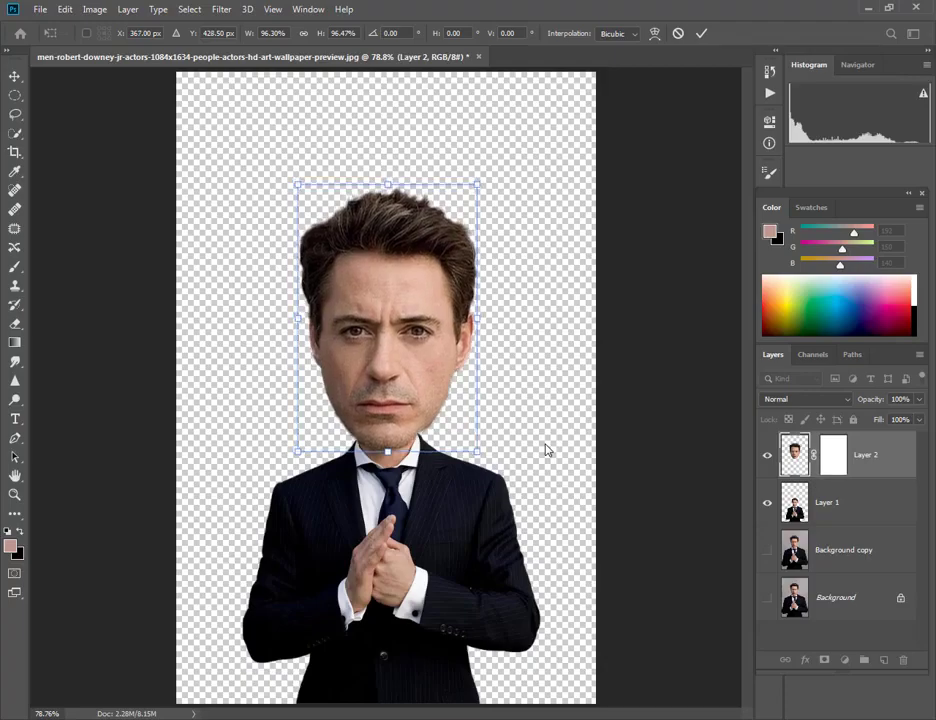
key(Right)
key(Right)
key(Right)
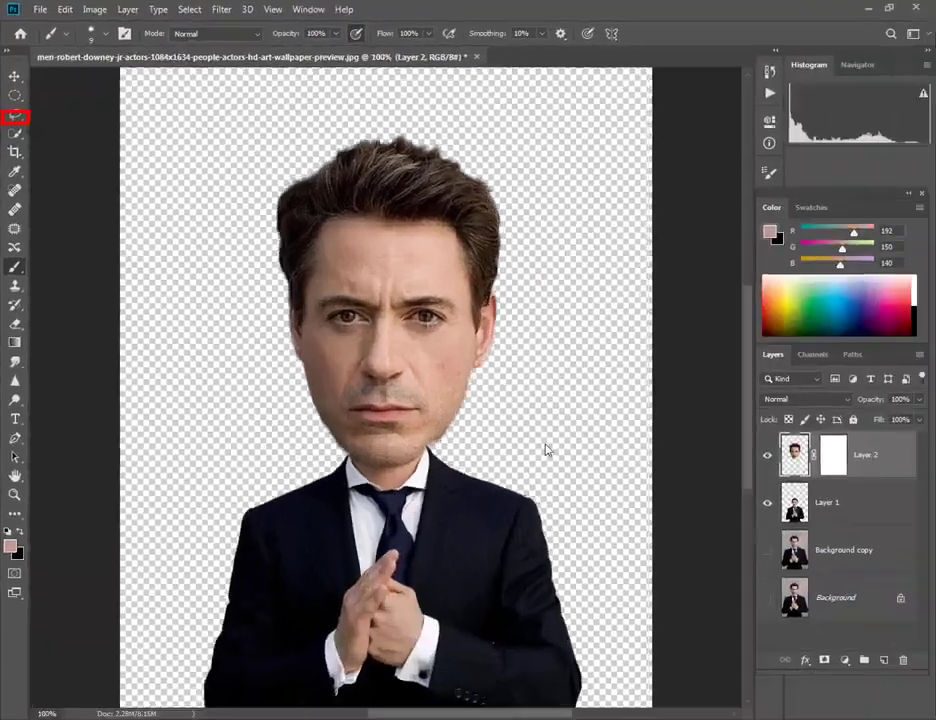
Lasso the lips and copy them onto a new masked Layer 3.
key(ctrl+plus)
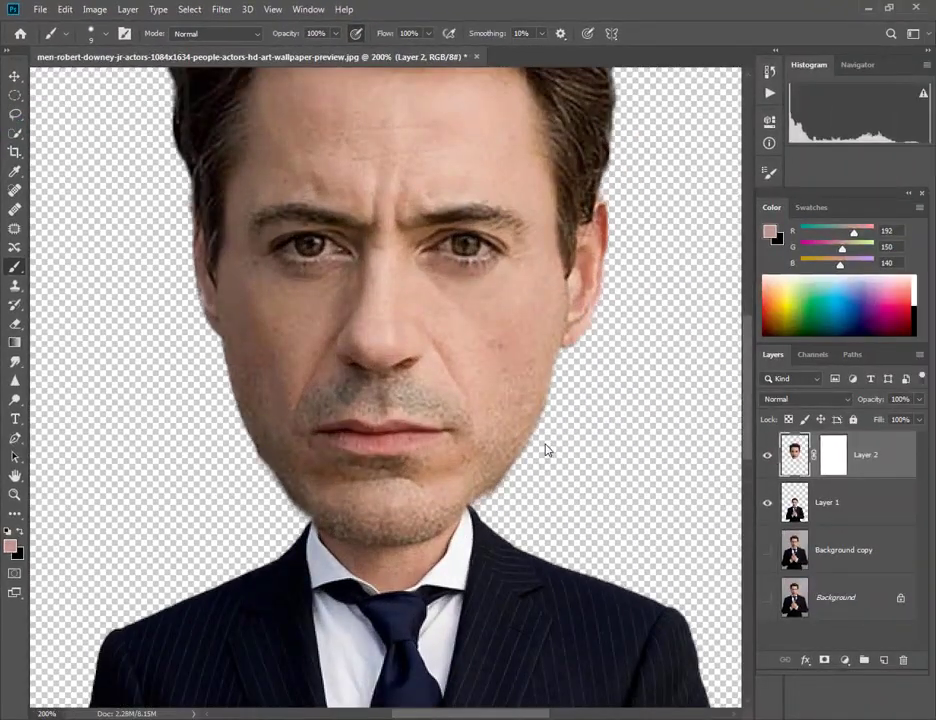
click(17, 116)
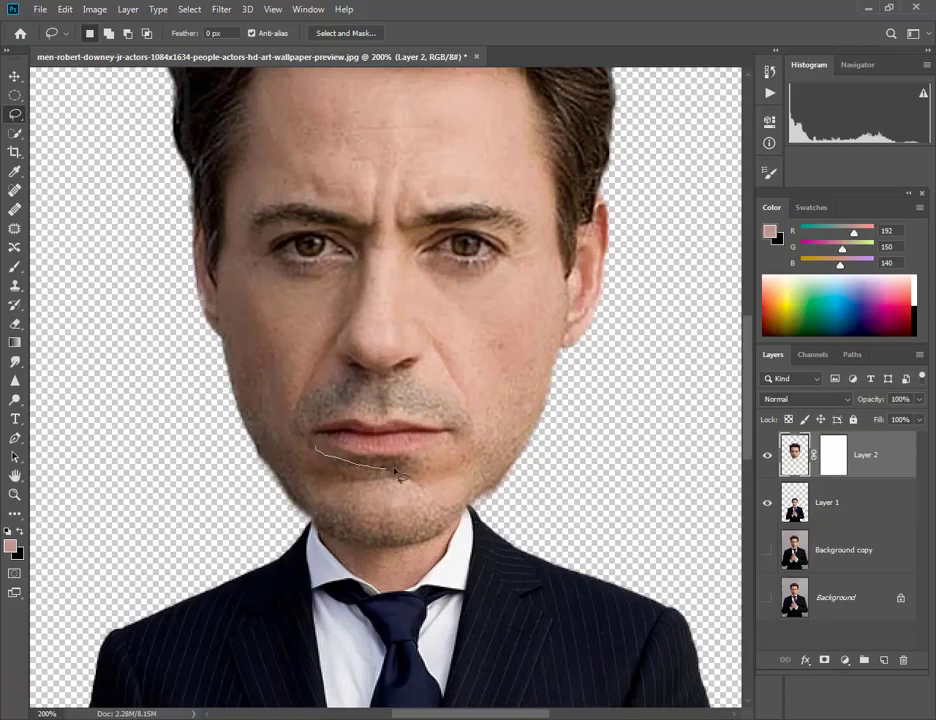
mouse_move(398, 476)
mouse_down()
mouse_move(384, 411)
mouse_move(348, 406)
mouse_up()
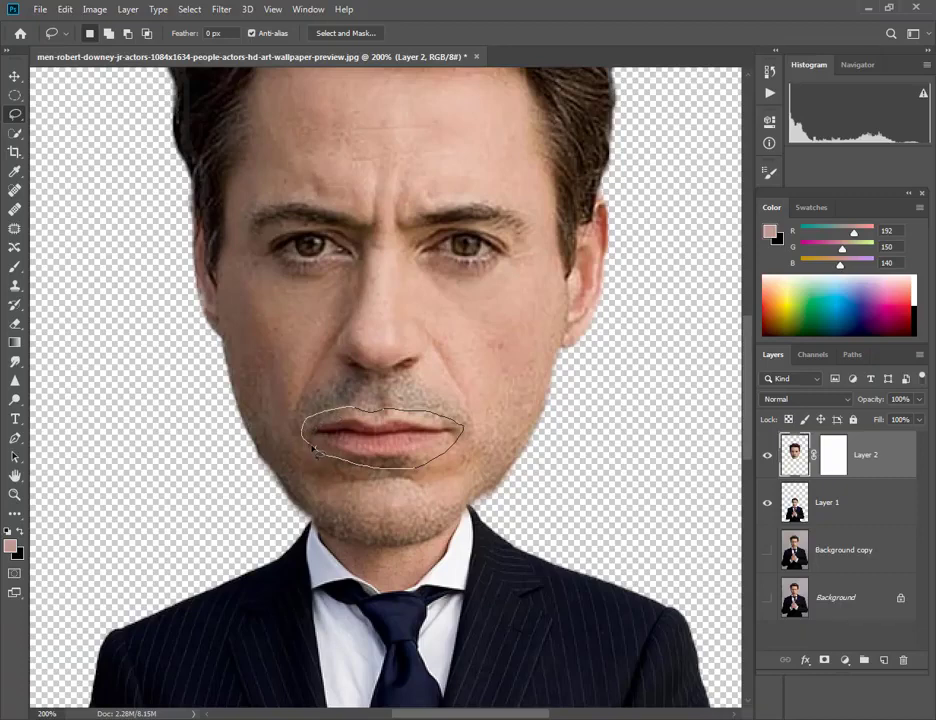
drag(315, 452, 308, 446)
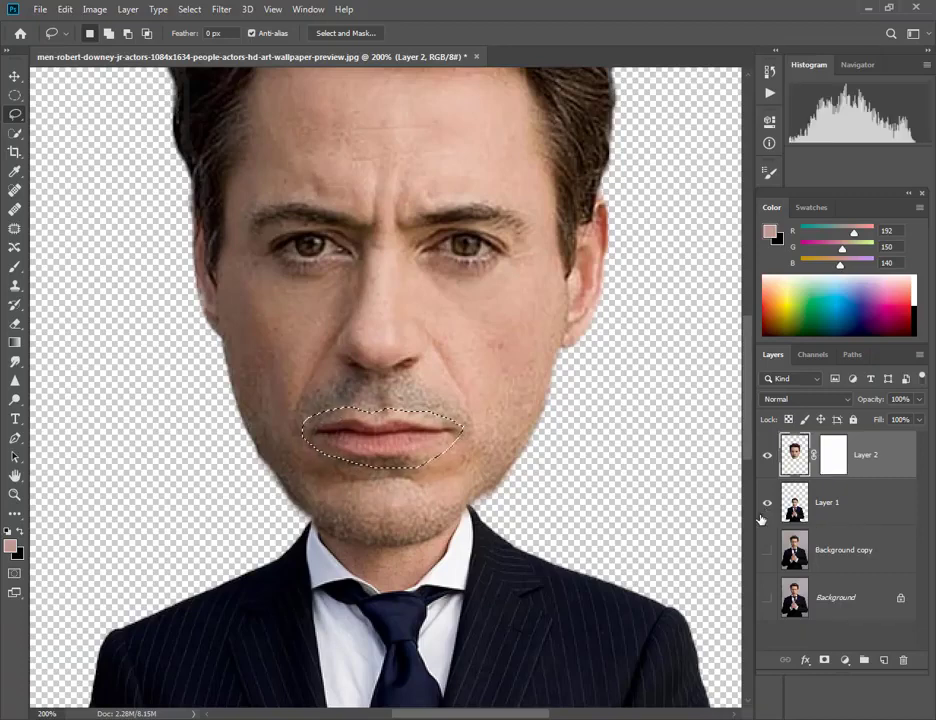
key(ctrl+j)
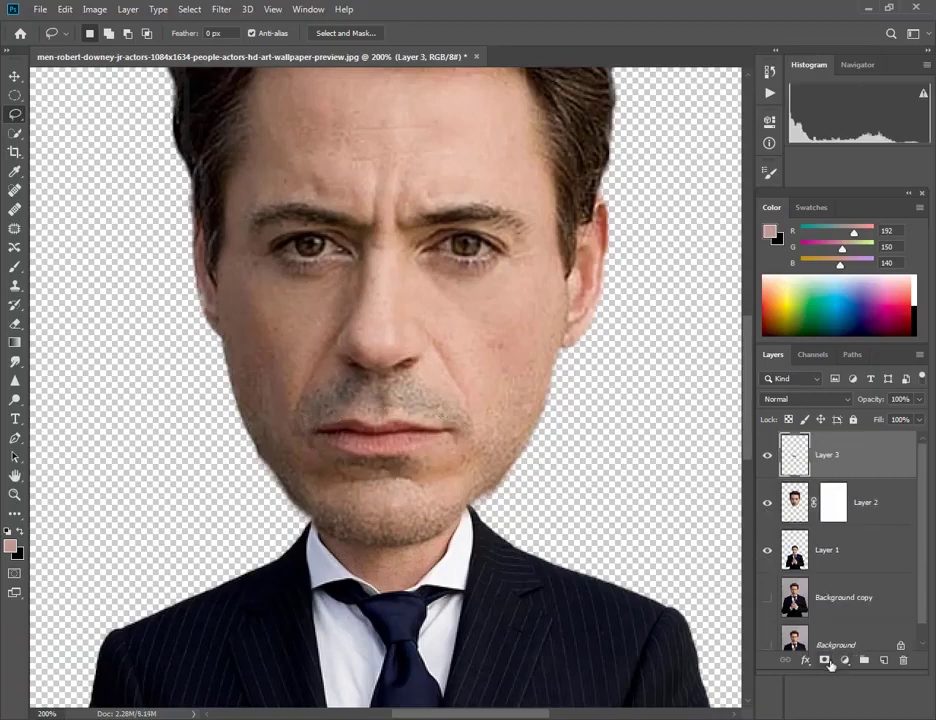
click(825, 661)
Scale the lips to about 121% by 123% and centre them over the mouth.
key(ctrl+t)
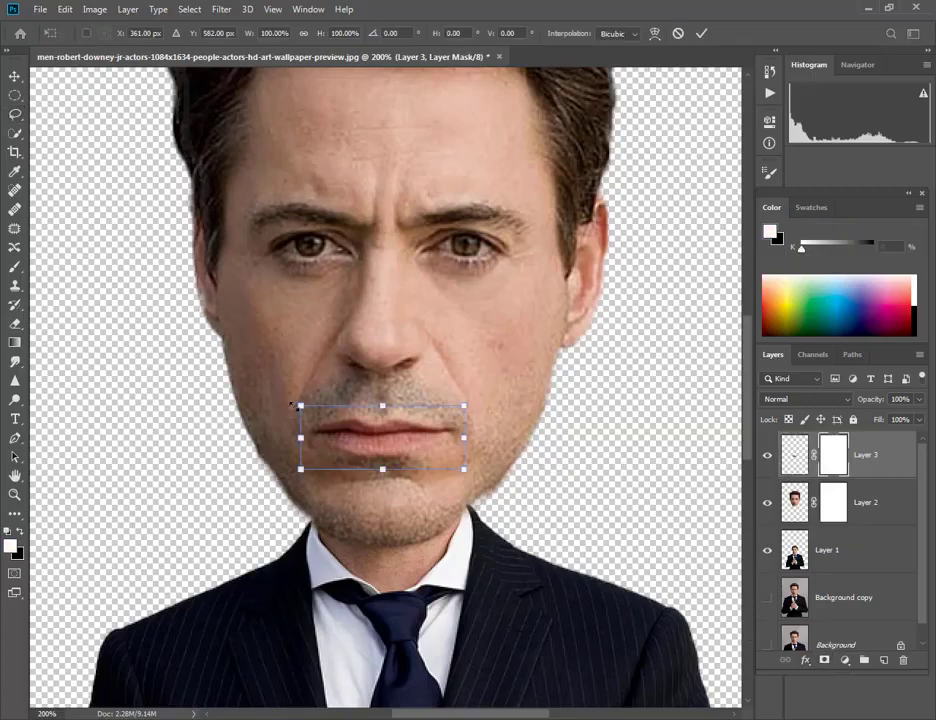
drag(293, 405, 259, 389)
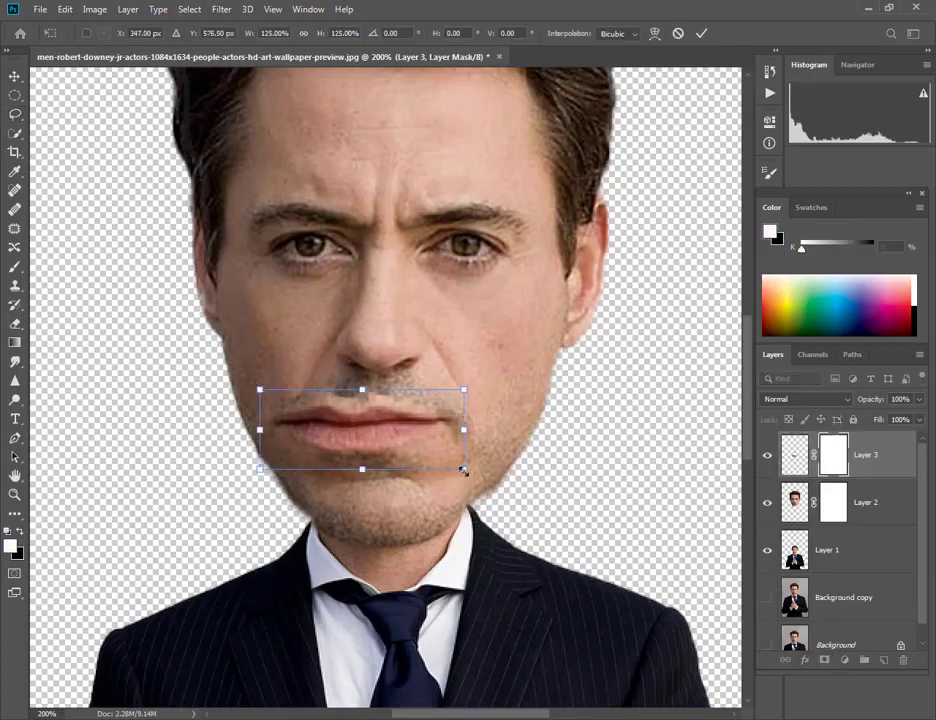
drag(463, 469, 473, 473)
mouse_move(360, 432)
mouse_down()
mouse_move(381, 443)
mouse_move(379, 459)
mouse_move(378, 444)
mouse_up()
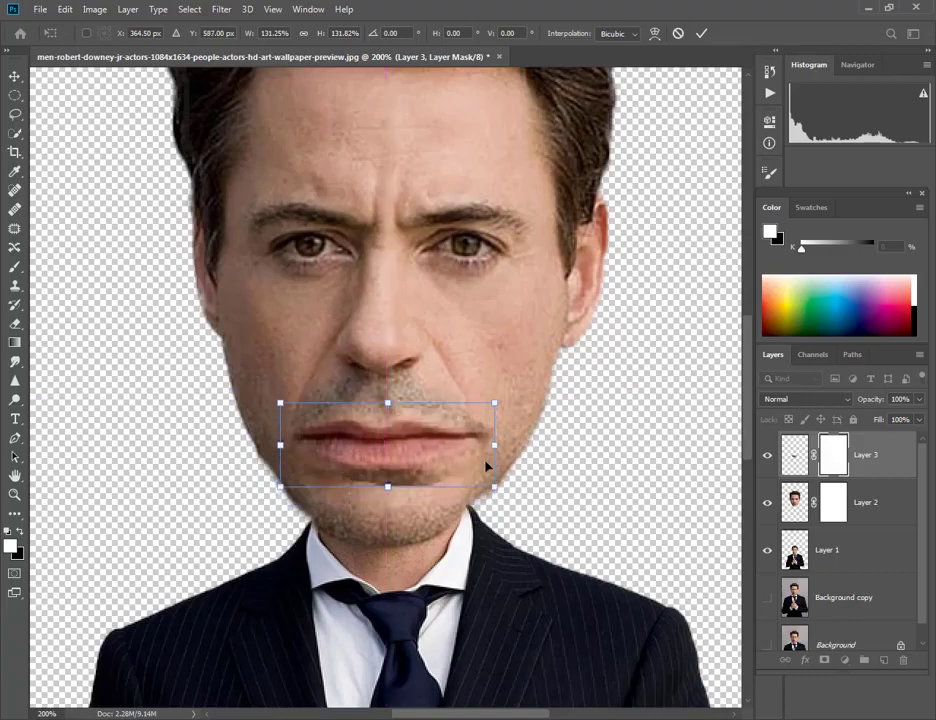
drag(496, 485, 482, 481)
drag(397, 445, 412, 445)
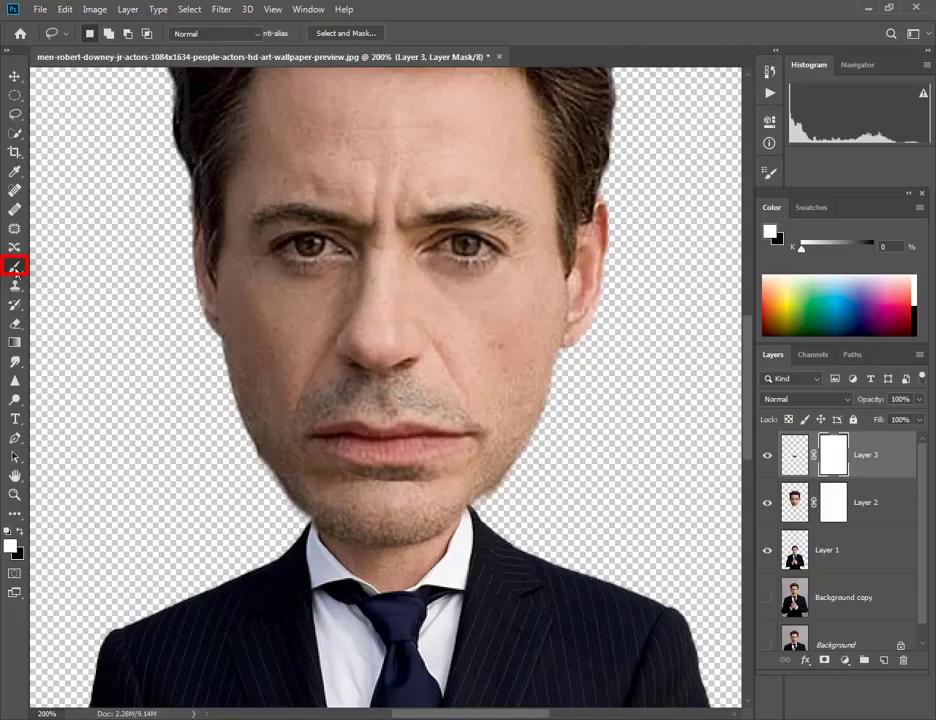
Set up a black brush at 34% opacity and 38% flow for Layer 3's mask.
key(b)
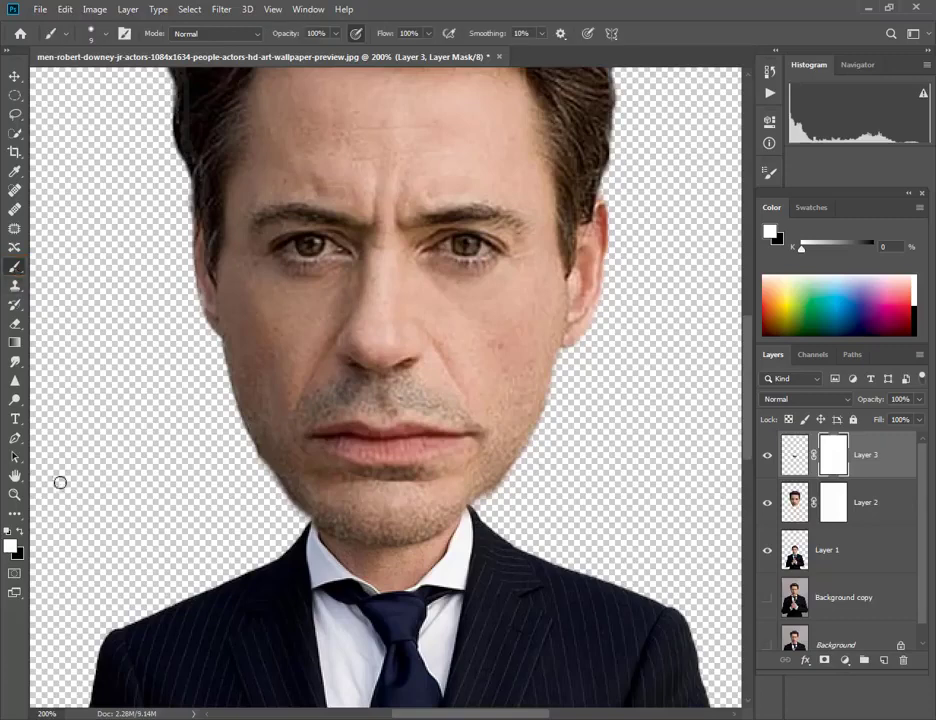
click(21, 533)
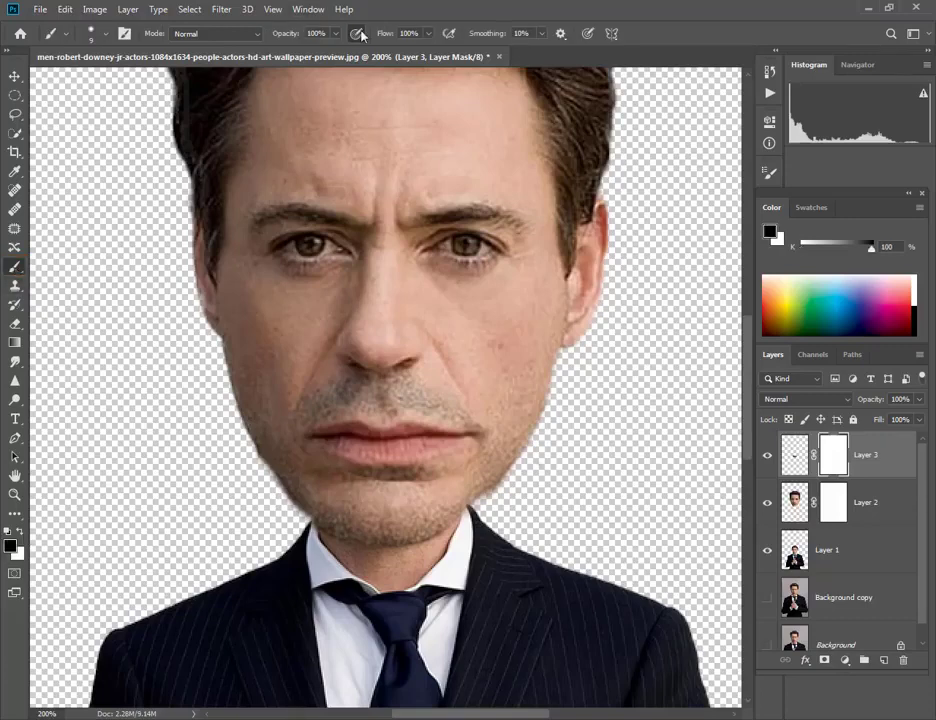
drag(338, 34, 332, 55)
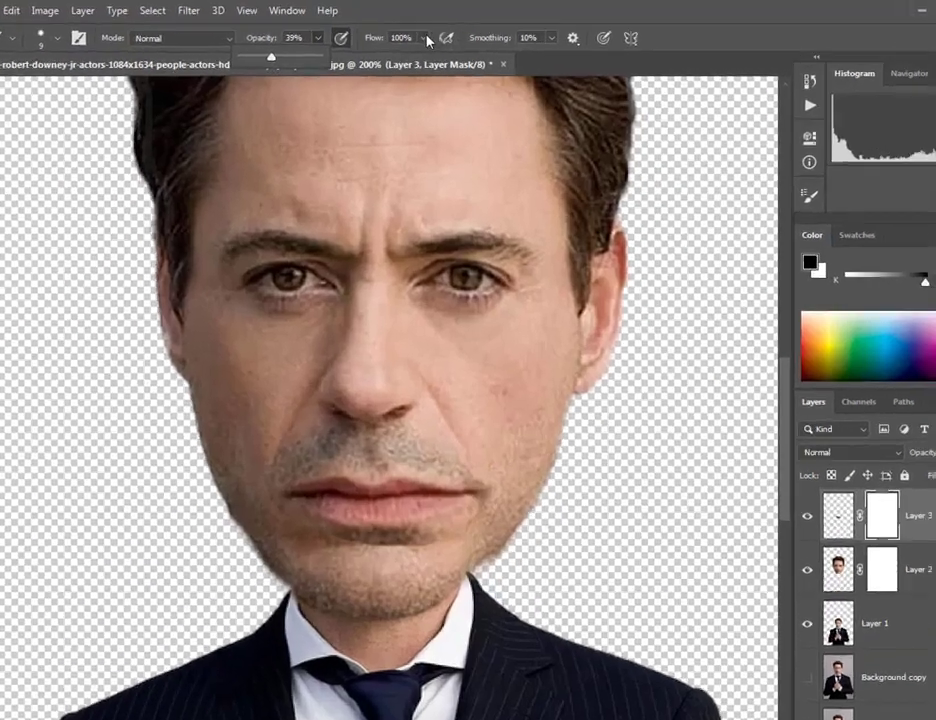
drag(429, 33, 428, 50)
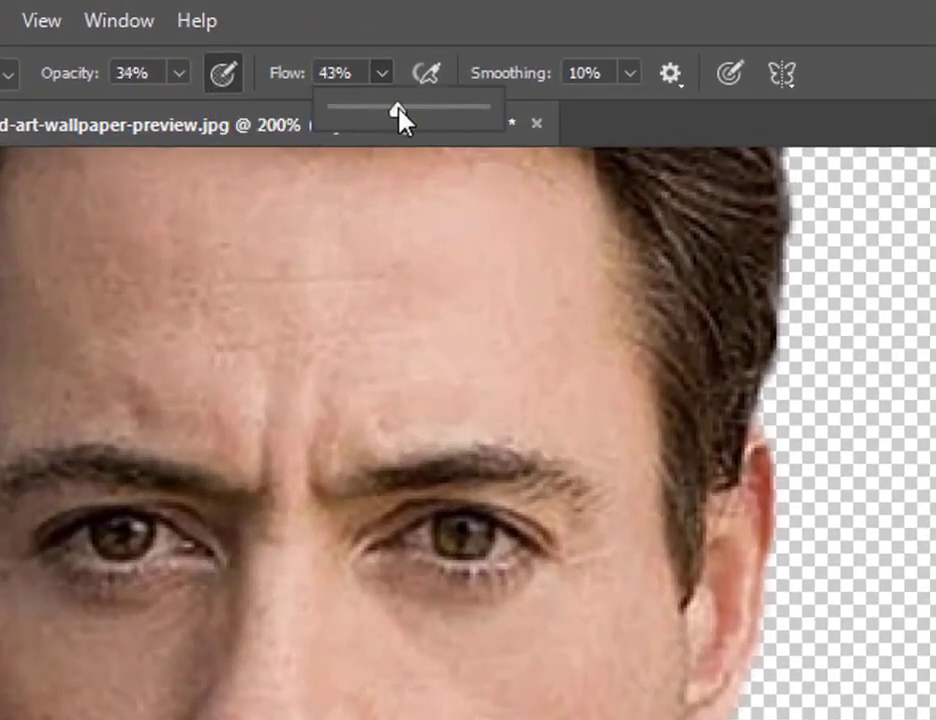
drag(383, 116, 391, 117)
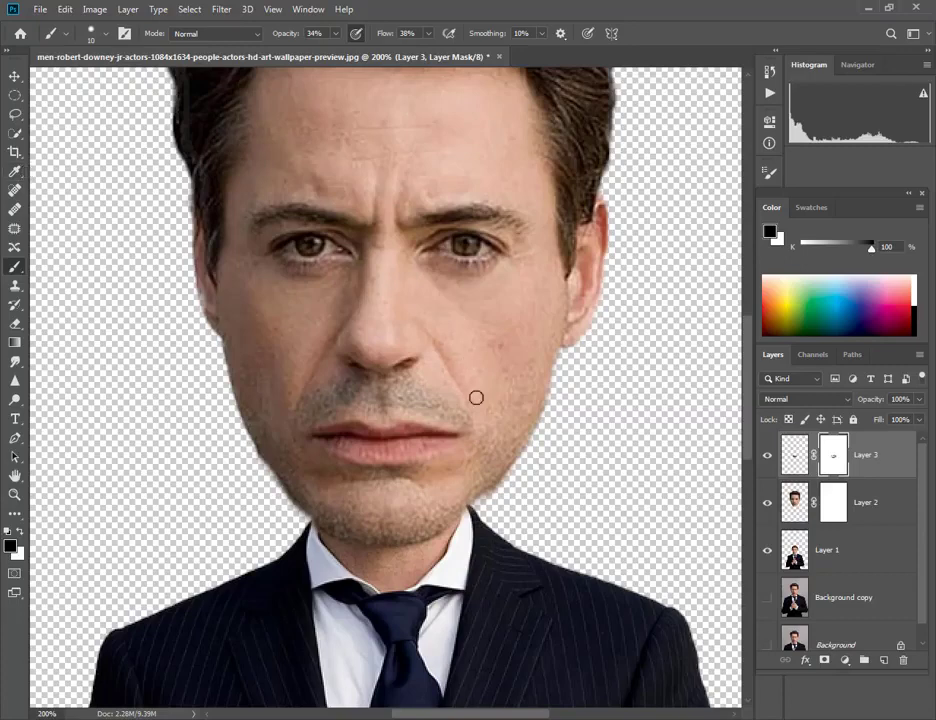
Lasso the nose from Layer 2 onto a new masked Layer 4 above Layer 3.
click(800, 493)
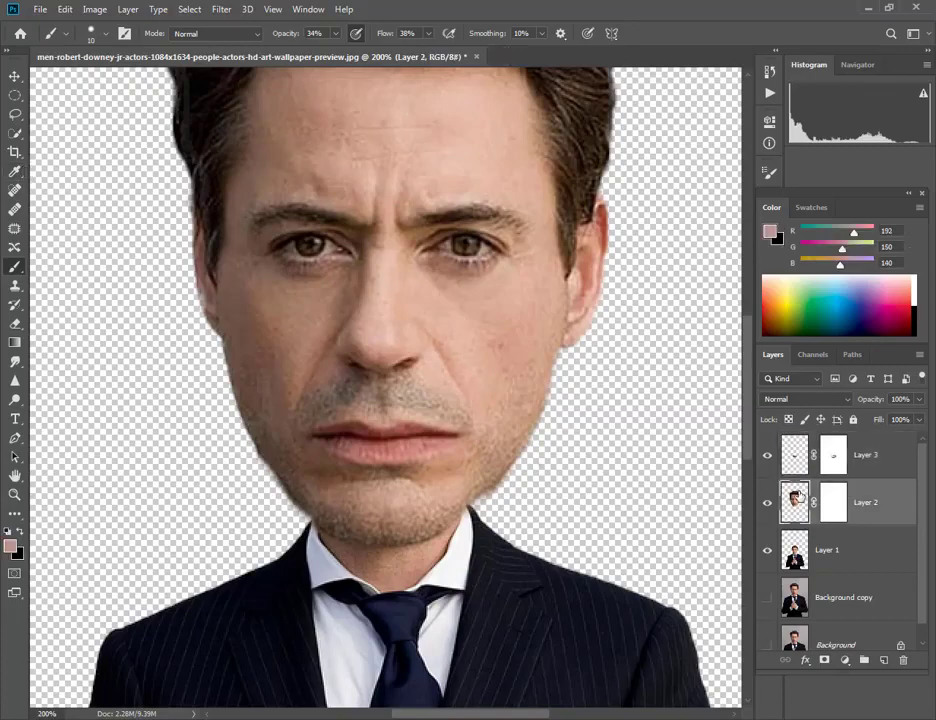
click(15, 113)
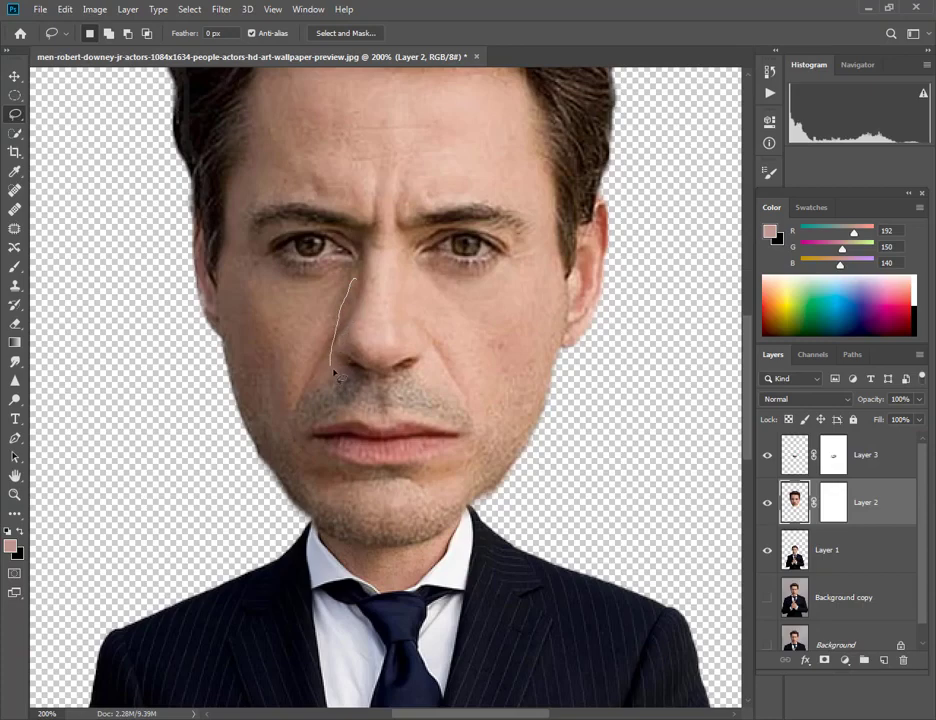
mouse_move(334, 371)
mouse_down()
mouse_move(414, 306)
mouse_move(352, 277)
mouse_up()
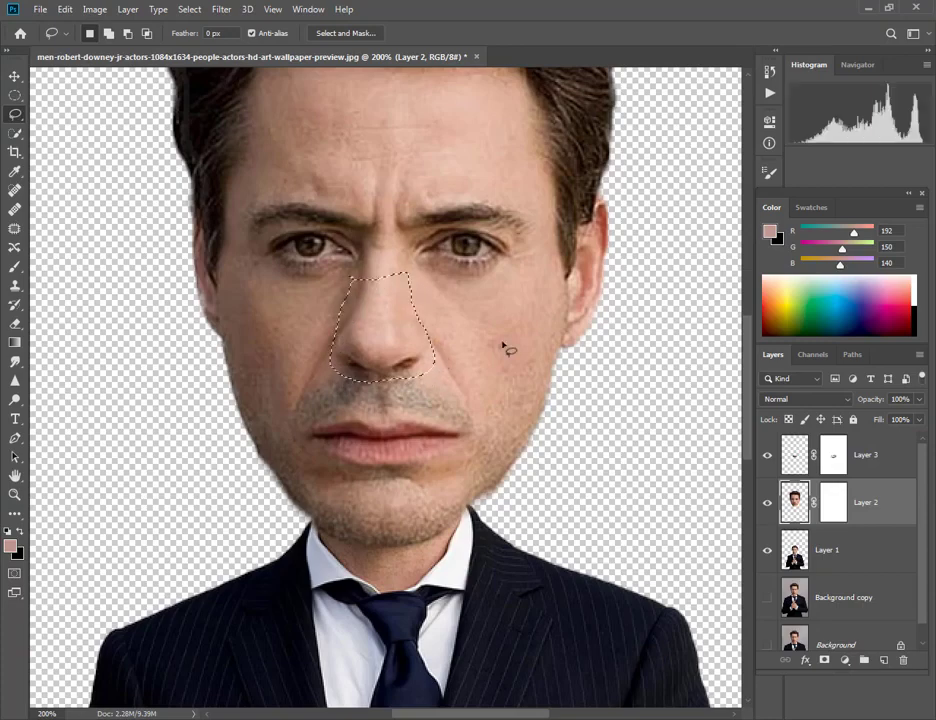
click(358, 272)
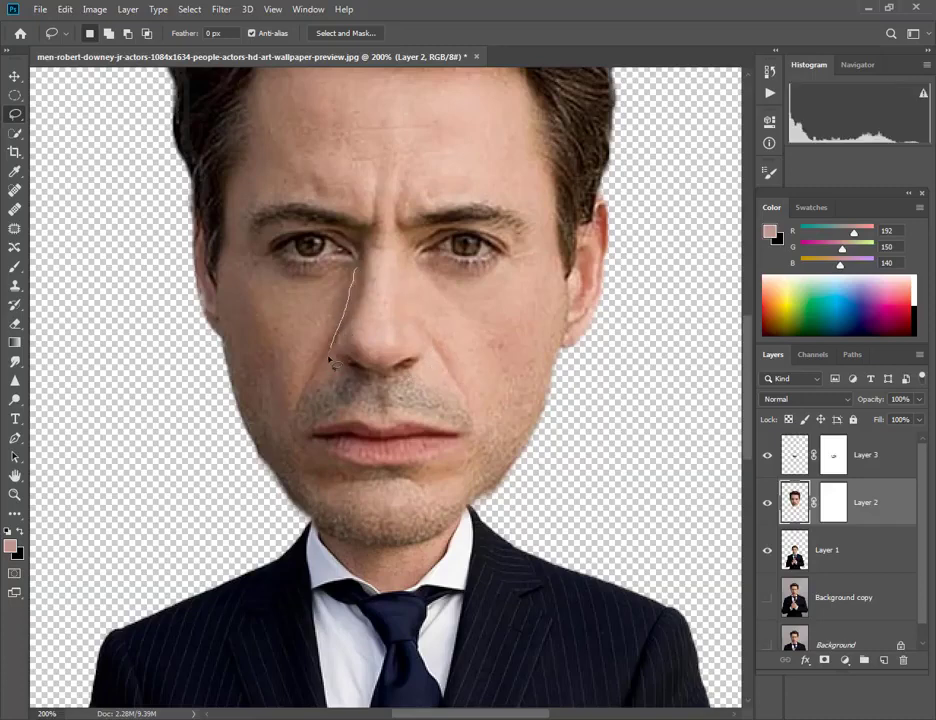
mouse_move(364, 390)
mouse_down()
mouse_move(443, 368)
mouse_move(393, 267)
mouse_move(369, 261)
mouse_move(364, 270)
mouse_up()
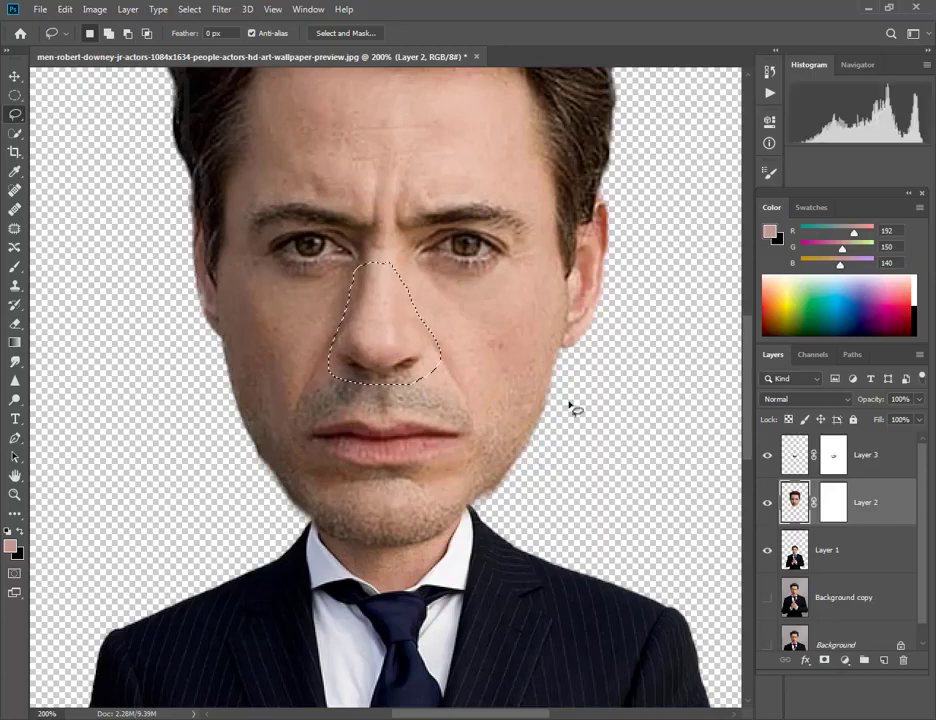
key(ctrl+j)
drag(819, 501, 842, 440)
click(824, 660)
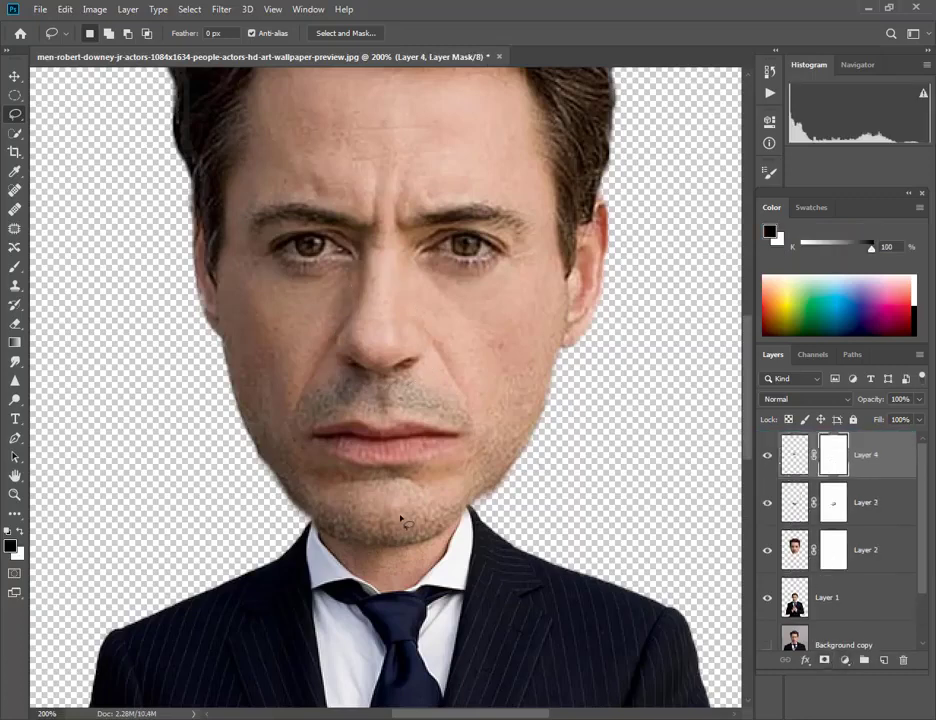
Enlarge the Layer 4 nose and reposition it over the face.
key(ctrl+t)
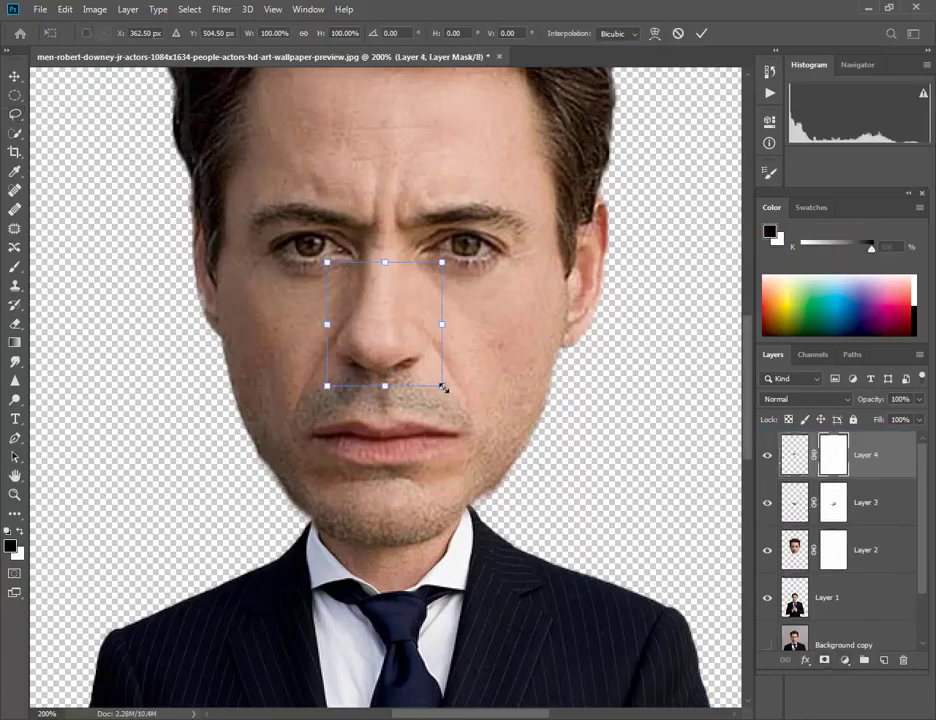
drag(443, 387, 459, 403)
drag(395, 385, 407, 371)
drag(318, 403, 305, 420)
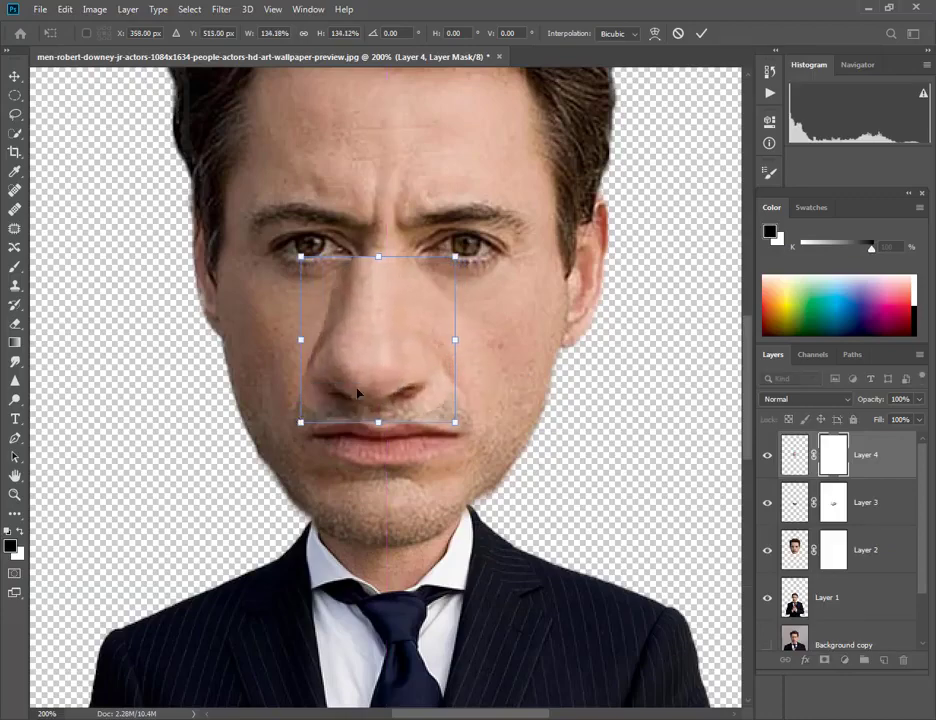
drag(395, 395, 389, 375)
drag(90, 585, 90, 580)
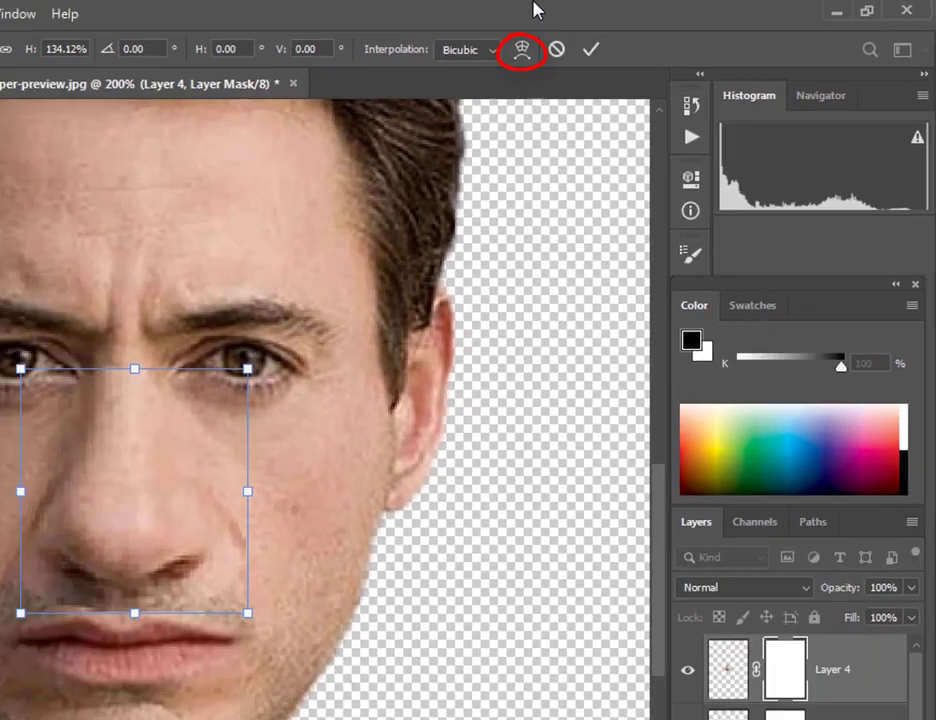
Warp the nose's top and bridge into a wider, bulbous shape and commit.
click(521, 50)
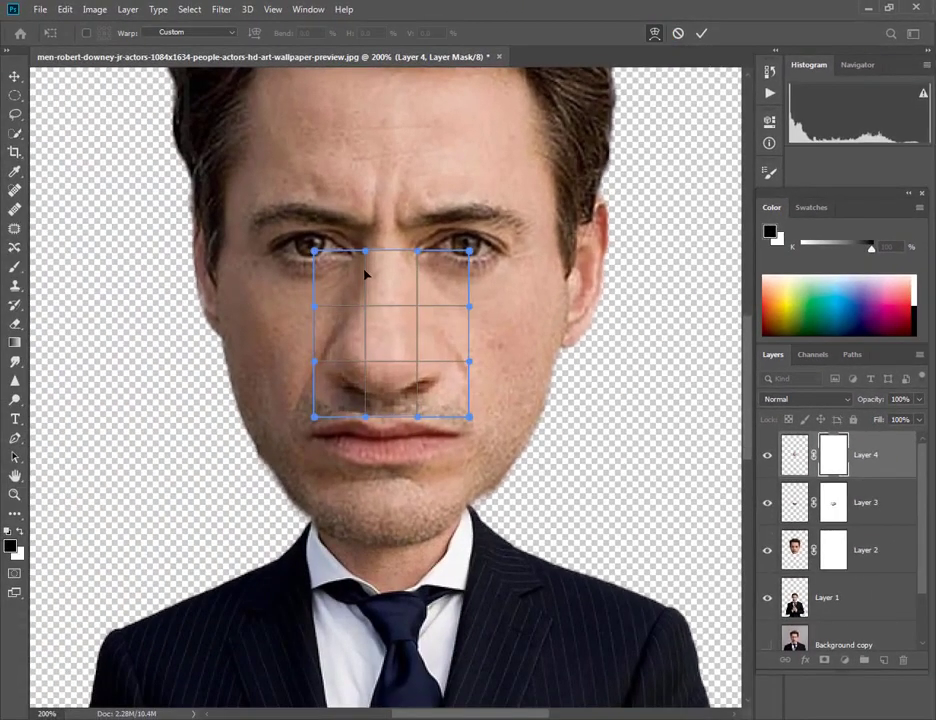
drag(365, 273, 369, 286)
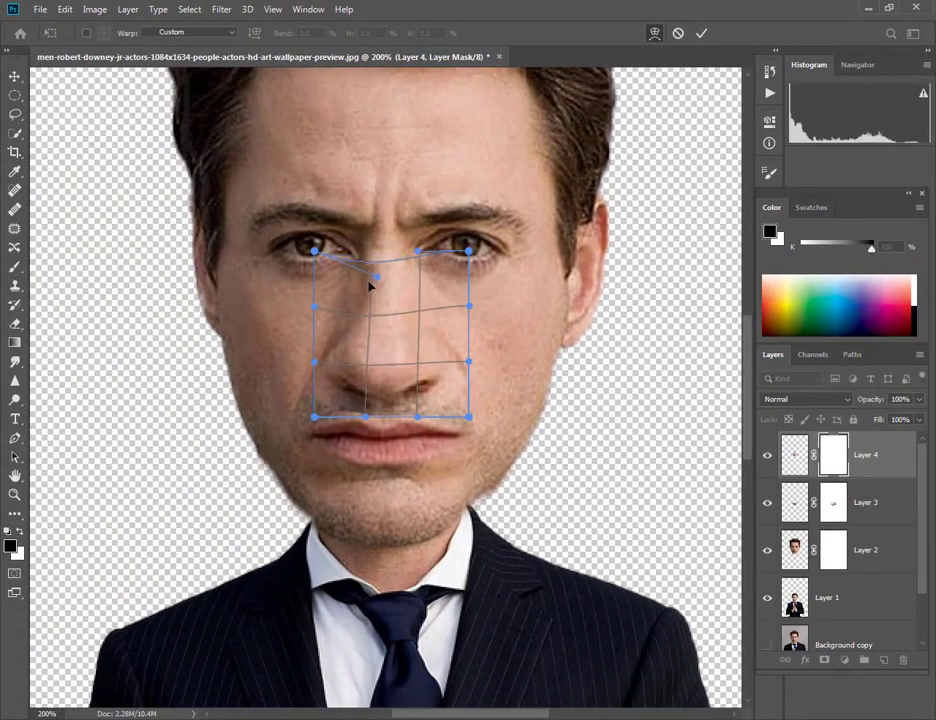
drag(434, 278, 410, 282)
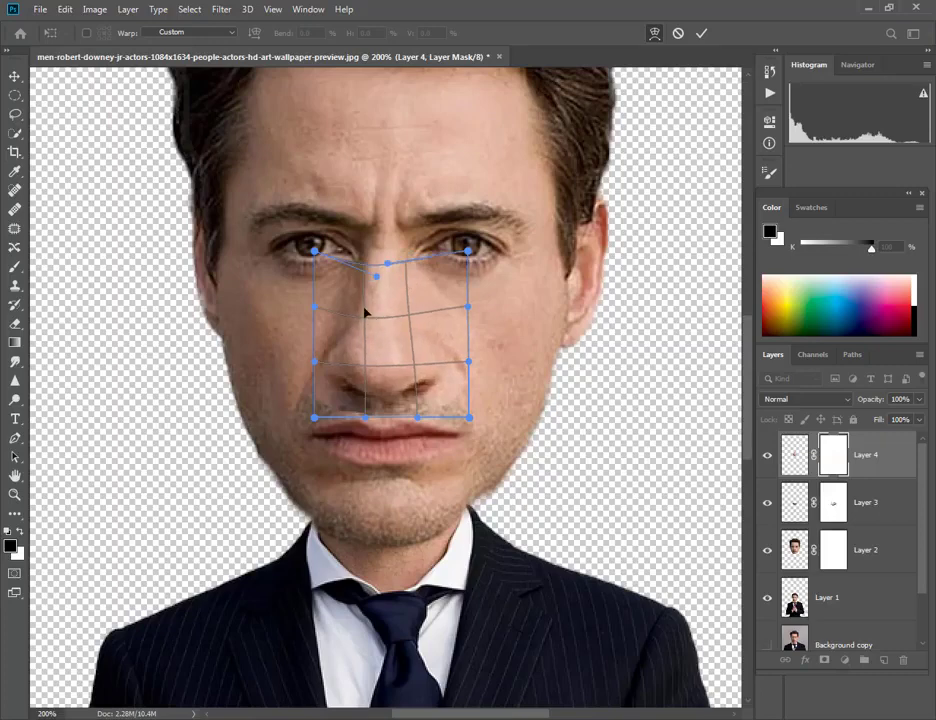
drag(368, 303, 372, 298)
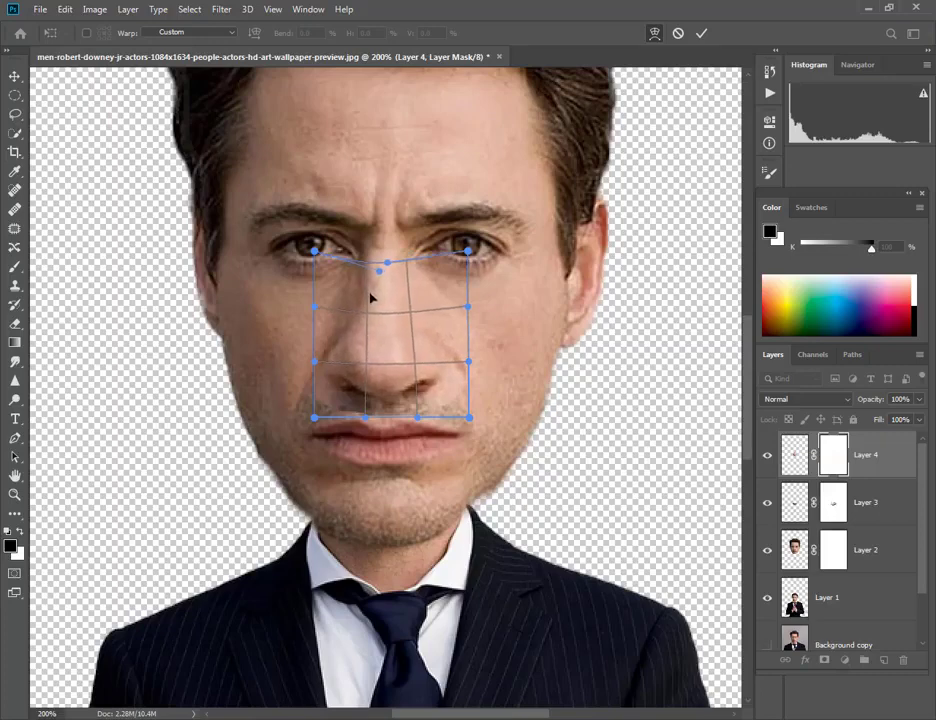
click(701, 33)
key(l)
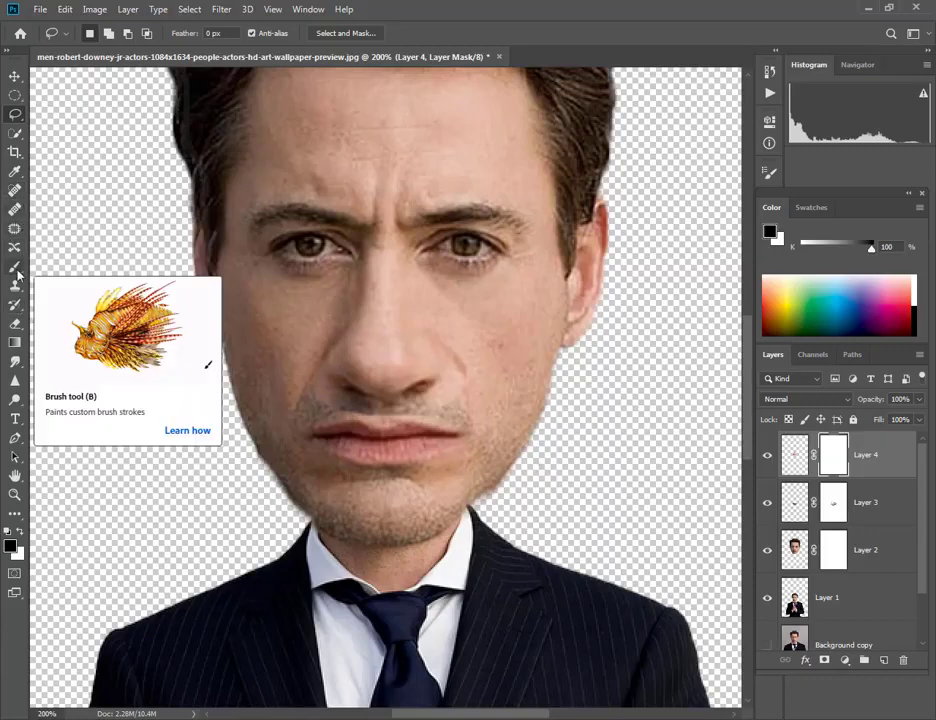
Paint black on Layer 4's mask to blend the nose edges above the upper lip.
click(15, 266)
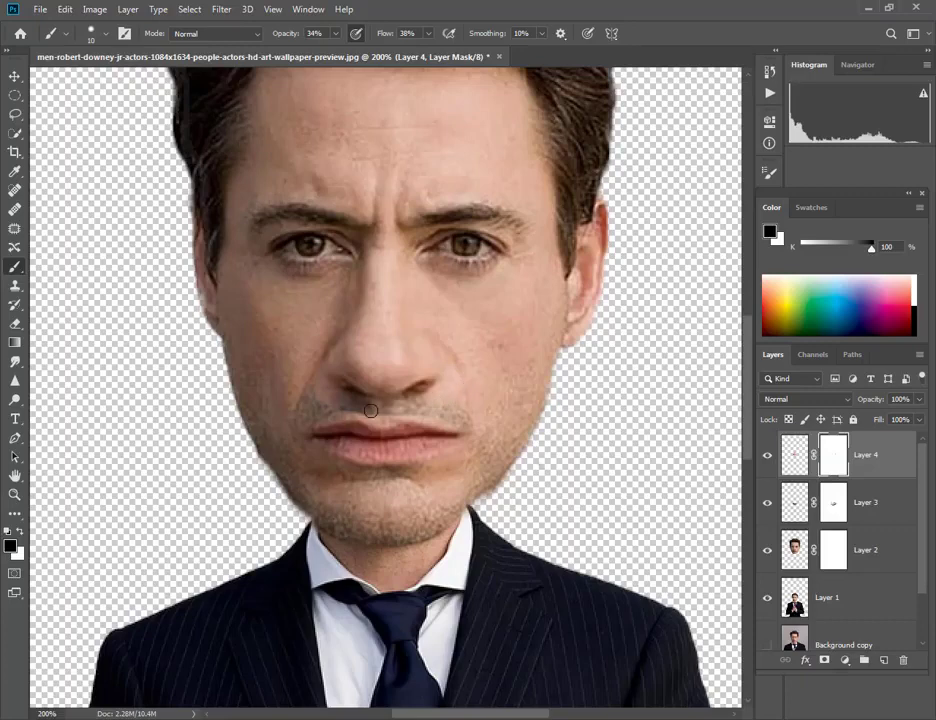
drag(376, 410, 354, 396)
drag(389, 420, 318, 404)
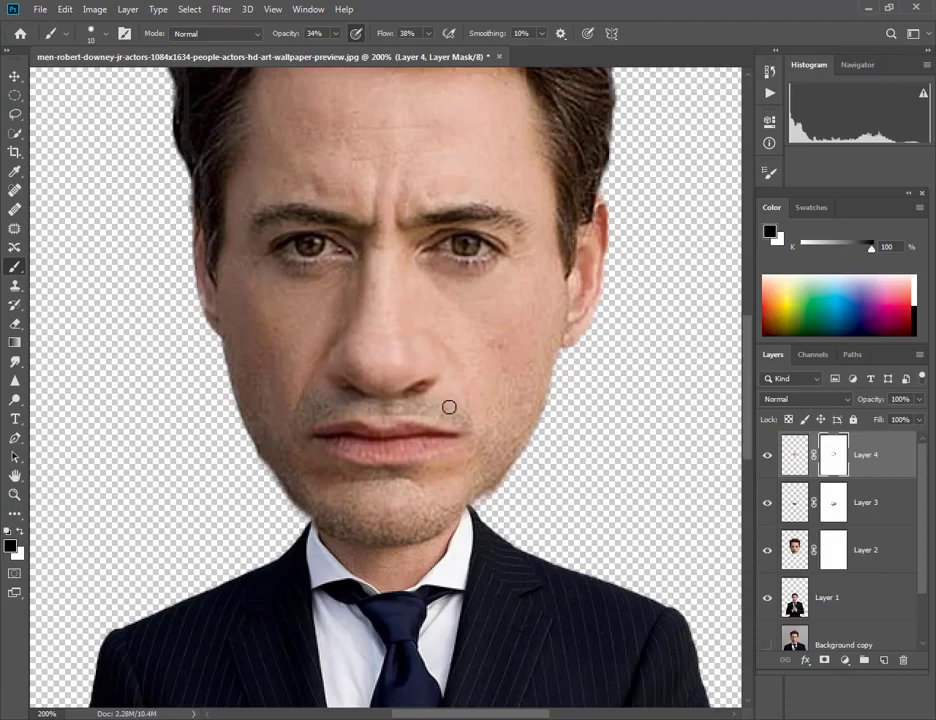
drag(455, 363, 407, 402)
Brush Layer 3's mask to soften the lip edges, then make Layer 2 active.
click(768, 503)
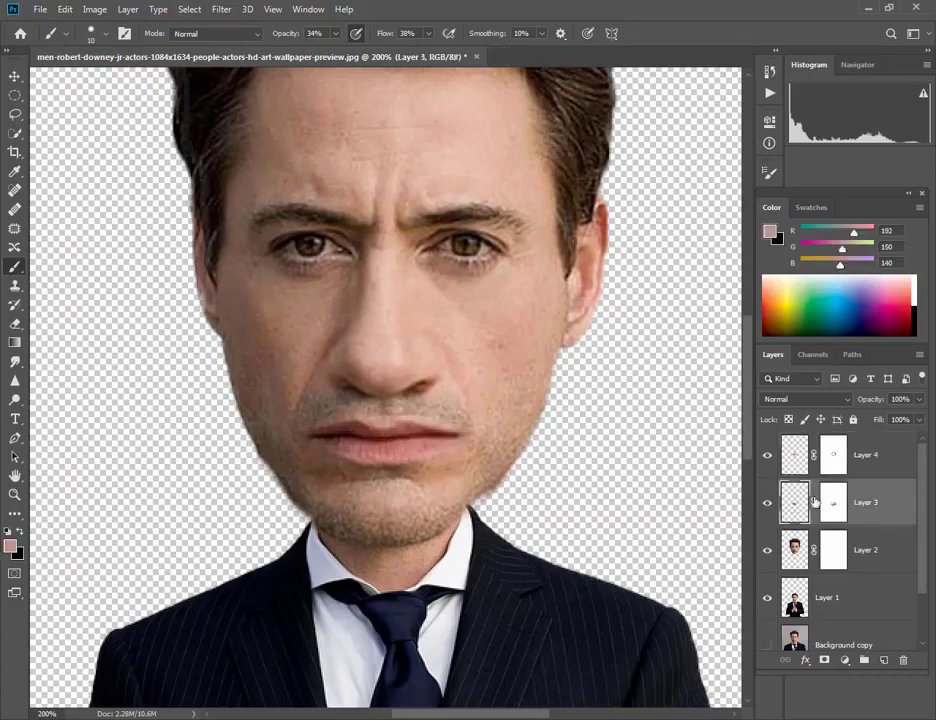
click(833, 502)
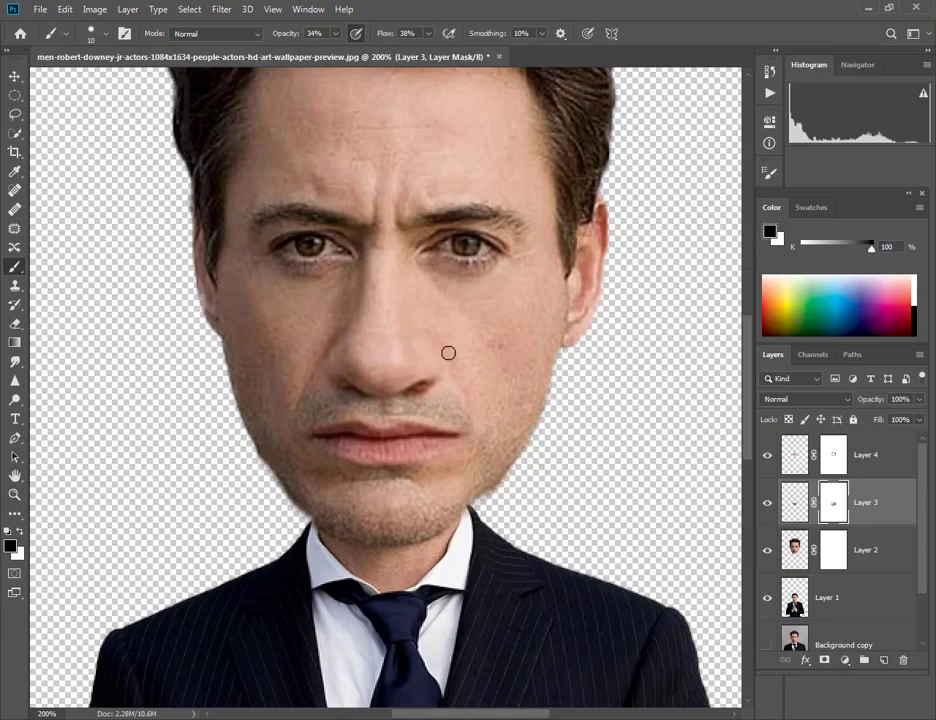
click(797, 551)
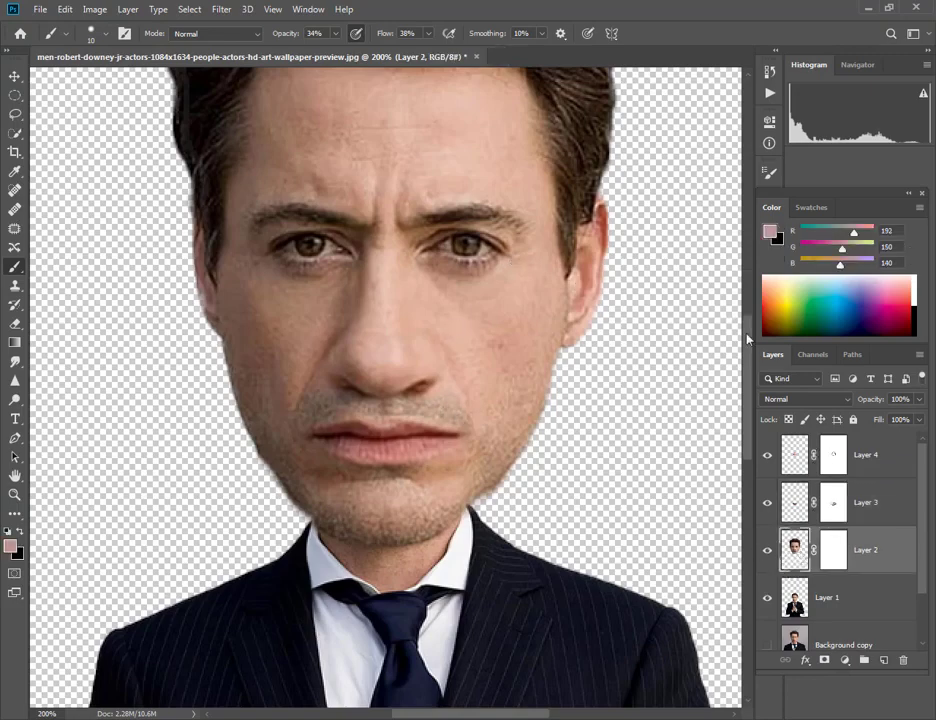
drag(746, 340, 746, 302)
Lasso the left eye and copy it onto a new masked Layer 5 at the top.
click(15, 114)
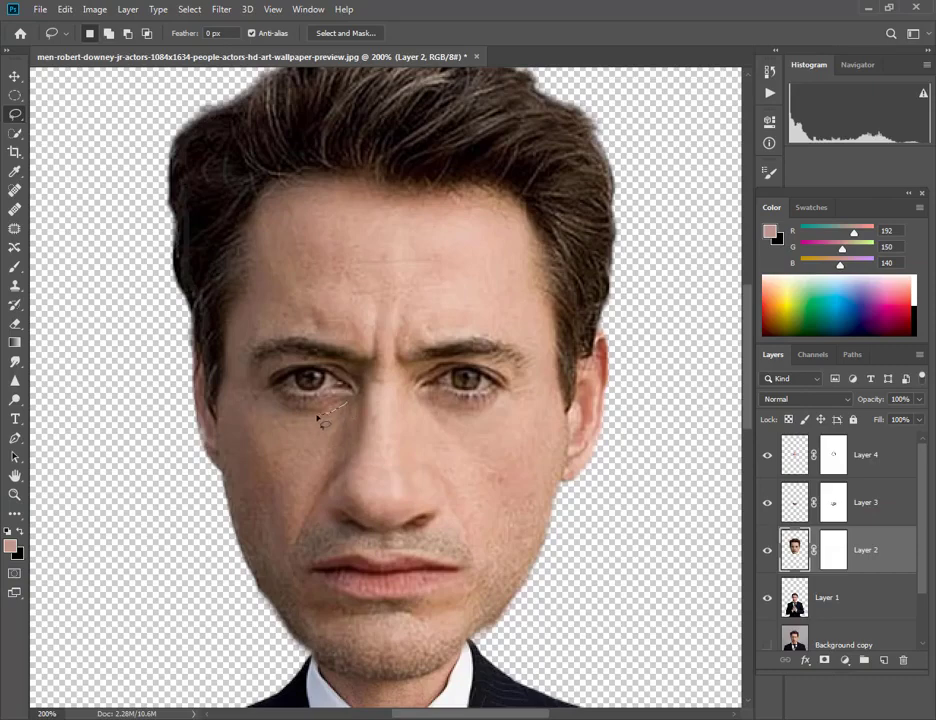
mouse_move(317, 418)
mouse_down()
mouse_move(278, 412)
mouse_move(300, 360)
mouse_move(347, 369)
mouse_move(350, 408)
mouse_up()
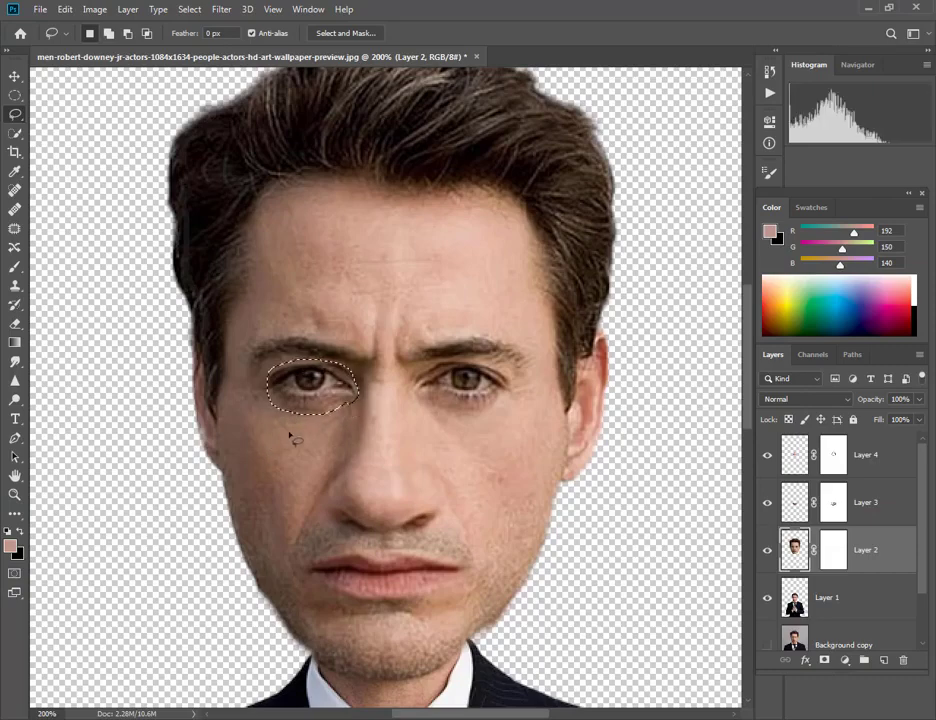
key(ctrl+j)
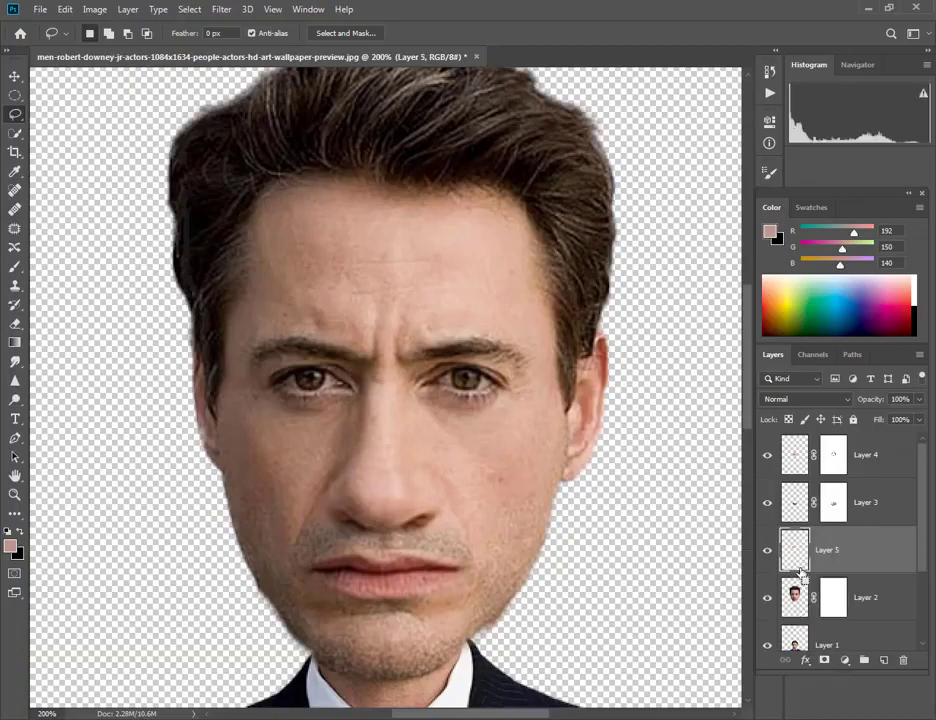
click(824, 660)
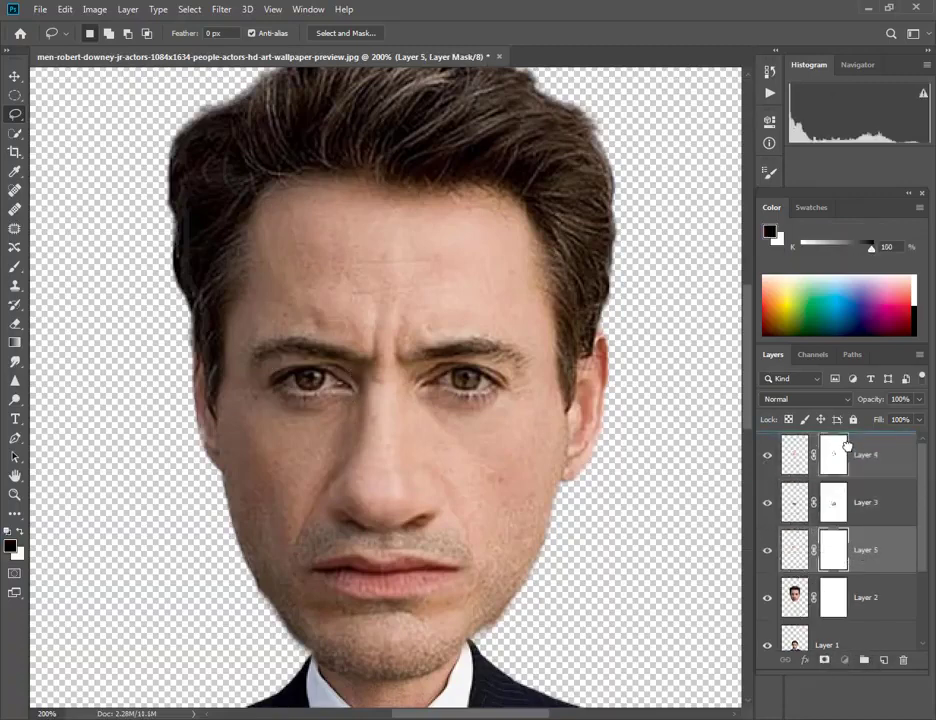
drag(867, 546, 881, 455)
Scale the copied left eye to about 117% and shift it into place.
key(ctrl+t)
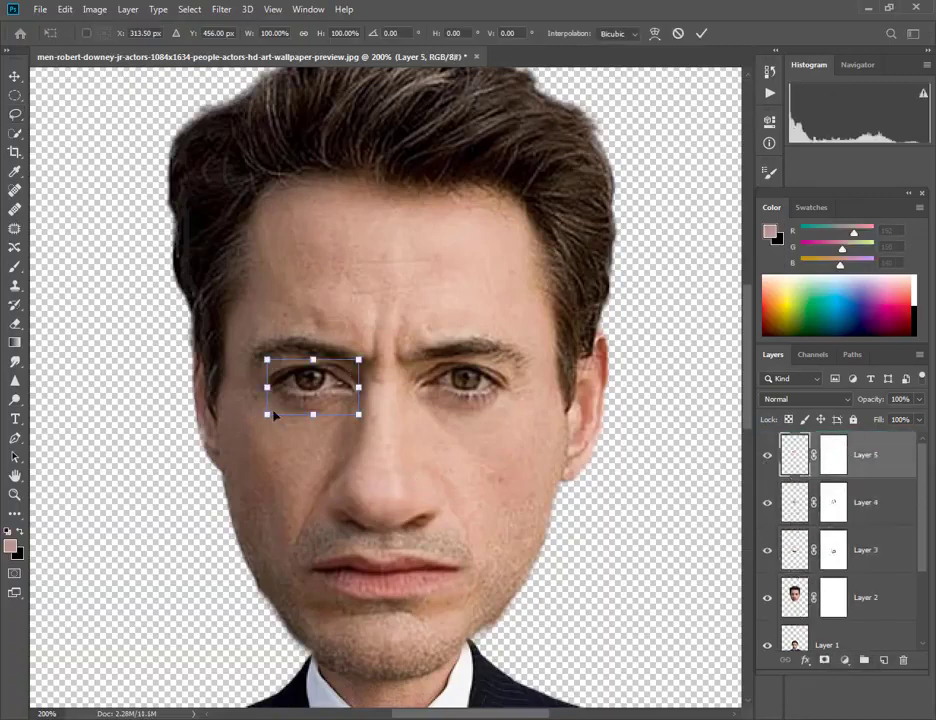
drag(268, 413, 247, 426)
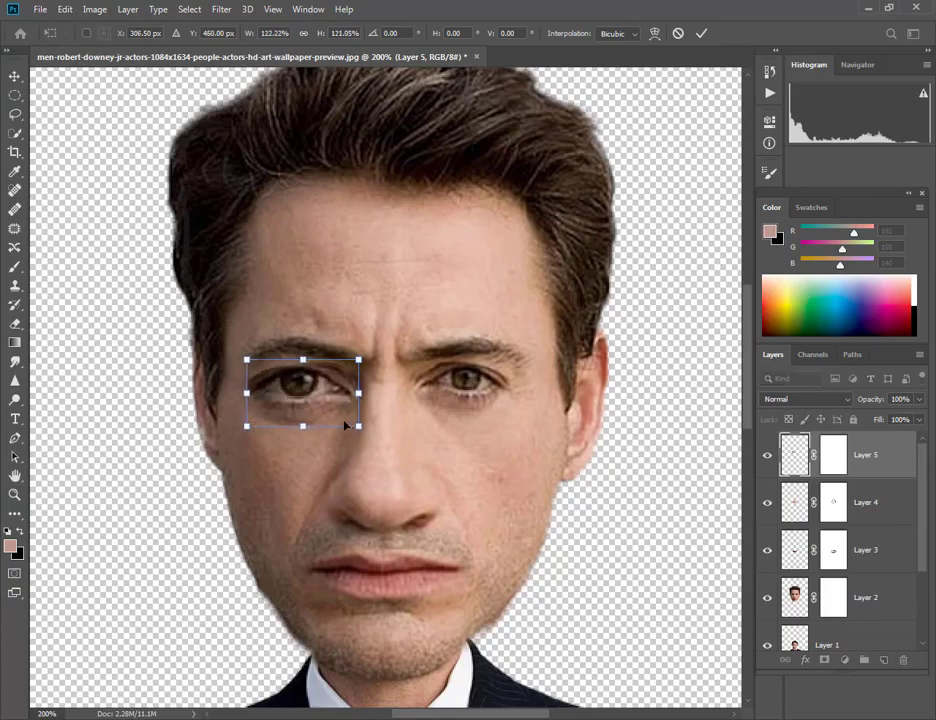
drag(345, 425, 368, 421)
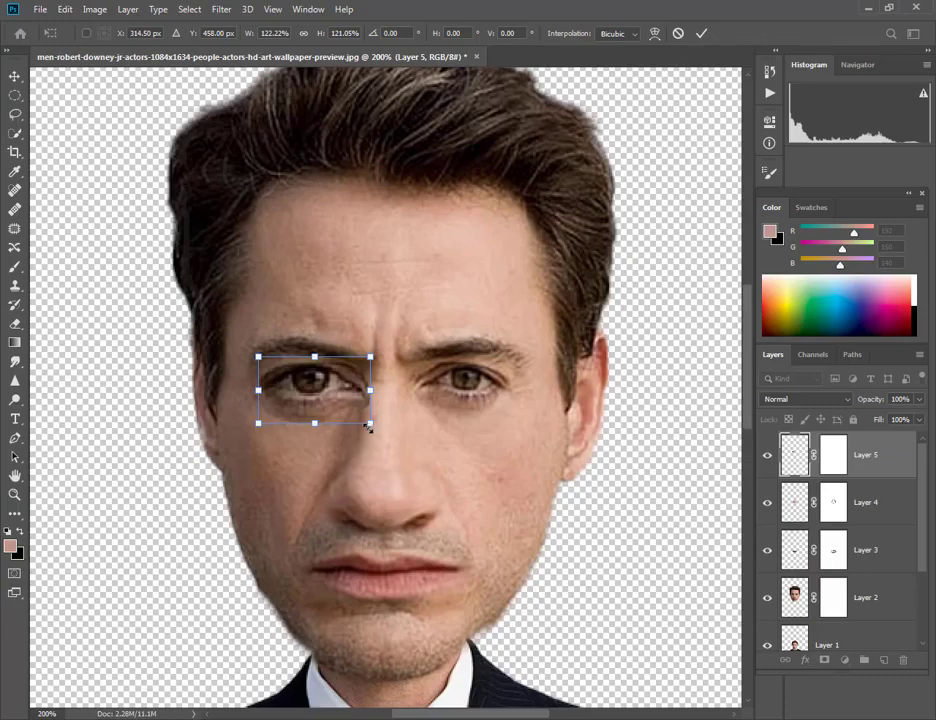
drag(368, 425, 364, 423)
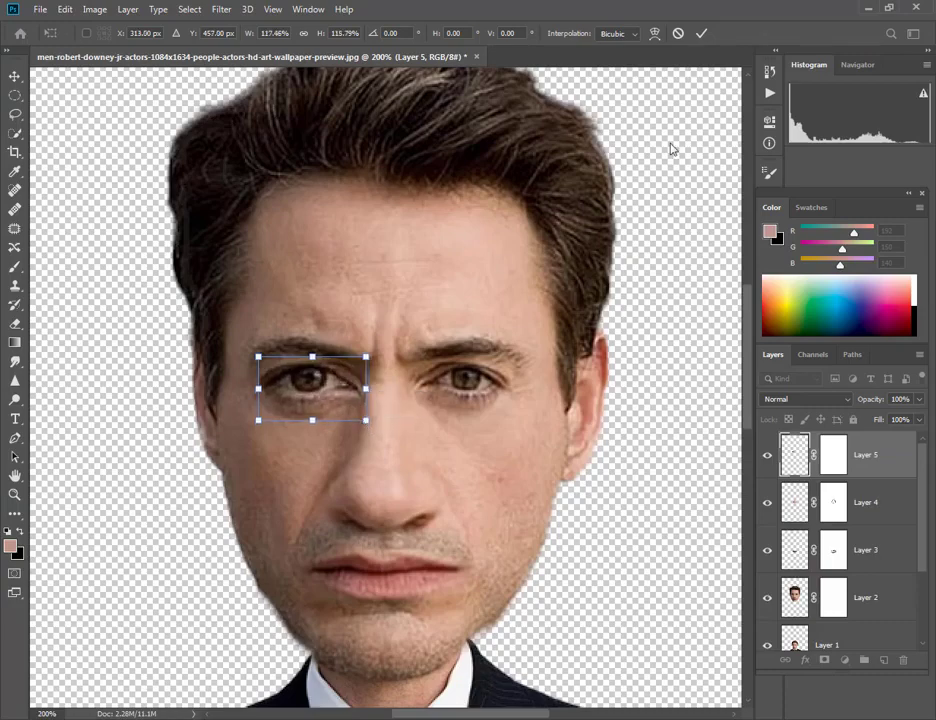
click(700, 35)
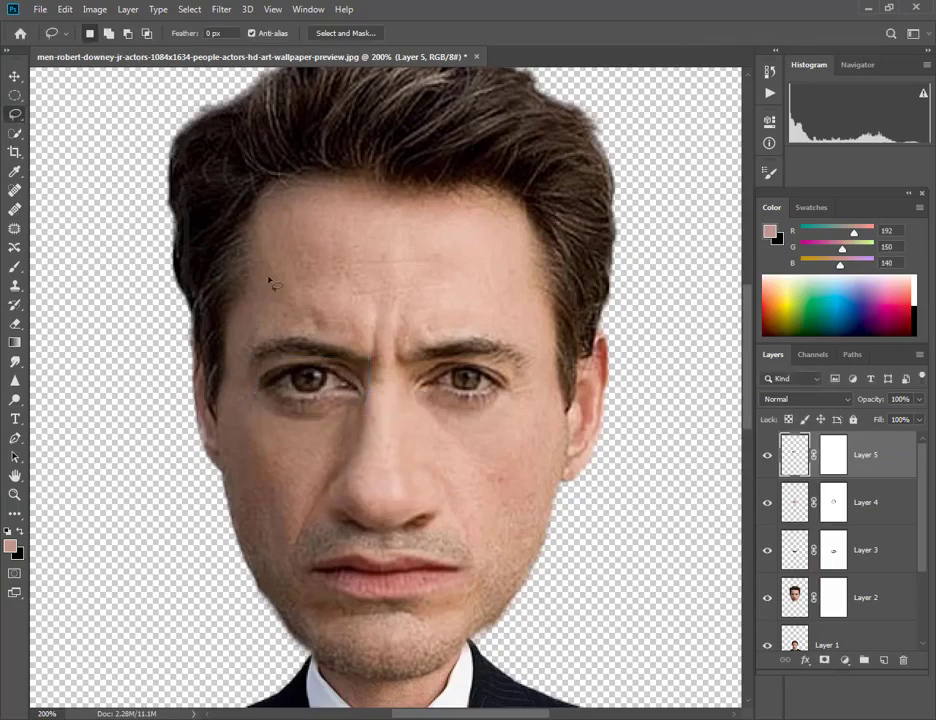
Paint black on Layer 5's mask to soften the enlarged left eye's edges.
click(15, 266)
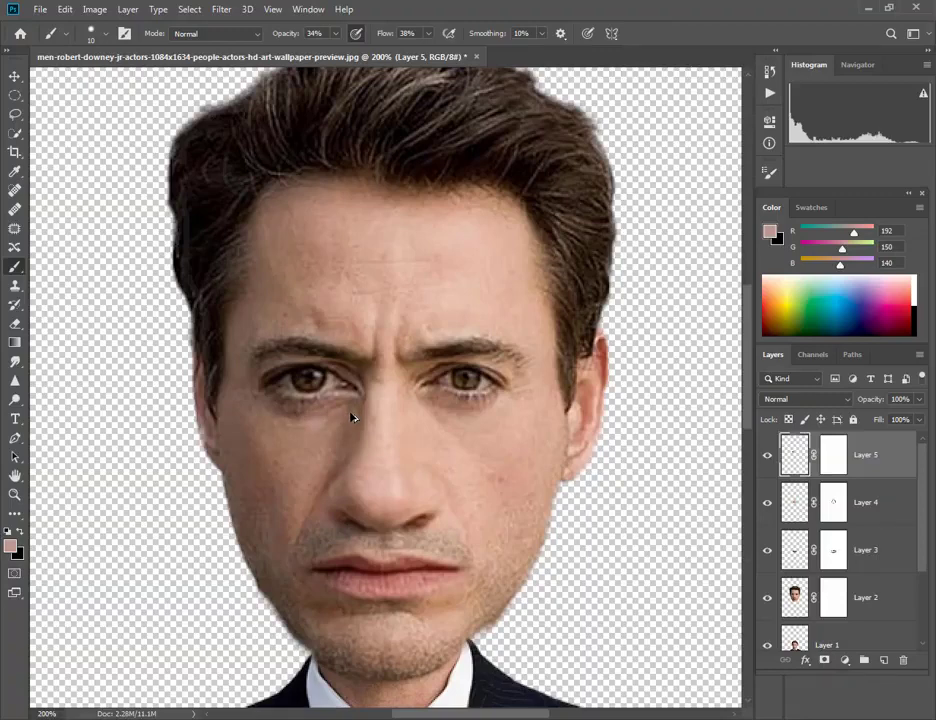
click(830, 468)
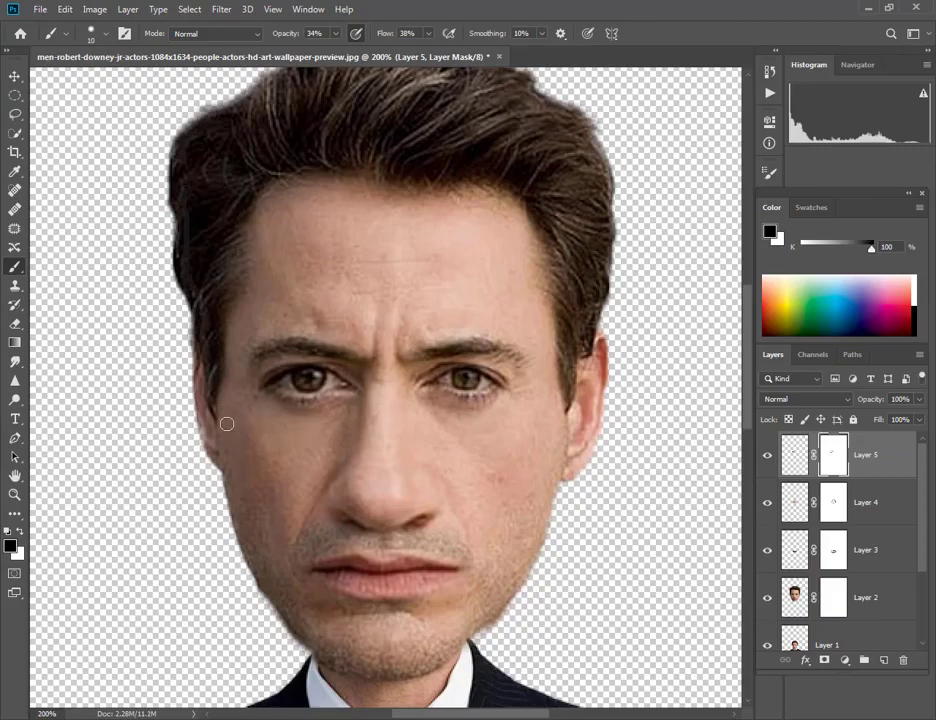
drag(491, 470, 383, 448)
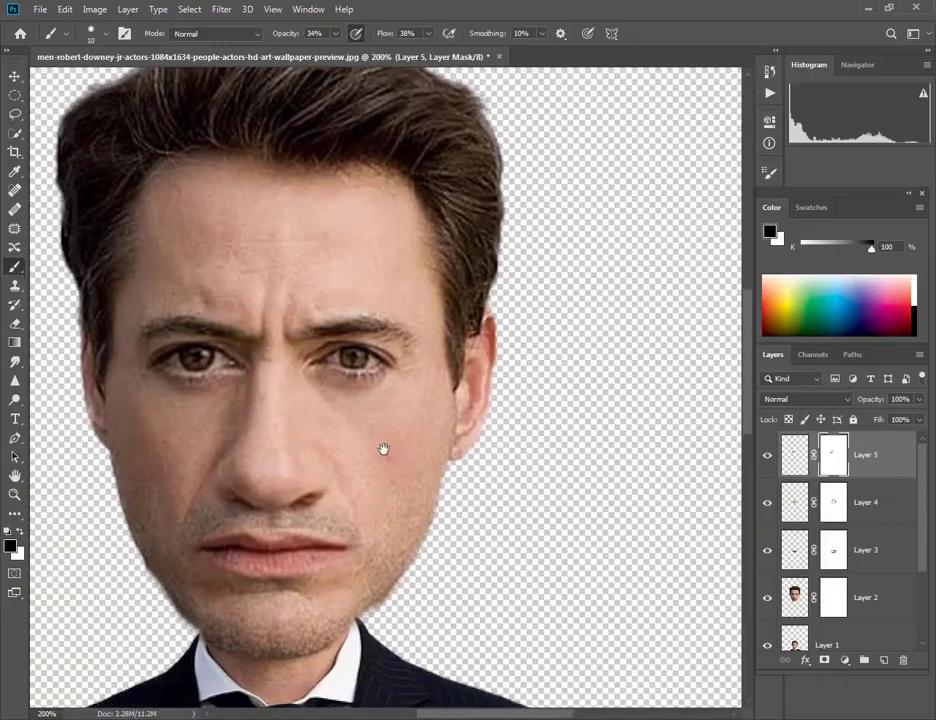
Lasso the right eye on Layer 2 and copy it onto masked Layer 6 at the top.
click(800, 597)
click(15, 113)
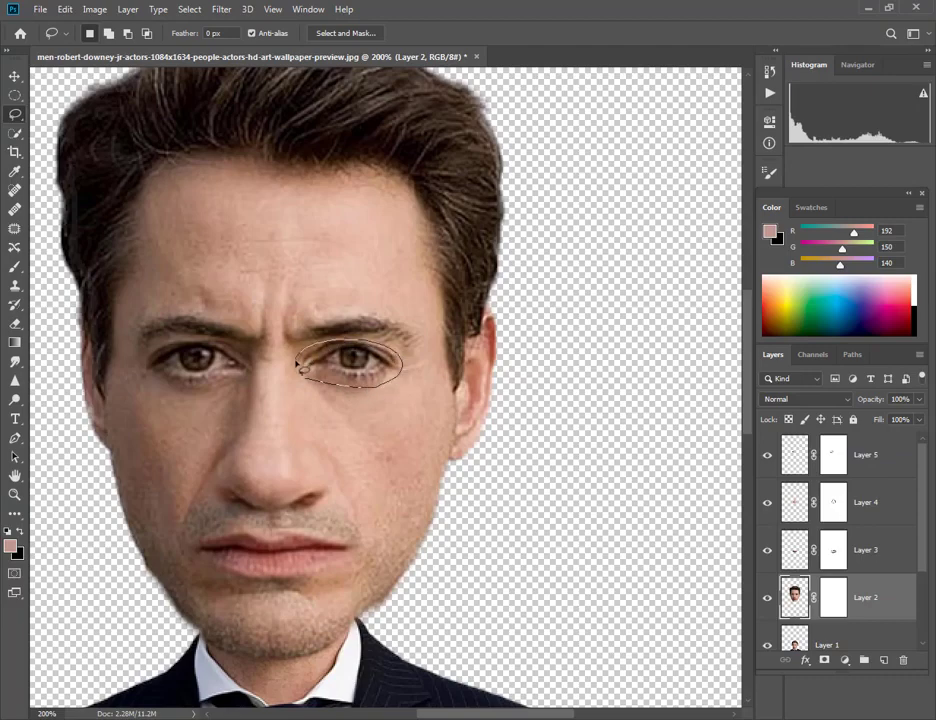
drag(308, 378, 310, 381)
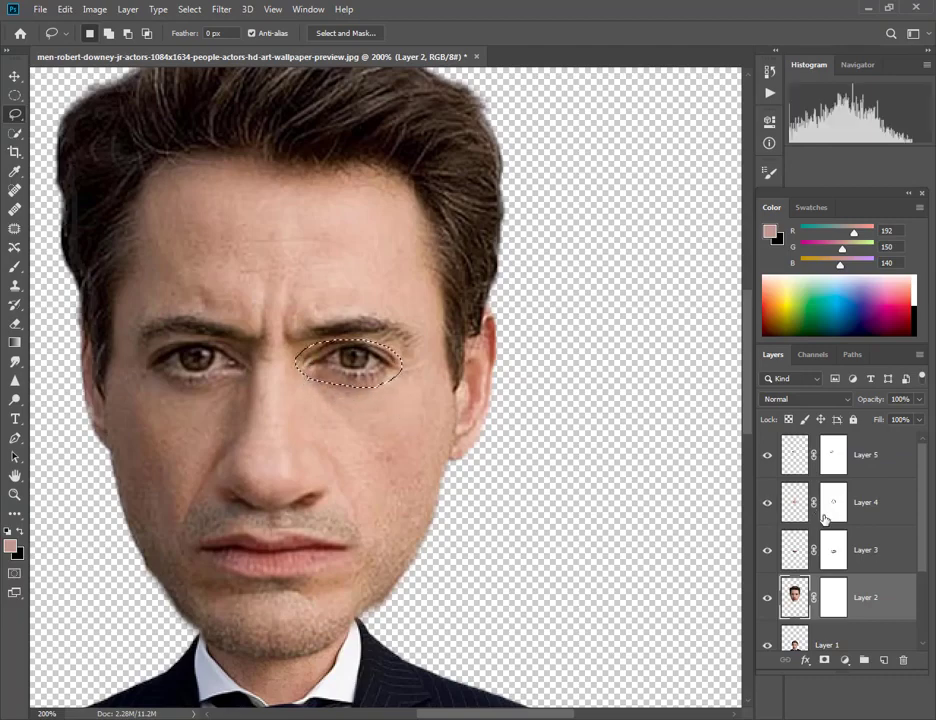
key(ctrl+j)
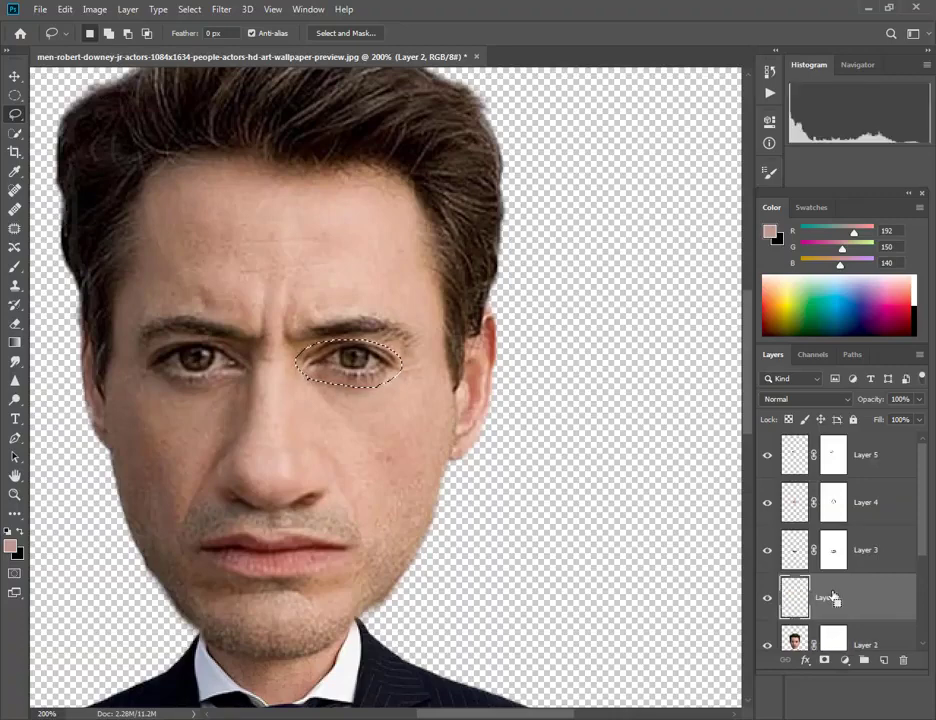
click(828, 662)
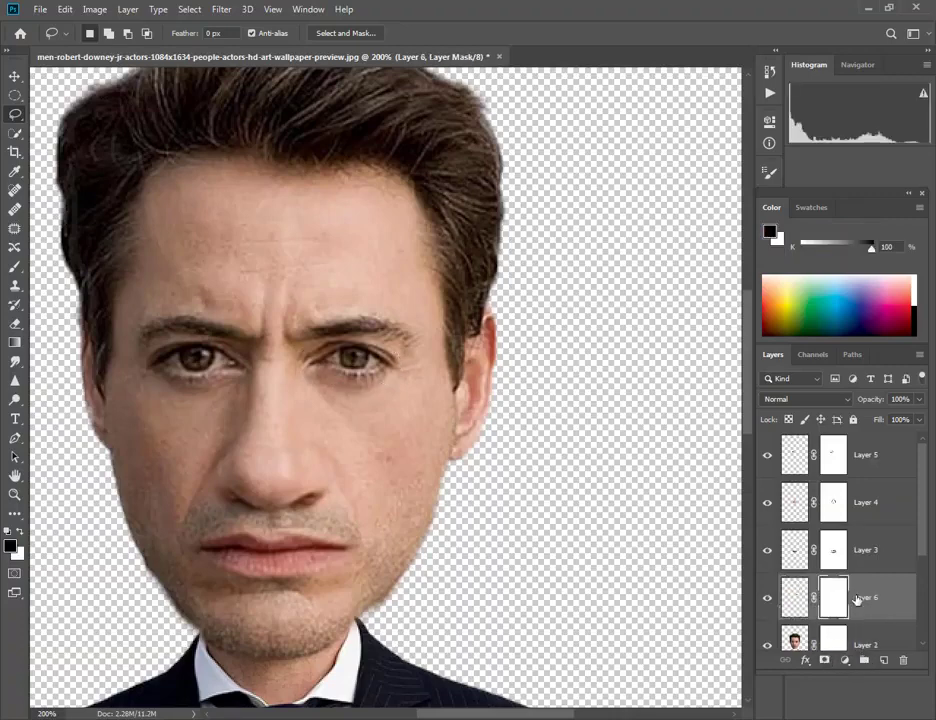
drag(831, 595, 840, 449)
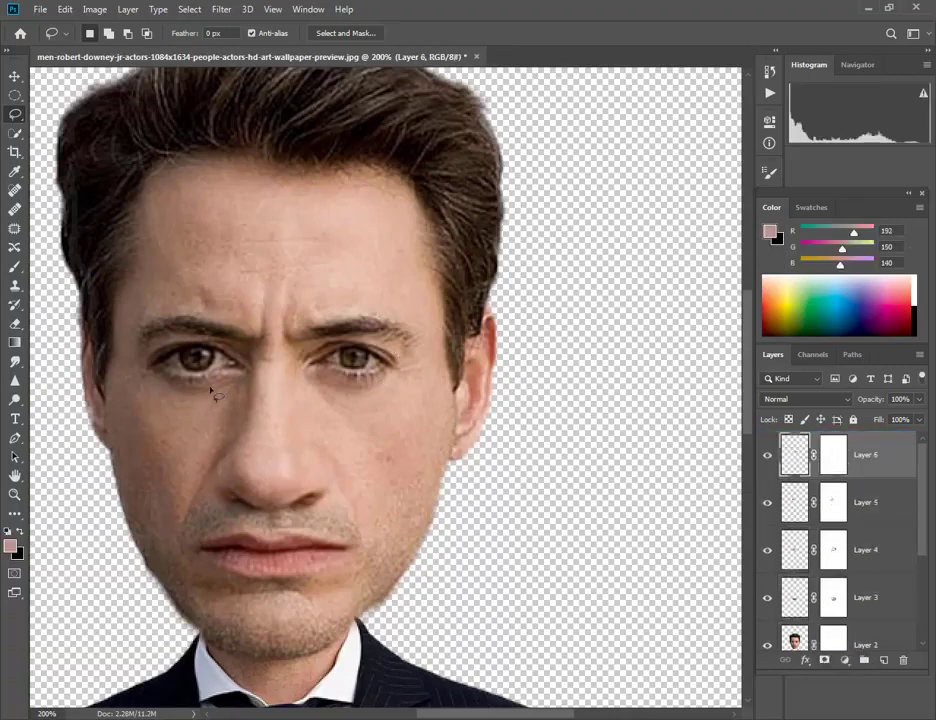
Scale the right eye copy to about 116%, widen it slightly, and nudge it up one pixel.
key(ctrl+t)
mouse_move(402, 391)
mouse_down()
mouse_move(420, 403)
mouse_move(362, 382)
mouse_up()
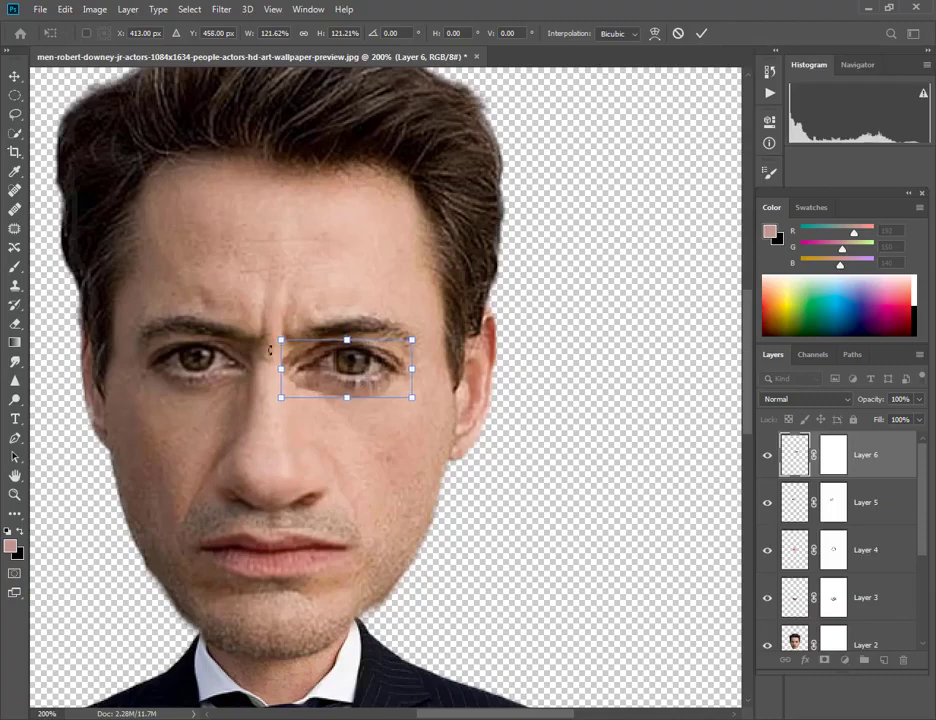
drag(281, 340, 287, 343)
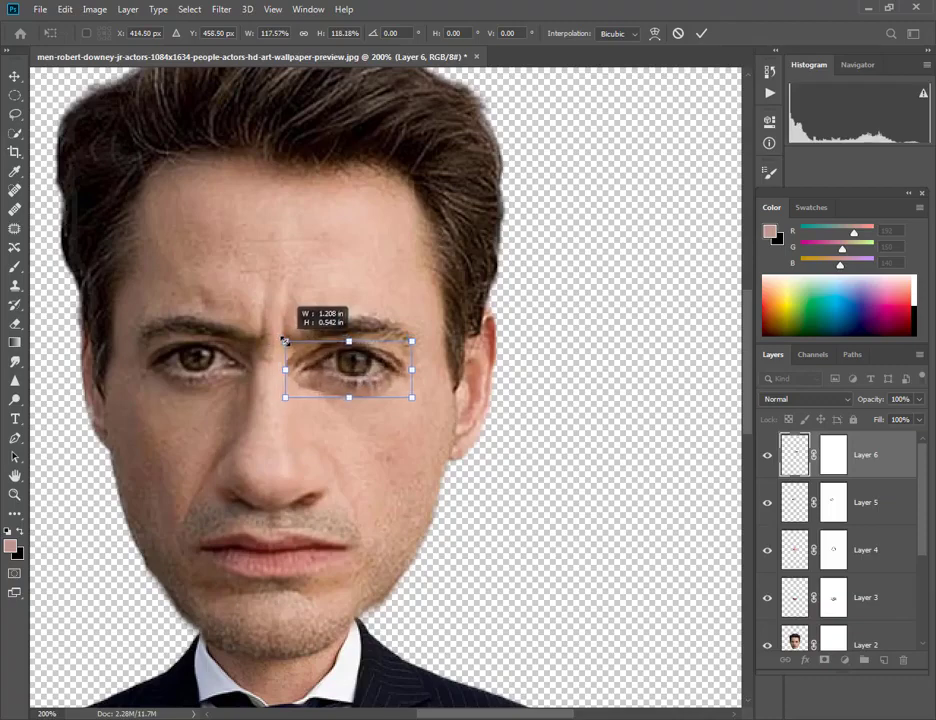
drag(413, 356, 411, 397)
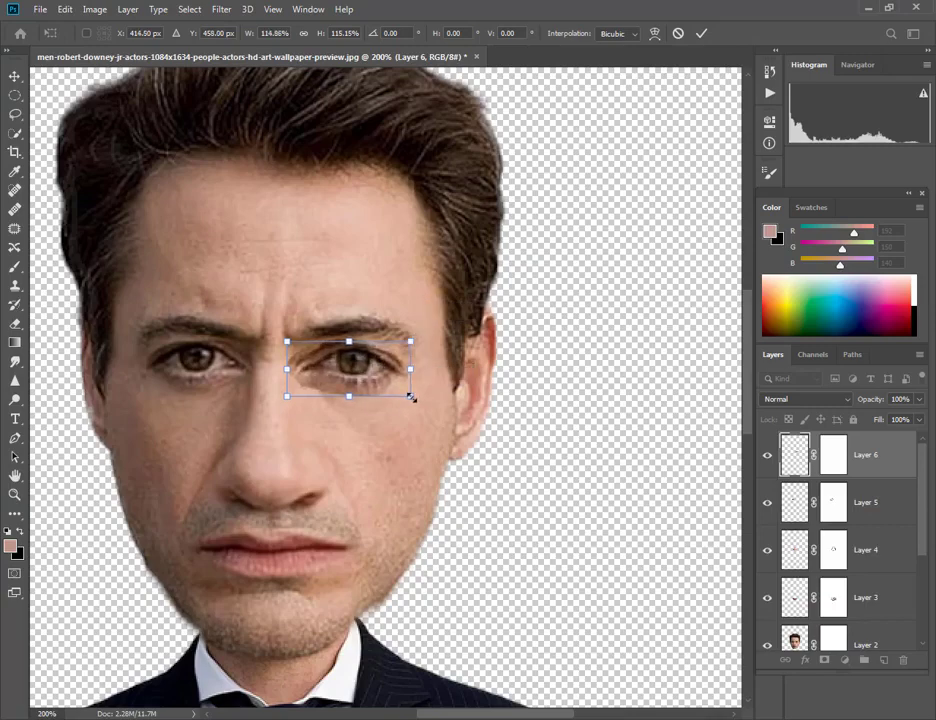
key(Up)
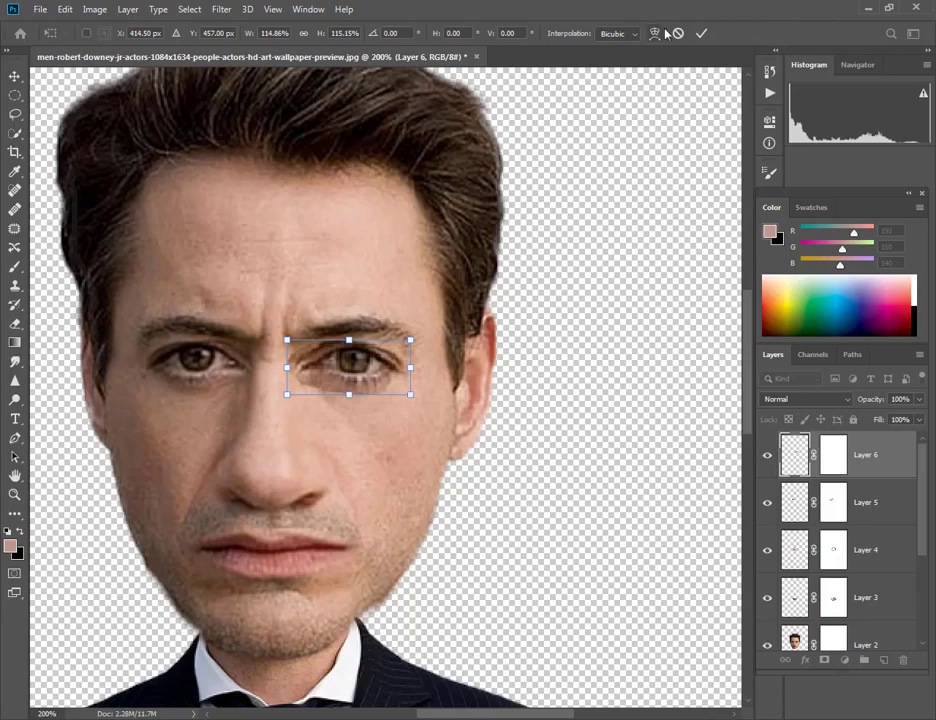
key(Return)
Enlarge the right eye patch a further 105%.
key(l)
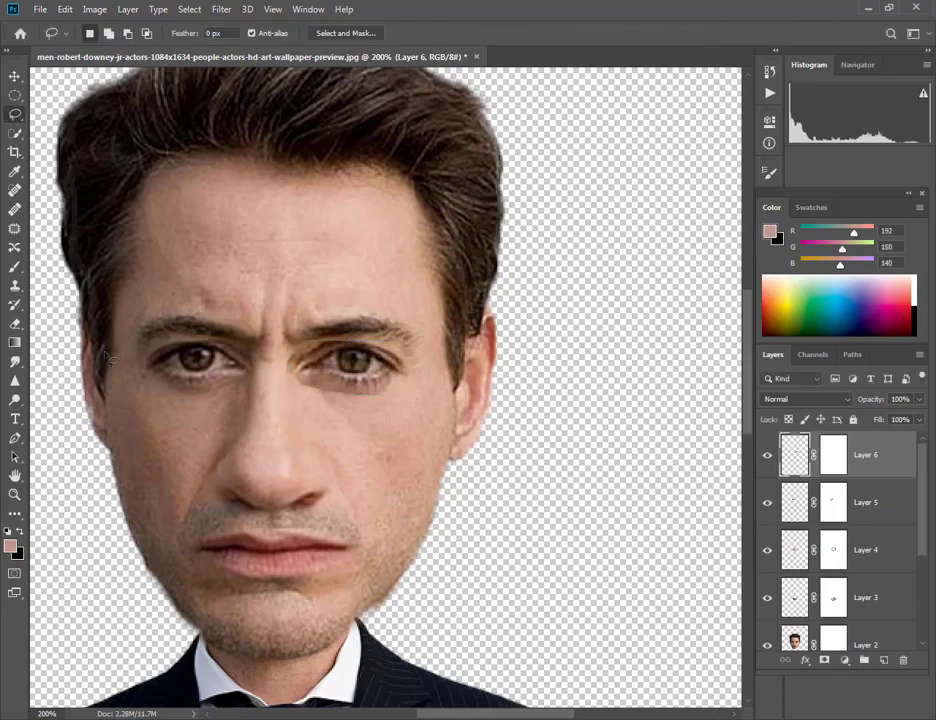
key(ctrl+t)
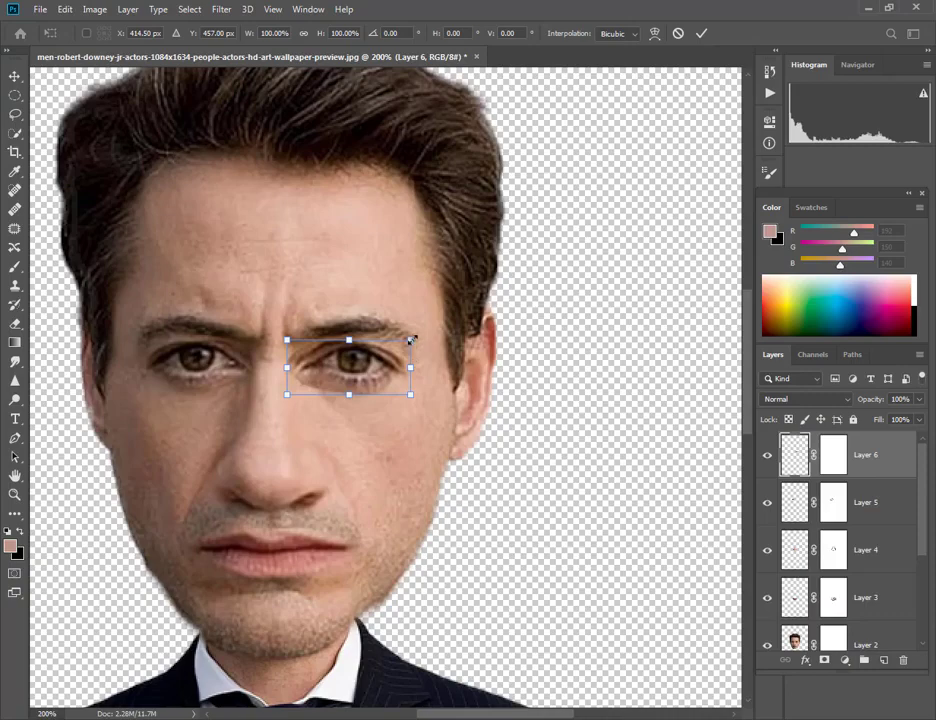
drag(413, 337, 413, 339)
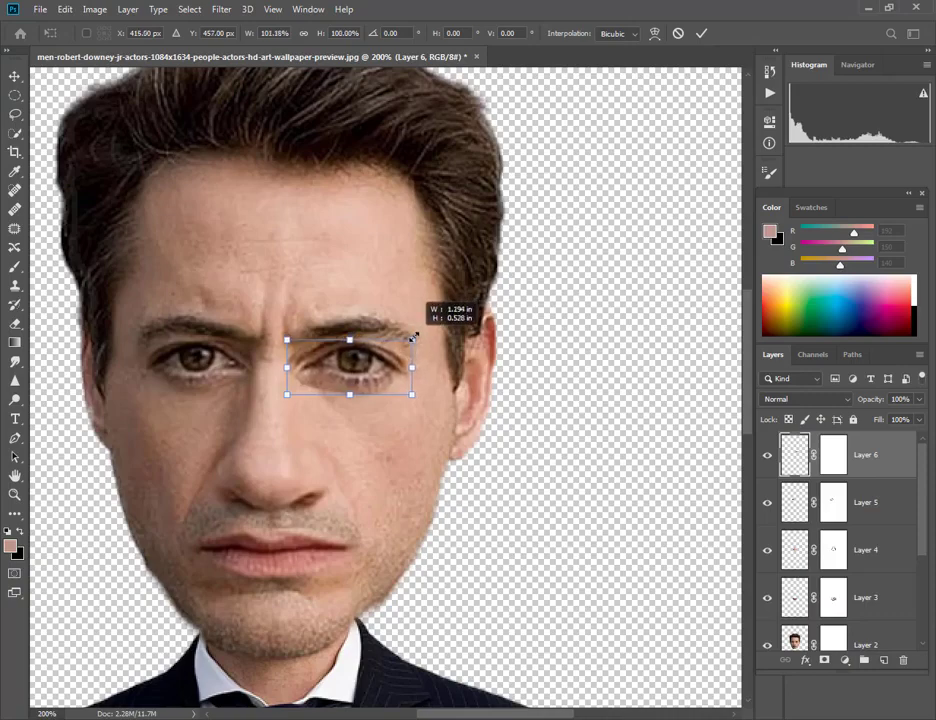
click(702, 33)
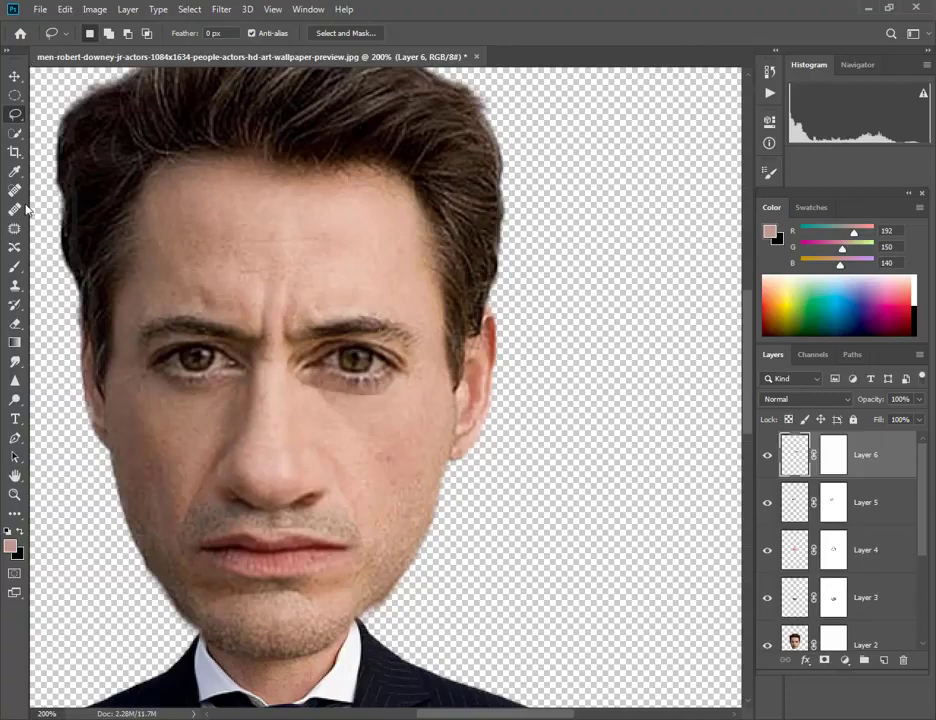
Brush black on Layer 6's mask to blend away the hard edge under the right eye.
key(b)
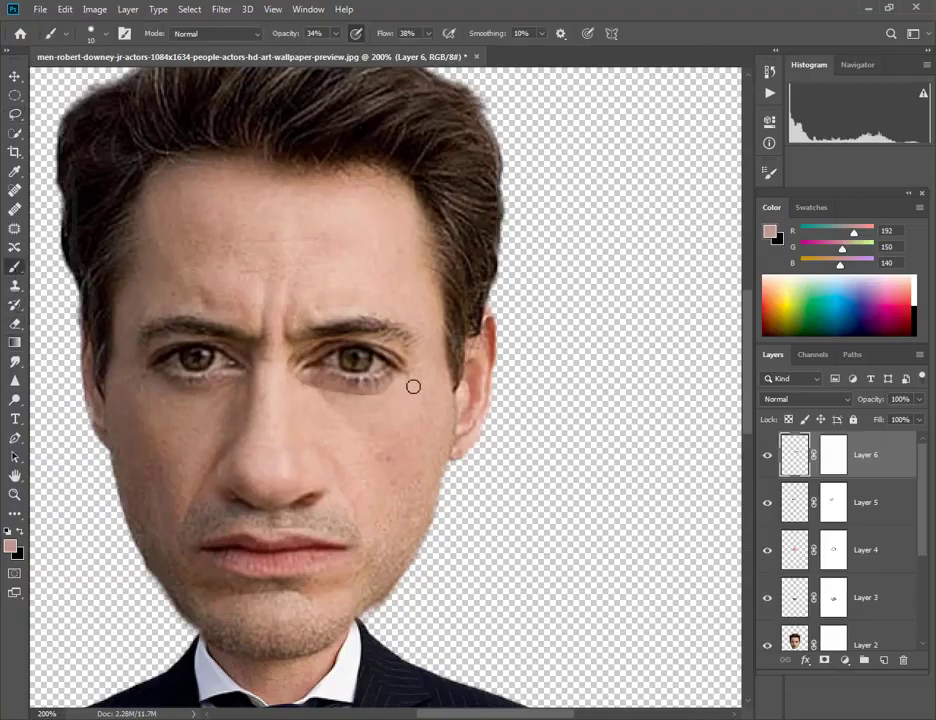
click(841, 453)
drag(380, 387, 336, 398)
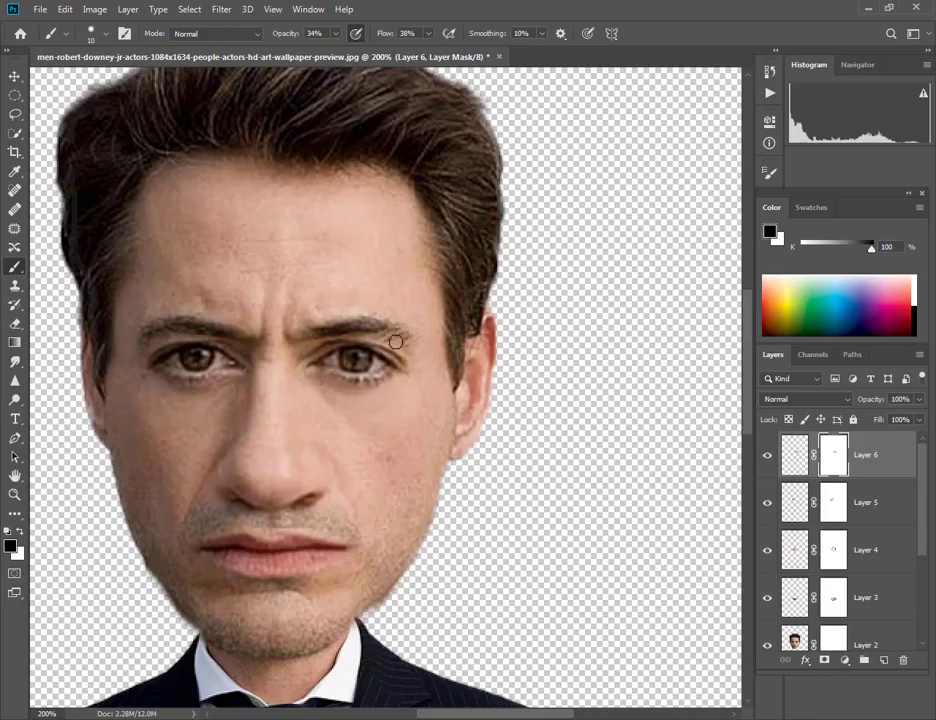
scroll(404, 332, down, 5)
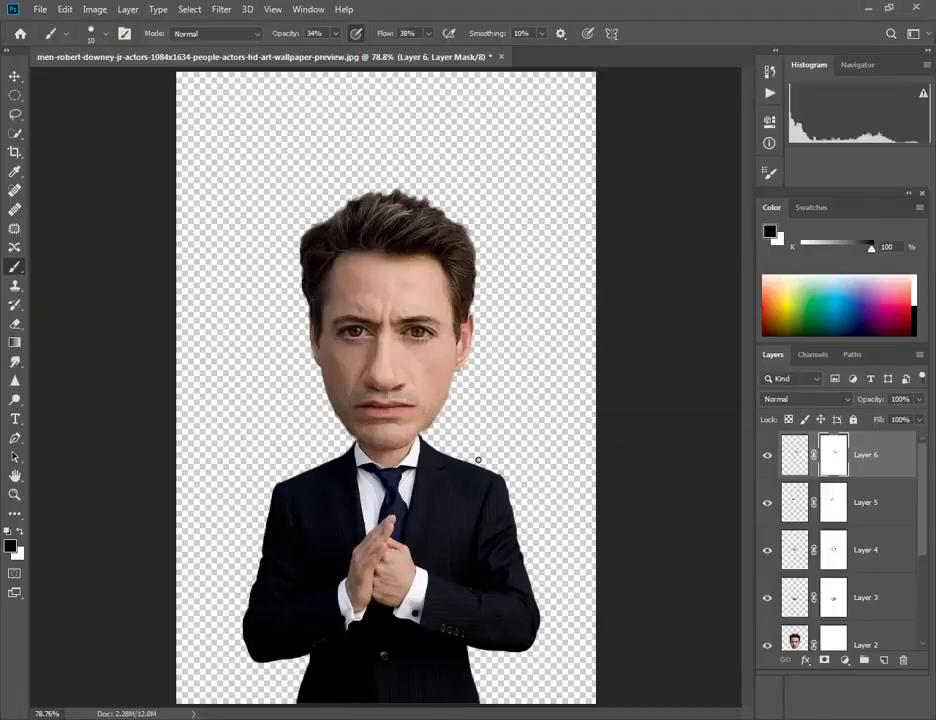
Stamp all visible layers into a new merged Layer 7, then zoom to 200% on the face.
scroll(468, 462, up, 2)
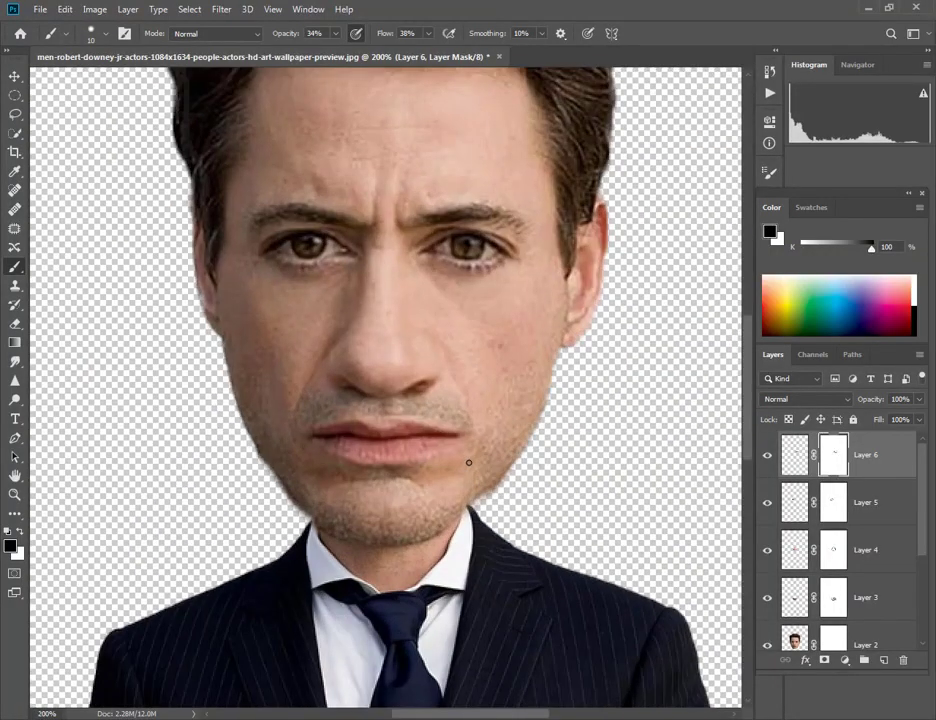
scroll(468, 462, up, 1)
mouse_move(449, 455)
mouse_down()
mouse_move(359, 641)
mouse_move(456, 586)
mouse_move(382, 675)
mouse_move(397, 443)
mouse_move(370, 393)
mouse_move(397, 438)
mouse_up()
key(ctrl+0)
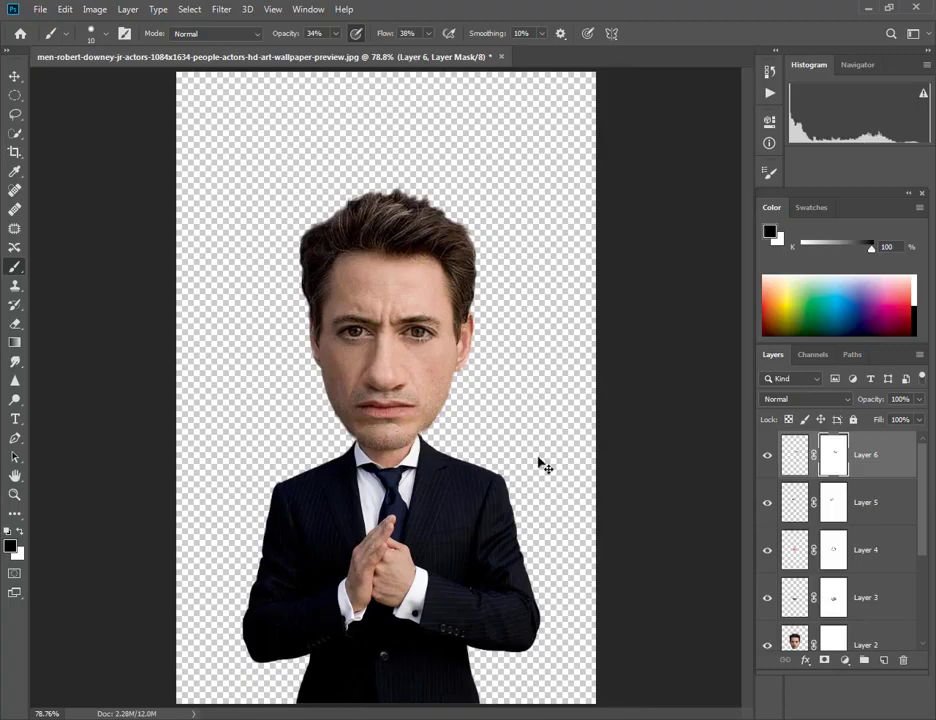
key(ctrl+shift+alt+e)
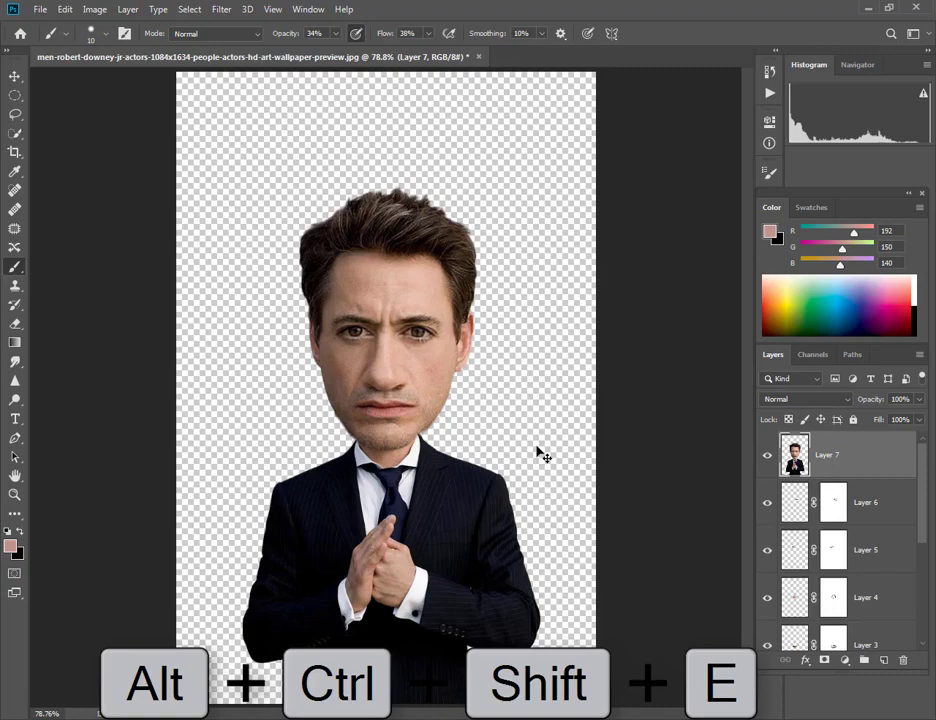
key(ctrl+plus)
key(ctrl+plus)
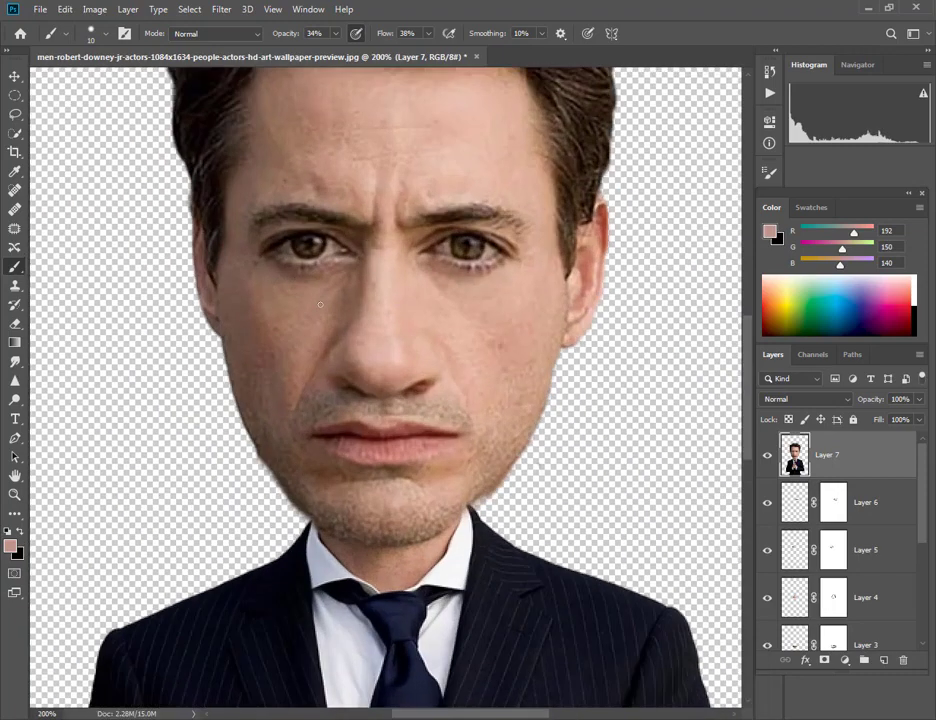
mouse_move(320, 304)
mouse_down()
mouse_move(305, 455)
mouse_move(287, 519)
mouse_up()
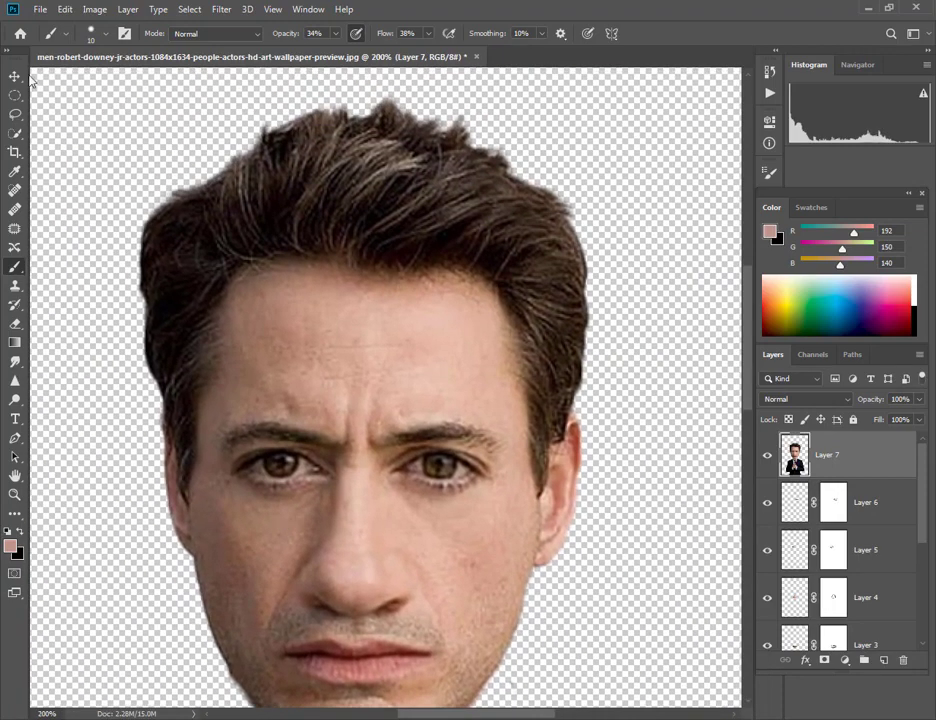
click(16, 363)
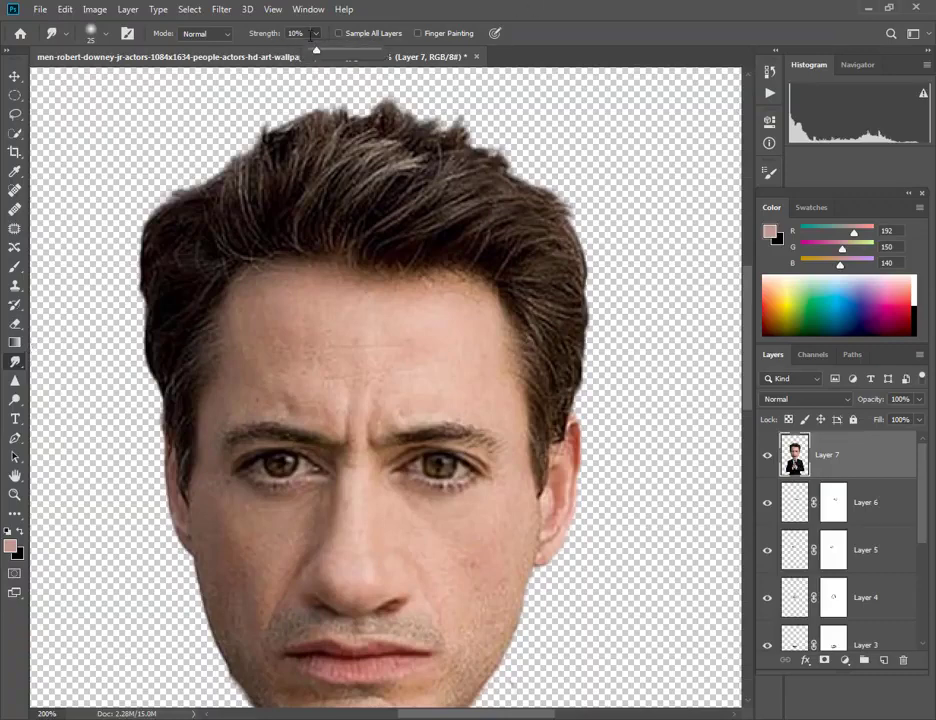
Set Smudge strength to 9% and size 30, and smudge the hair strands at the crown.
click(267, 32)
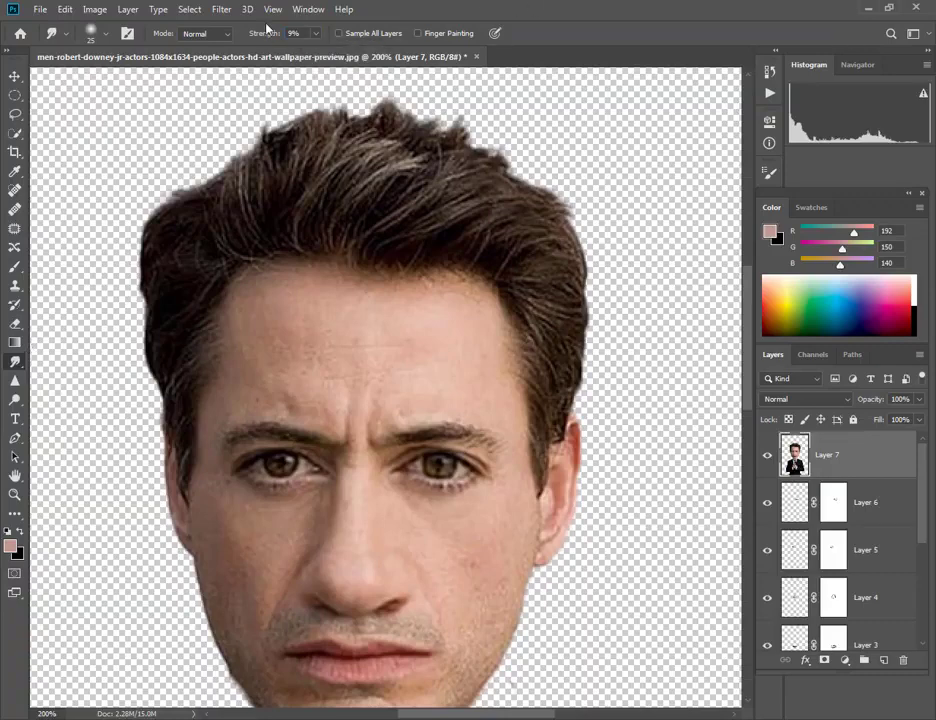
key(bracketright)
mouse_move(397, 177)
mouse_down()
mouse_move(390, 151)
mouse_move(297, 124)
mouse_move(230, 178)
mouse_move(203, 224)
mouse_move(190, 228)
mouse_move(200, 270)
mouse_move(209, 224)
mouse_move(209, 284)
mouse_move(182, 468)
mouse_move(198, 269)
mouse_move(189, 304)
mouse_move(159, 238)
mouse_move(290, 110)
mouse_move(304, 215)
mouse_move(359, 267)
mouse_move(428, 261)
mouse_move(476, 188)
mouse_move(503, 220)
mouse_move(460, 188)
mouse_move(503, 150)
mouse_move(528, 270)
mouse_move(556, 267)
mouse_move(527, 313)
mouse_move(566, 382)
mouse_move(552, 413)
mouse_up()
Smudge the right jawline inward and smooth the frown wrinkles between the eyebrows.
scroll(520, 271, down, 2)
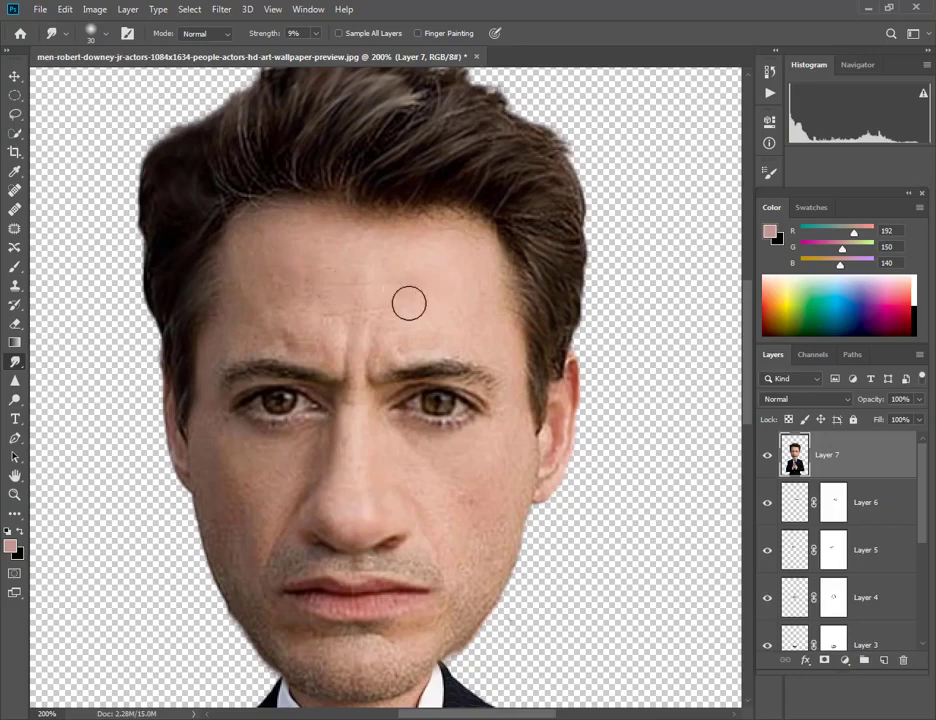
scroll(410, 320, down, 2)
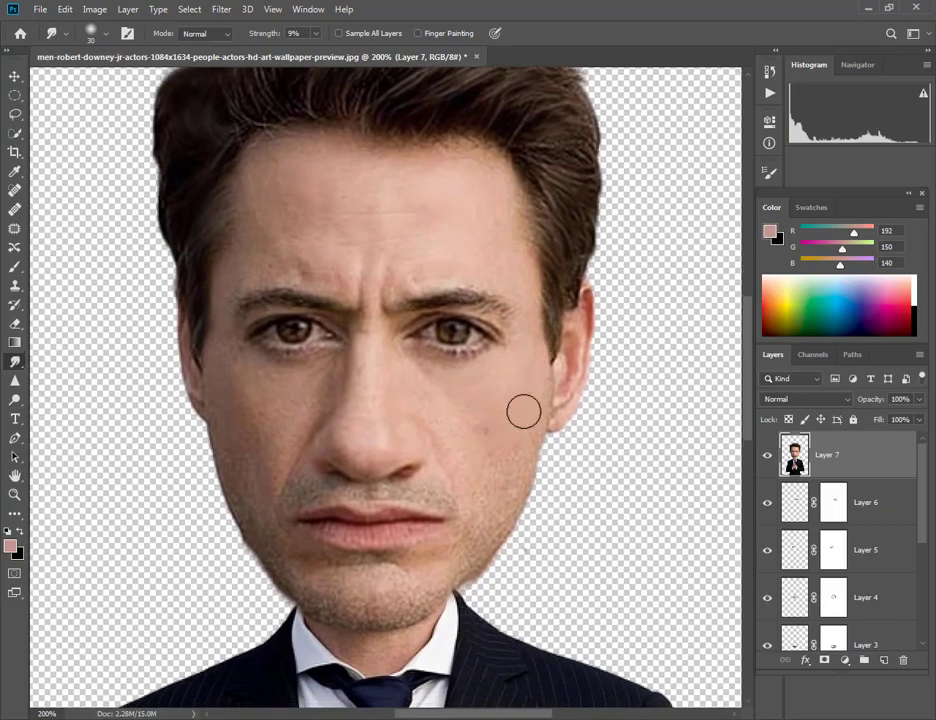
mouse_move(511, 455)
mouse_down()
mouse_move(508, 487)
mouse_move(469, 556)
mouse_up()
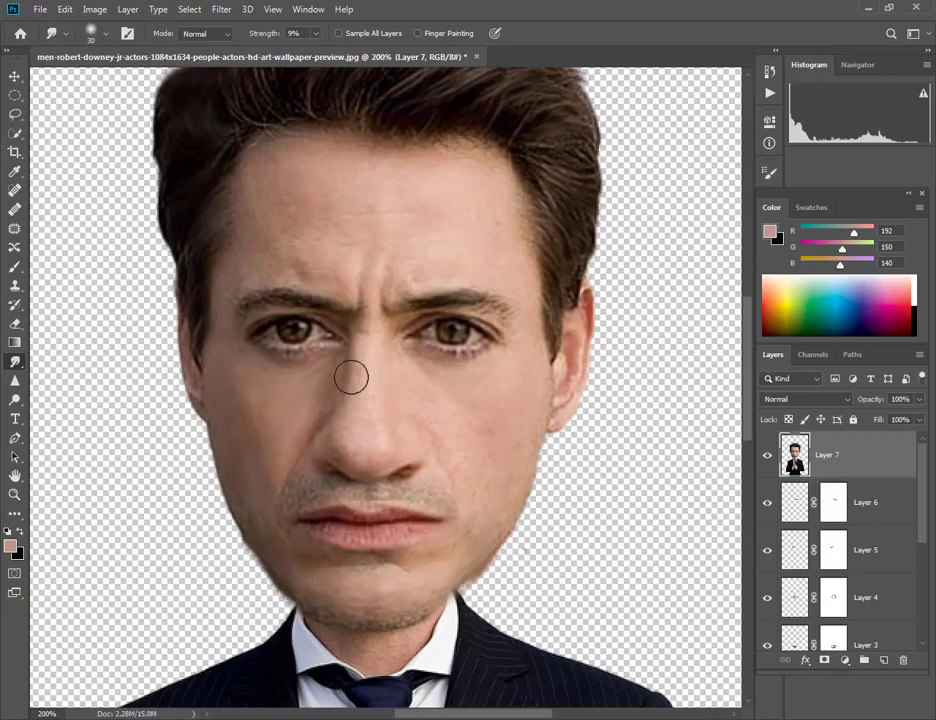
drag(374, 353, 376, 270)
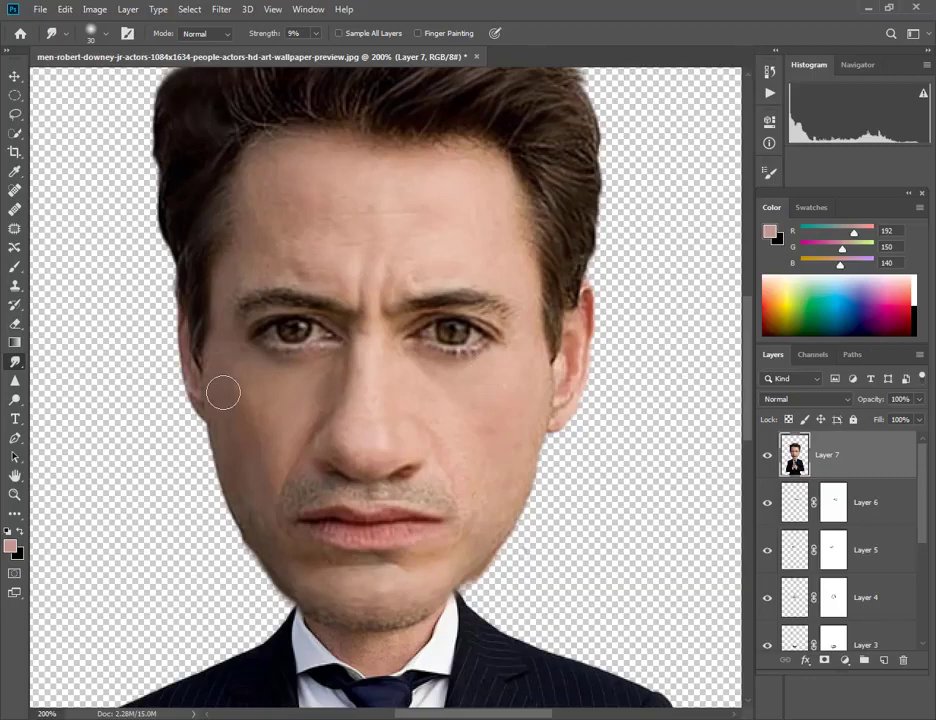
scroll(239, 358, up, 5)
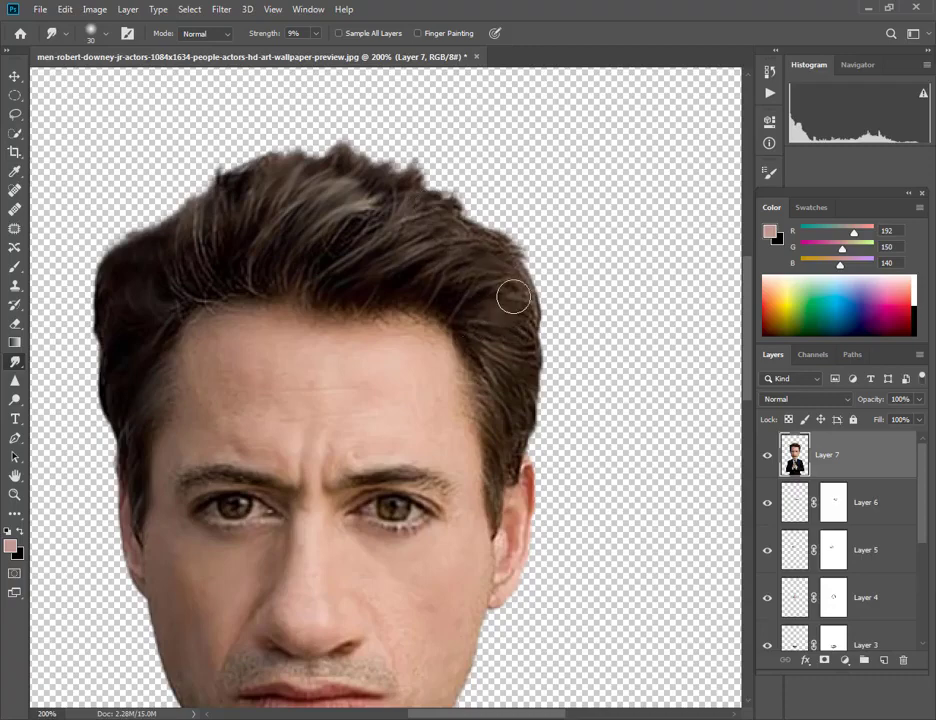
drag(67, 209, 299, 271)
drag(552, 305, 146, 305)
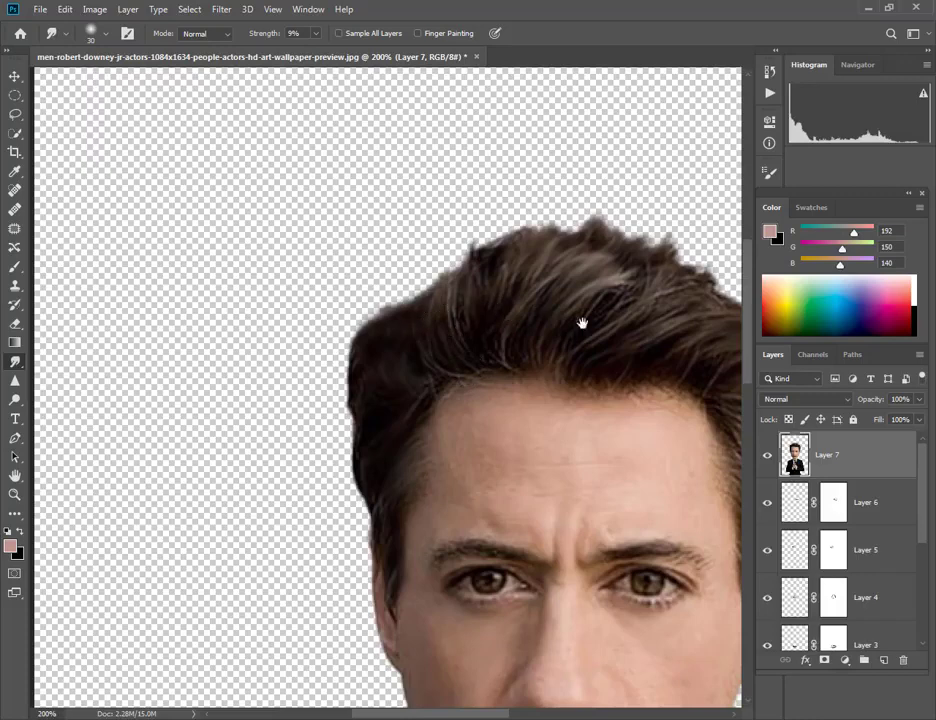
drag(581, 322, 490, 288)
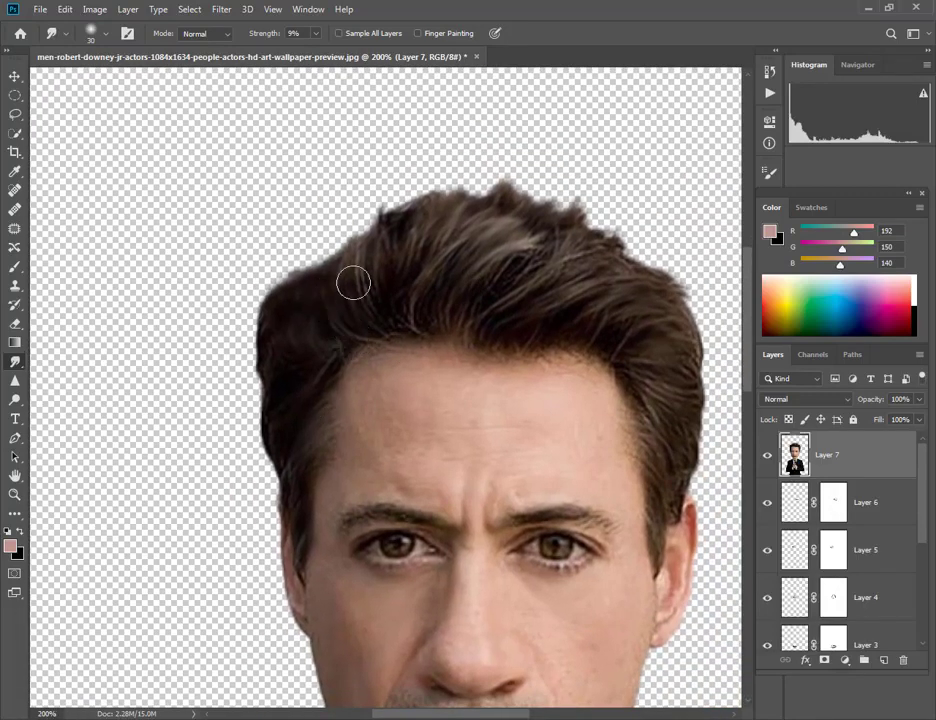
drag(397, 307, 401, 276)
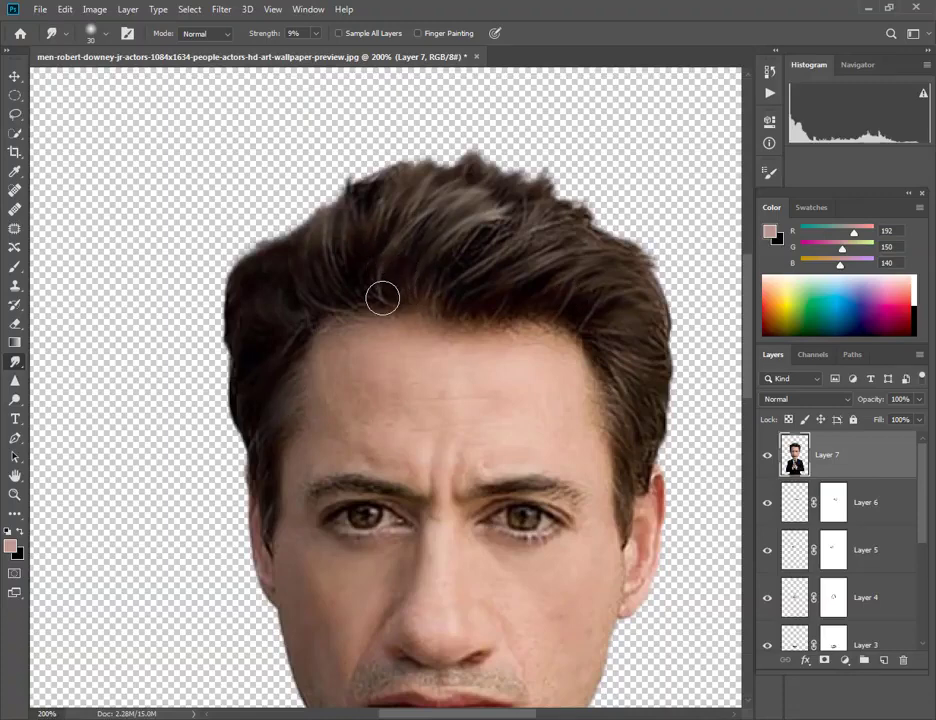
drag(508, 313, 417, 208)
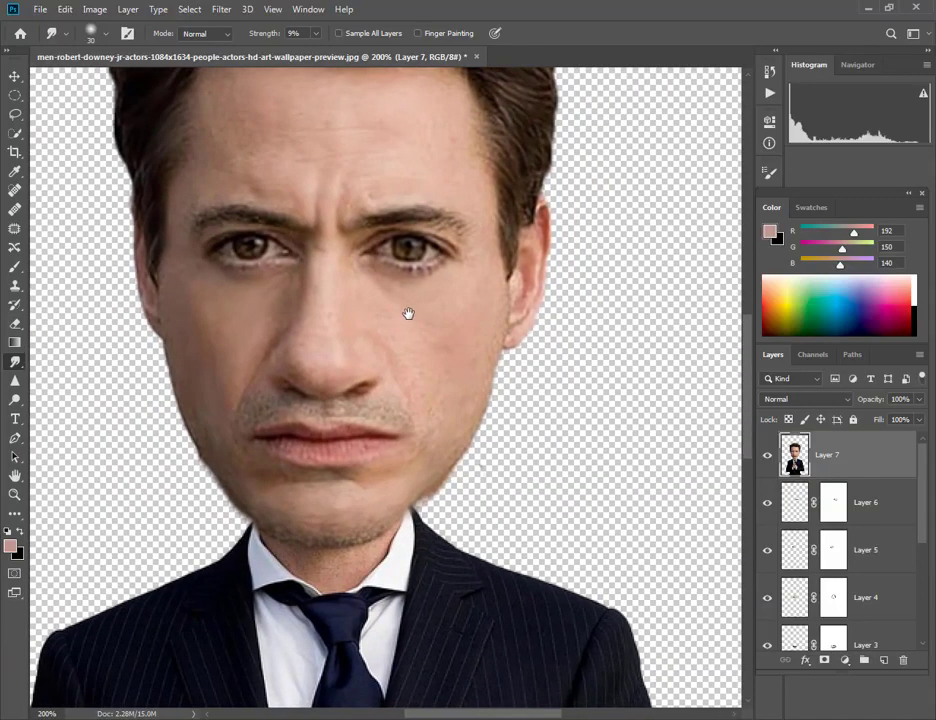
key(ctrl+0)
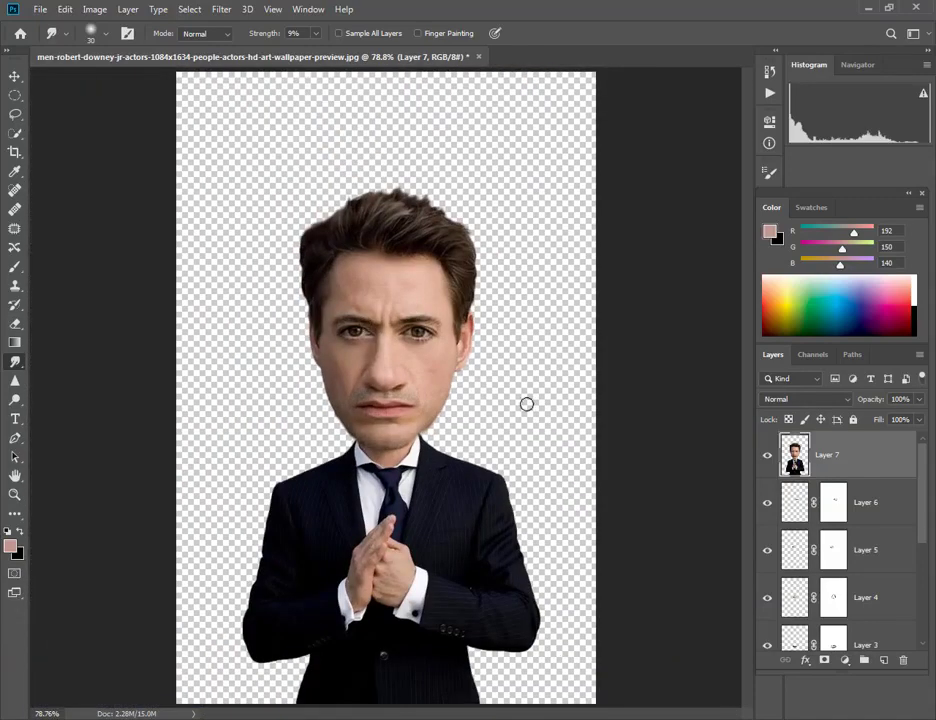
In Liquify, set unlinked eye sizes 79/59 and raise, widen and draw the eyes closer.
click(226, 11)
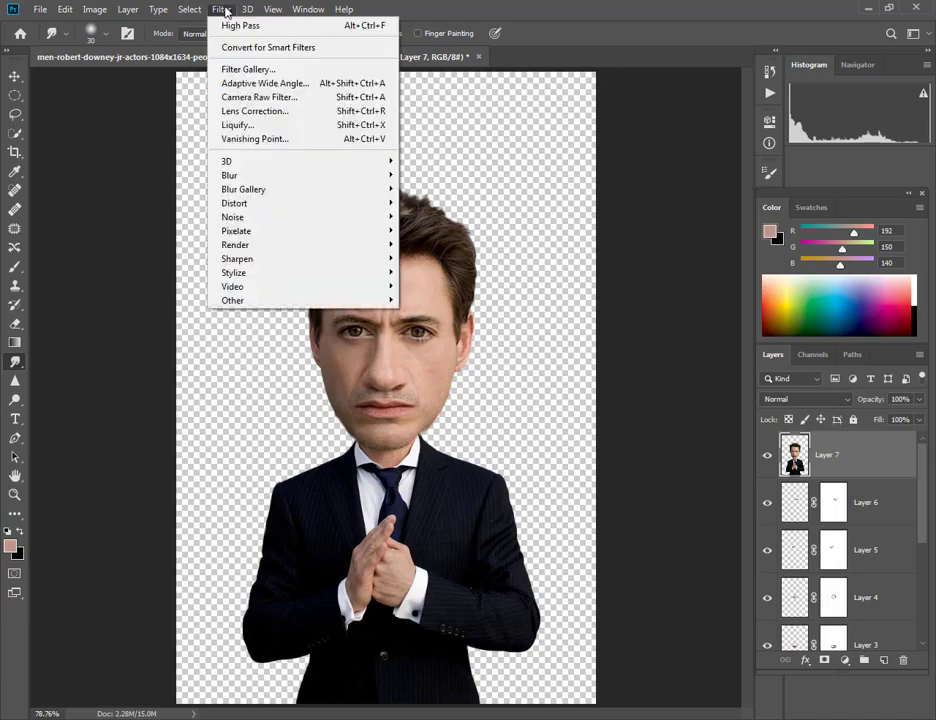
click(258, 127)
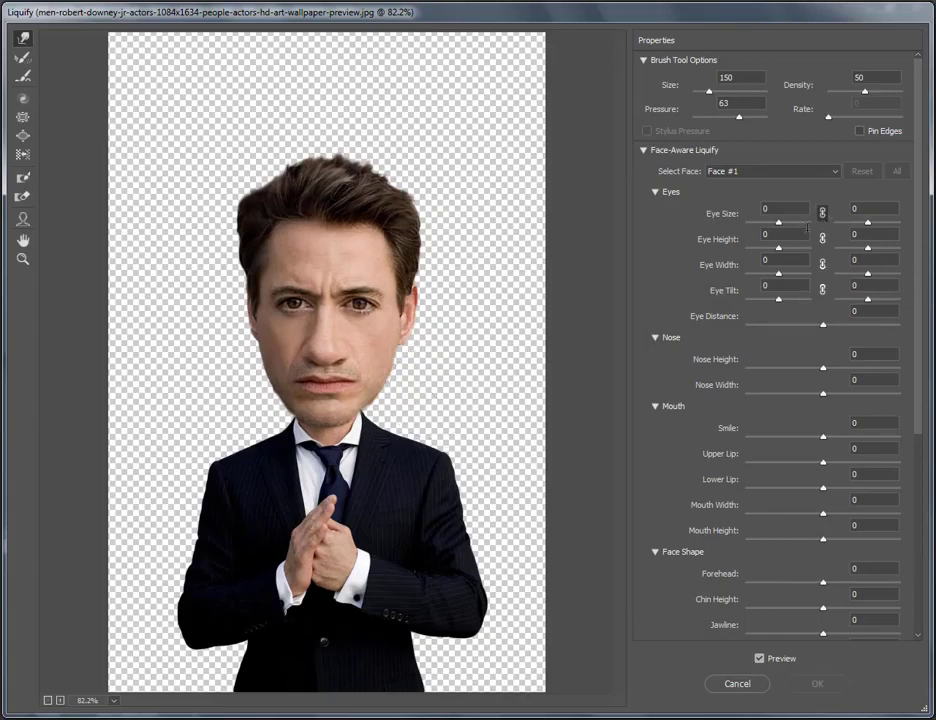
drag(778, 222, 804, 227)
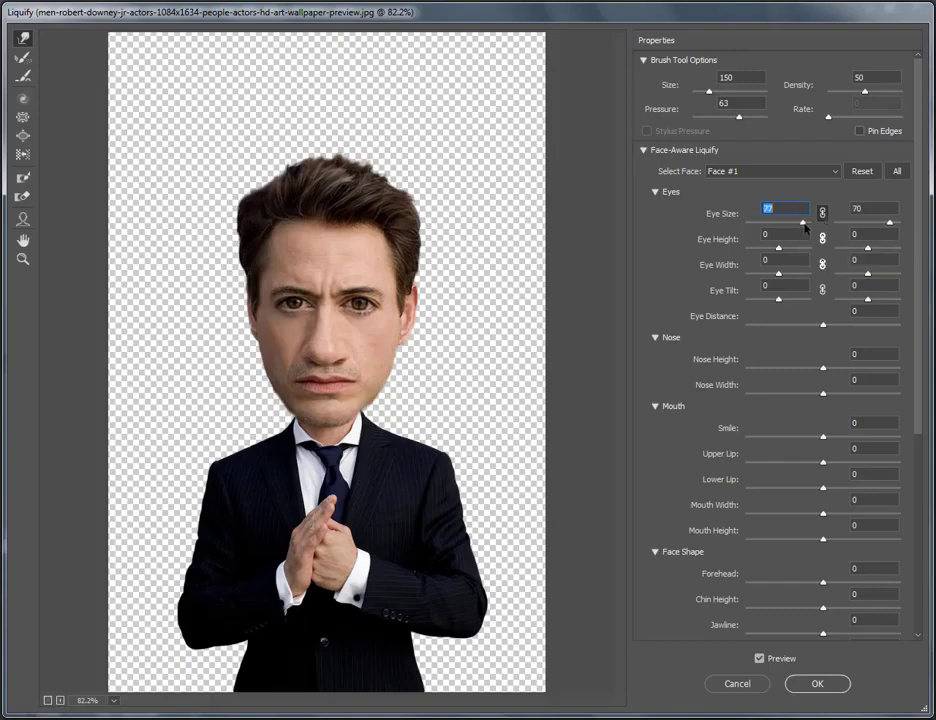
click(822, 213)
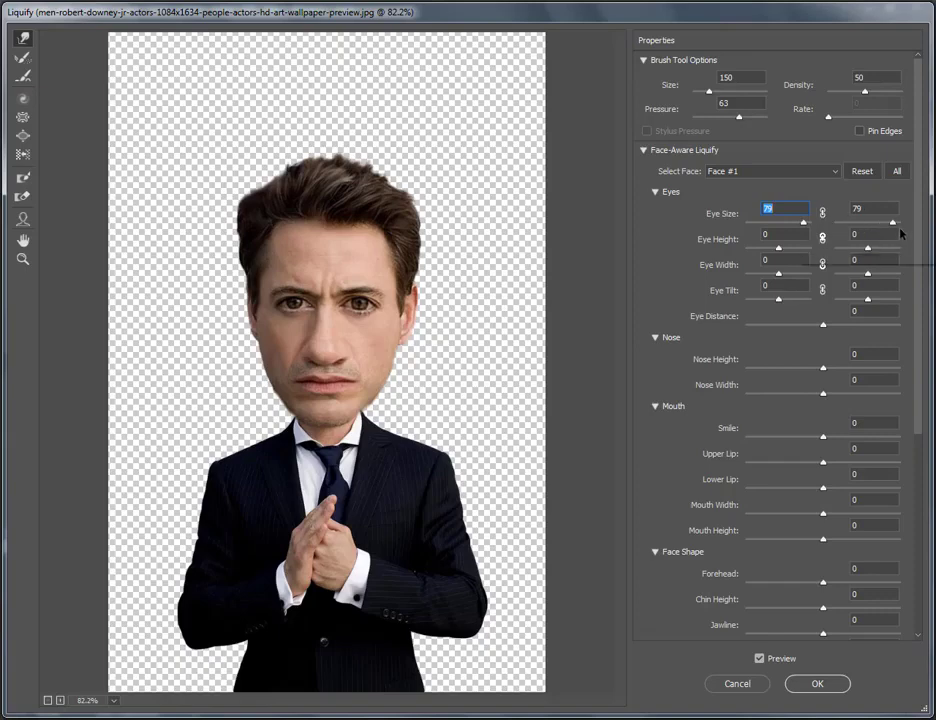
drag(894, 224, 885, 228)
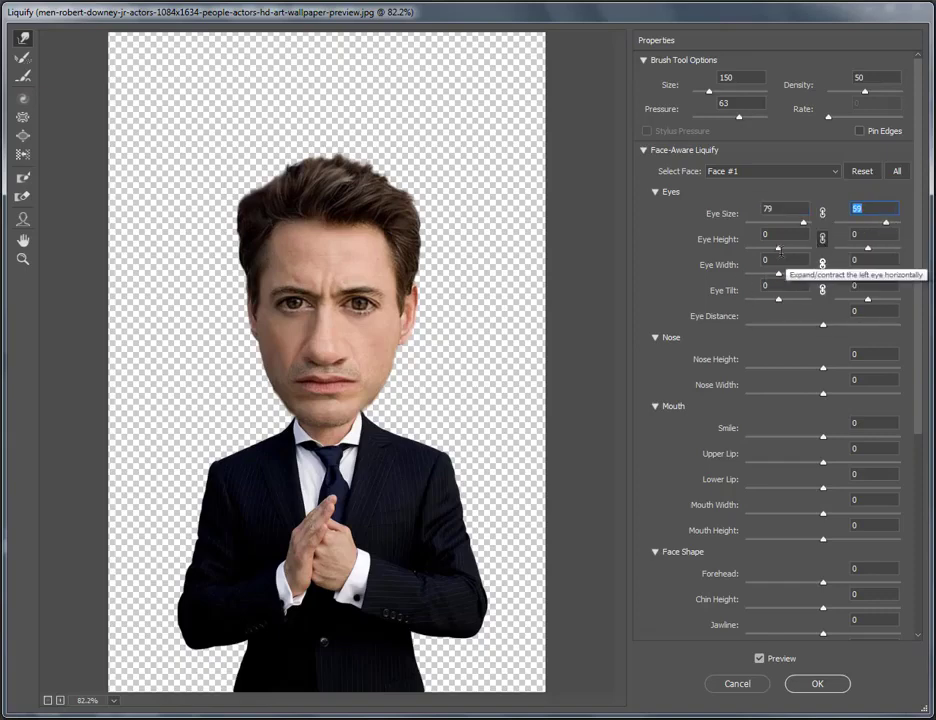
drag(778, 248, 803, 253)
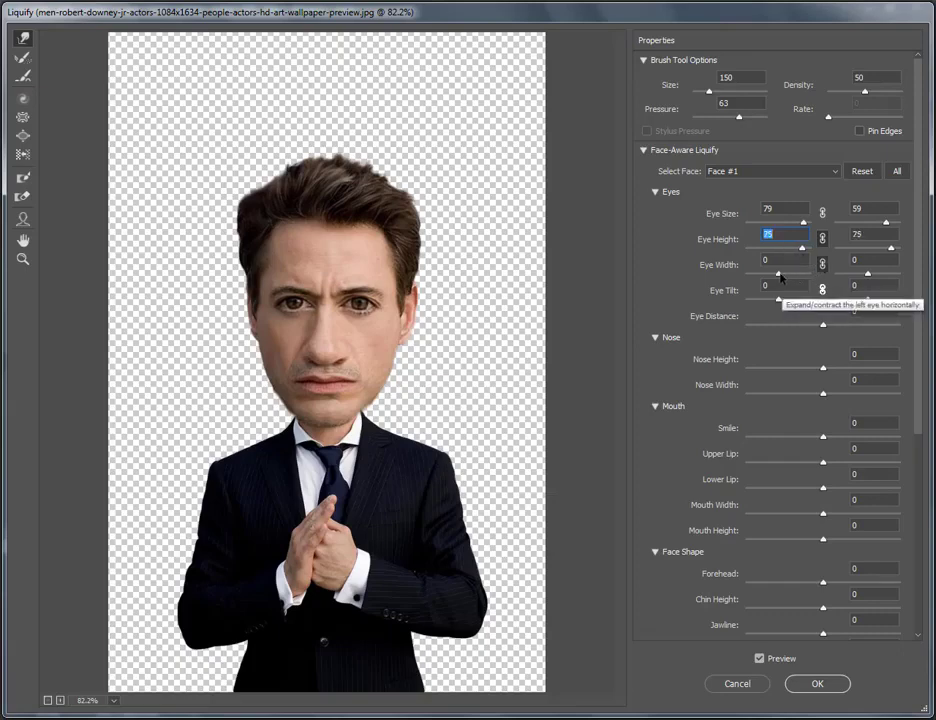
drag(778, 274, 784, 277)
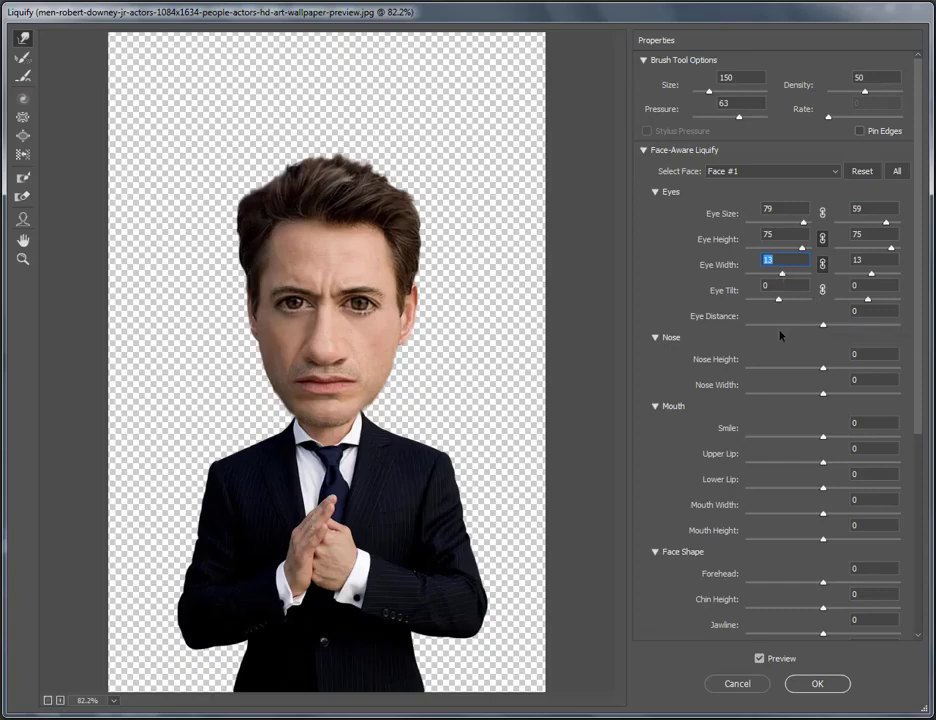
drag(823, 325, 813, 326)
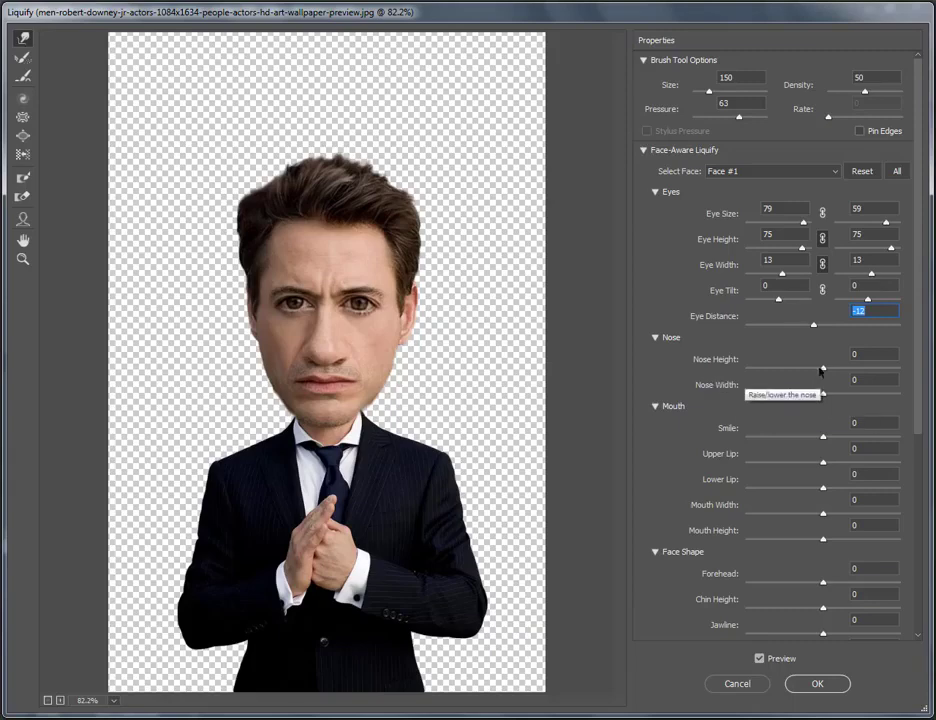
Raise the nose and widen it to 100, add a 31 smile, and set both lips to -100.
mouse_move(822, 370)
mouse_down()
mouse_move(798, 370)
mouse_move(886, 364)
mouse_up()
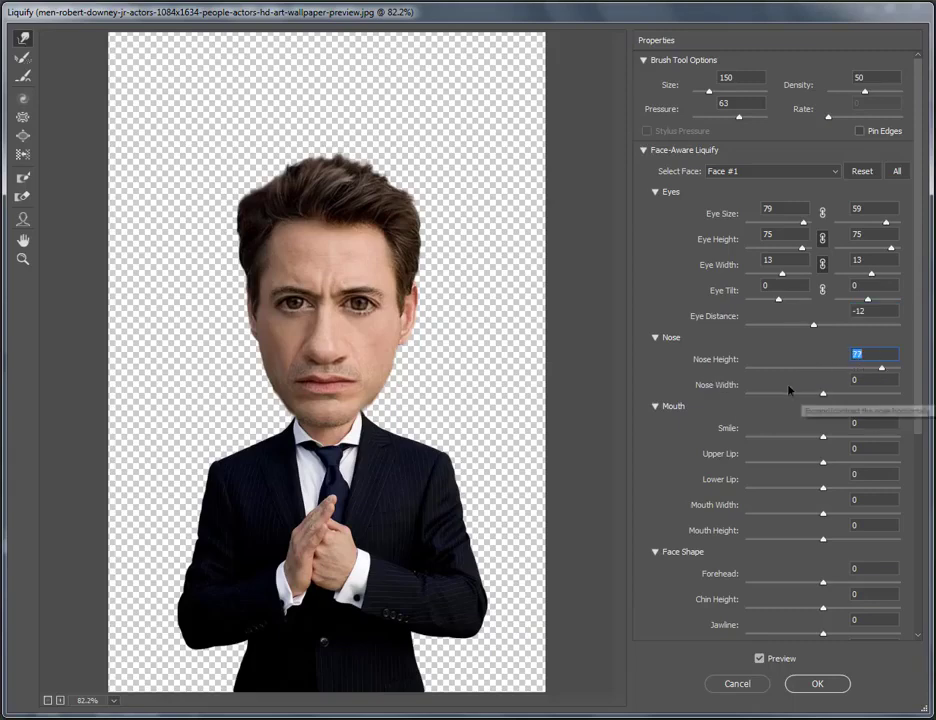
drag(823, 391, 838, 395)
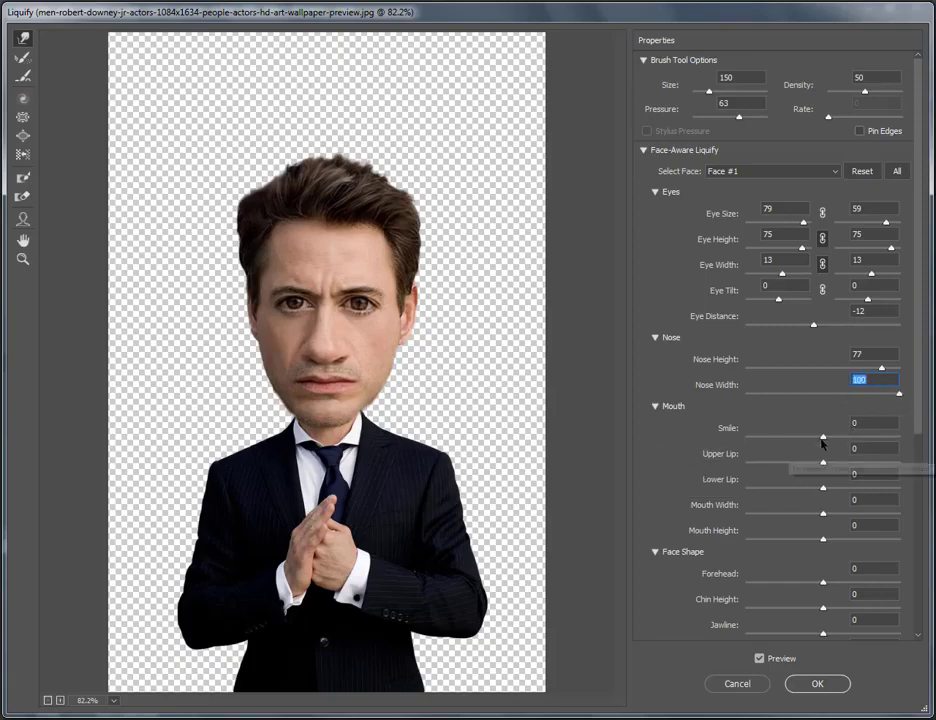
mouse_move(824, 441)
mouse_down()
mouse_move(848, 444)
mouse_move(806, 465)
mouse_move(742, 465)
mouse_up()
mouse_move(823, 489)
mouse_down()
mouse_move(872, 497)
mouse_move(740, 487)
mouse_up()
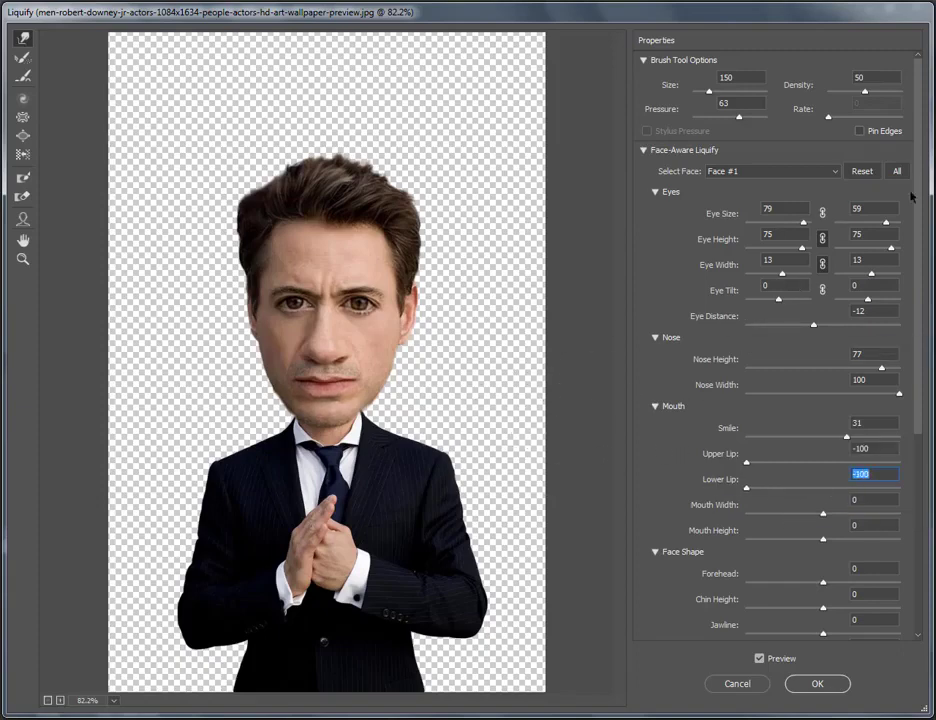
Narrow the mouth, set mouth height 57, face width 98, jawline -100, then apply Liquify.
scroll(913, 355, down, 1)
scroll(913, 355, down, 2)
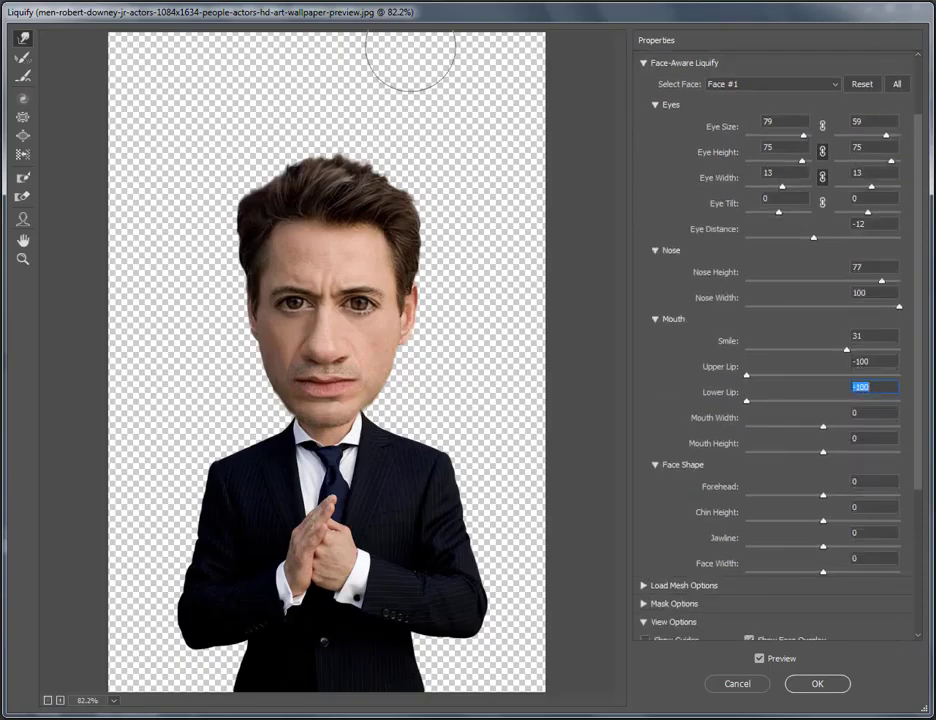
mouse_move(823, 427)
mouse_down()
mouse_move(797, 430)
mouse_move(832, 452)
mouse_move(882, 461)
mouse_move(874, 463)
mouse_up()
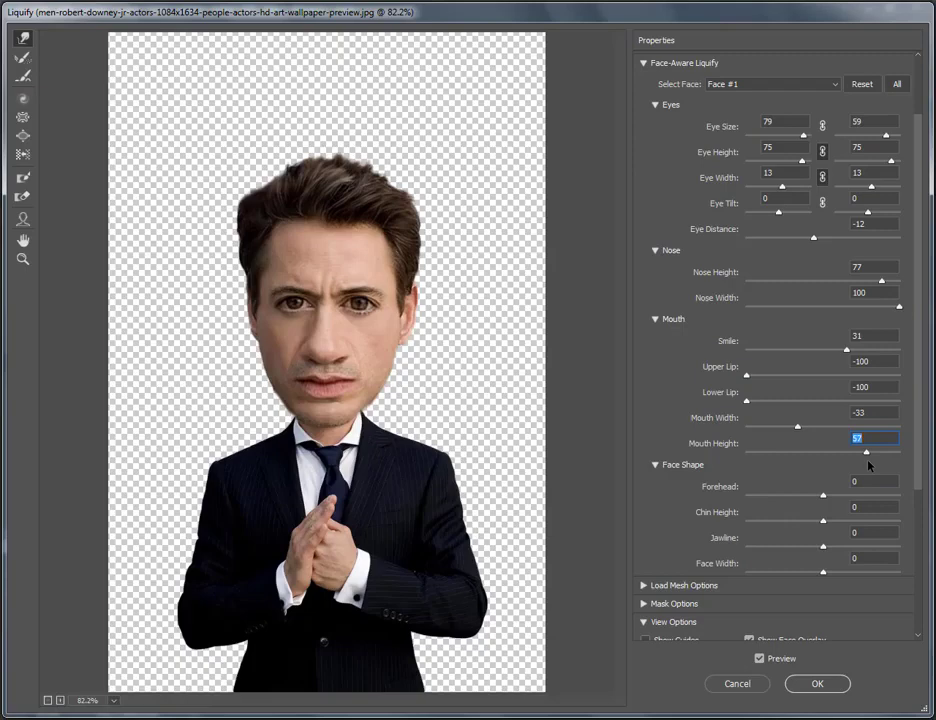
mouse_move(797, 427)
mouse_down()
mouse_move(820, 428)
mouse_move(801, 429)
mouse_up()
scroll(916, 343, down, 5)
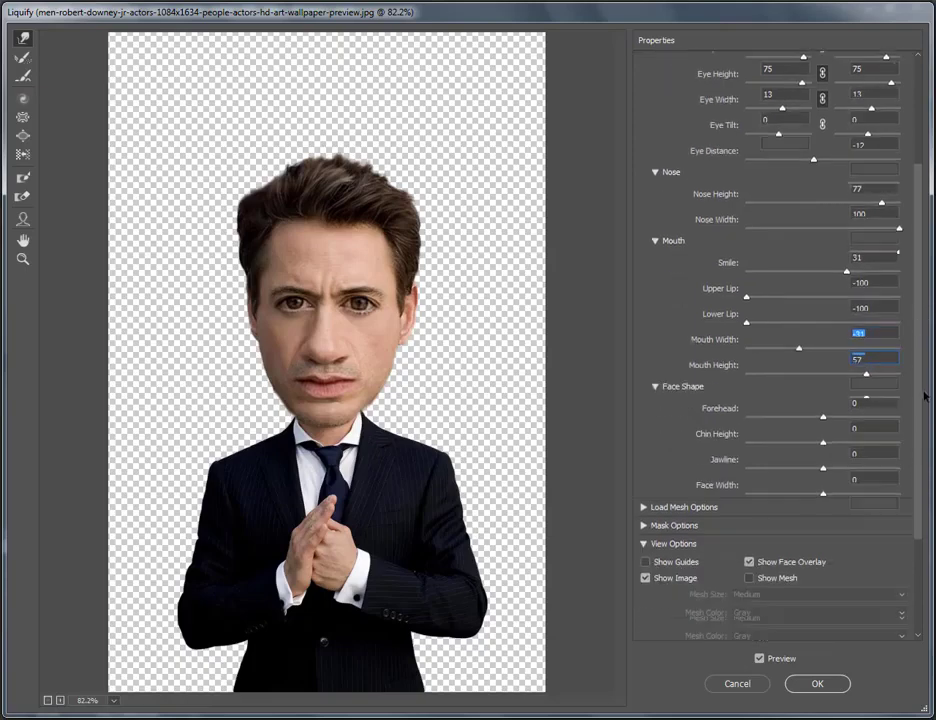
mouse_move(823, 396)
mouse_down()
mouse_move(863, 404)
mouse_move(742, 432)
mouse_move(788, 422)
mouse_move(790, 449)
mouse_move(751, 453)
mouse_up()
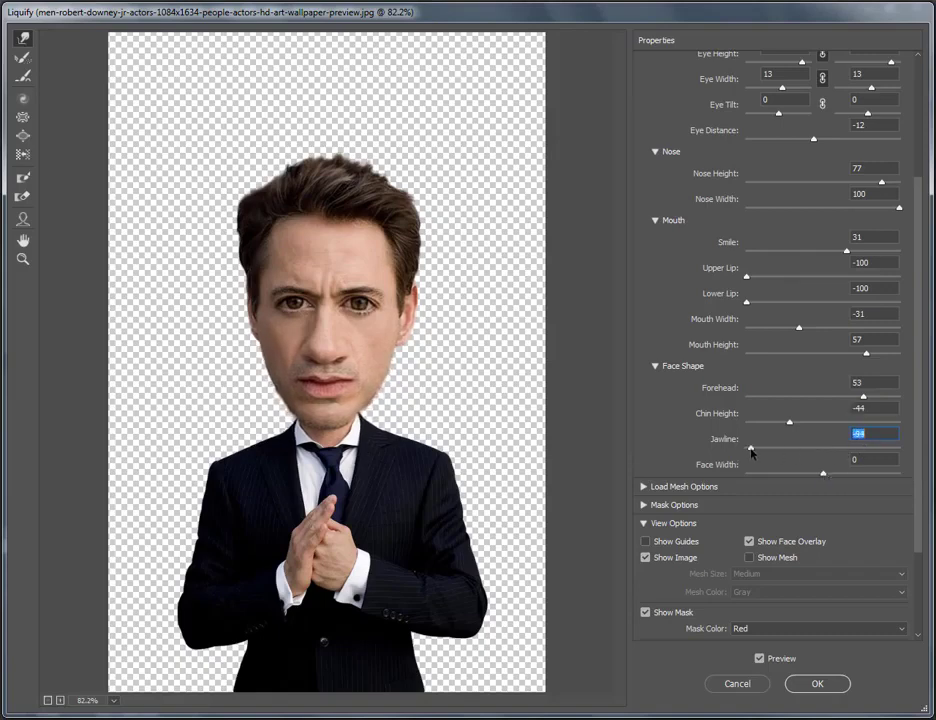
drag(823, 474, 902, 486)
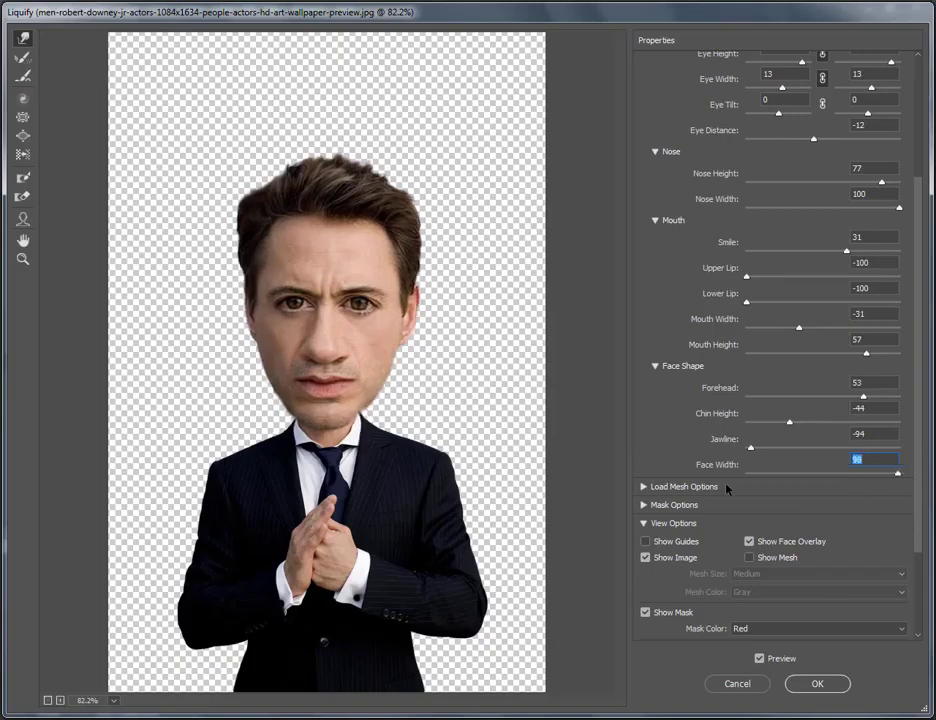
drag(749, 447, 744, 450)
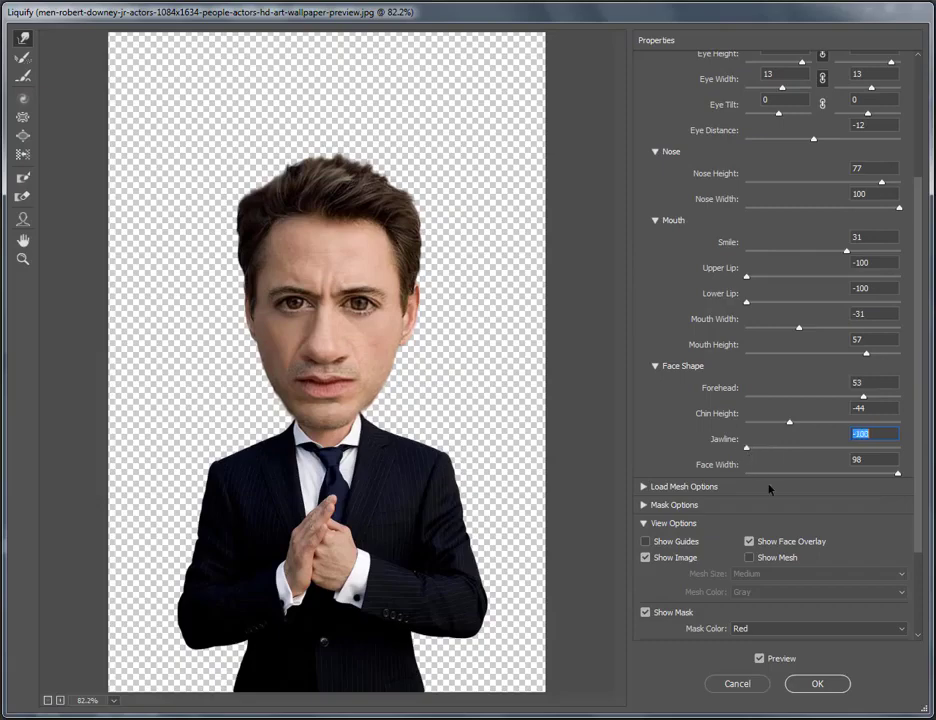
click(817, 683)
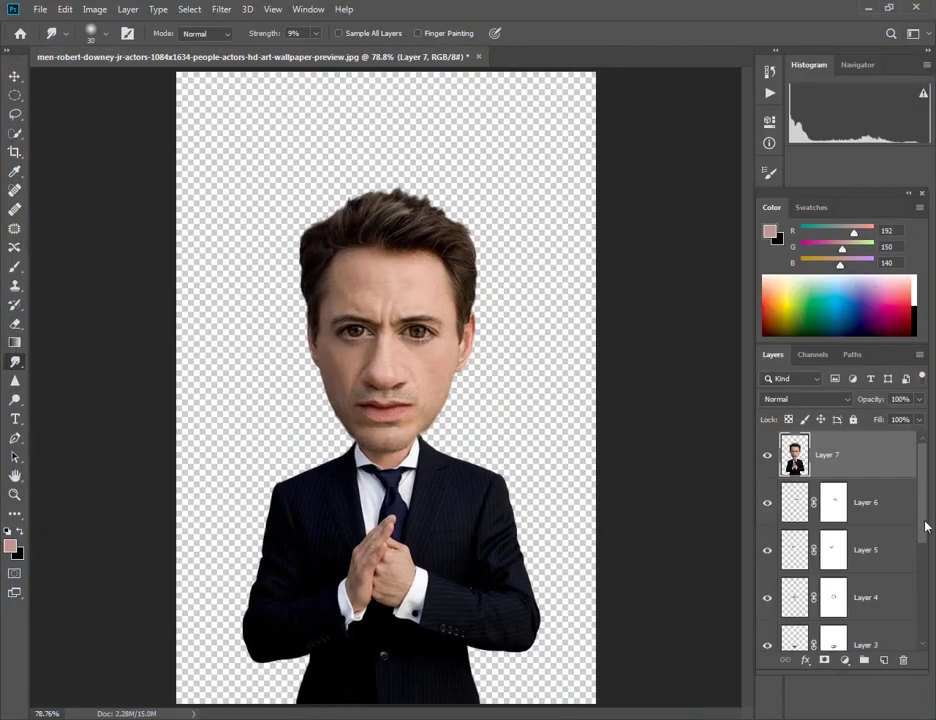
Resample the image to 2000 px wide (3014 px tall) in Image Size, then zoom out.
mouse_move(925, 495)
mouse_down()
mouse_move(925, 582)
mouse_move(926, 455)
mouse_up()
key(ctrl+plus)
key(ctrl+plus)
key(ctrl+minus)
key(ctrl+minus)
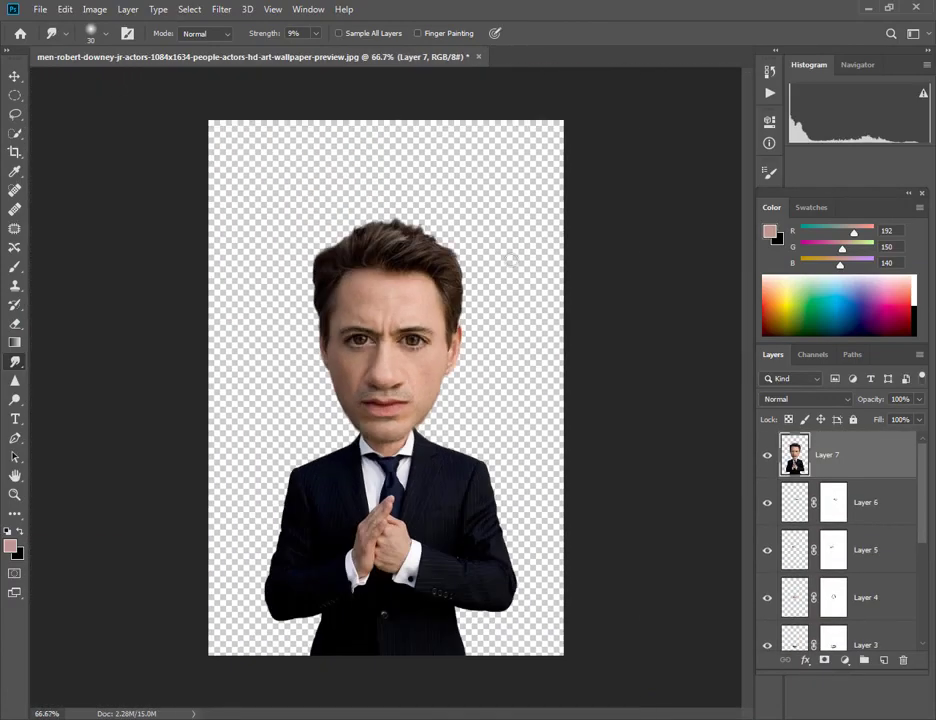
key(ctrl+plus)
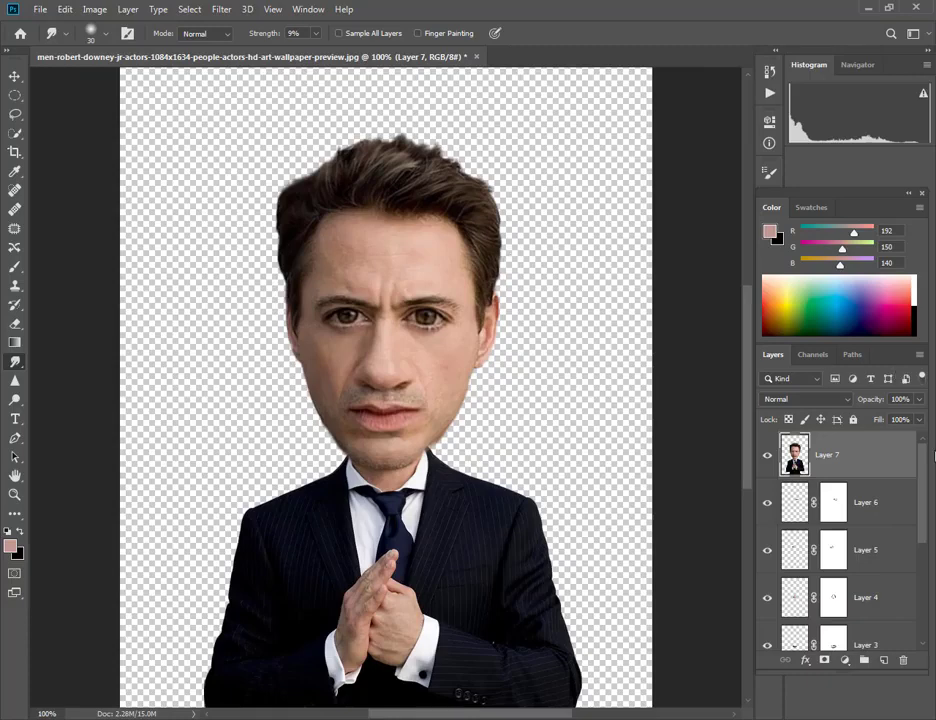
click(95, 10)
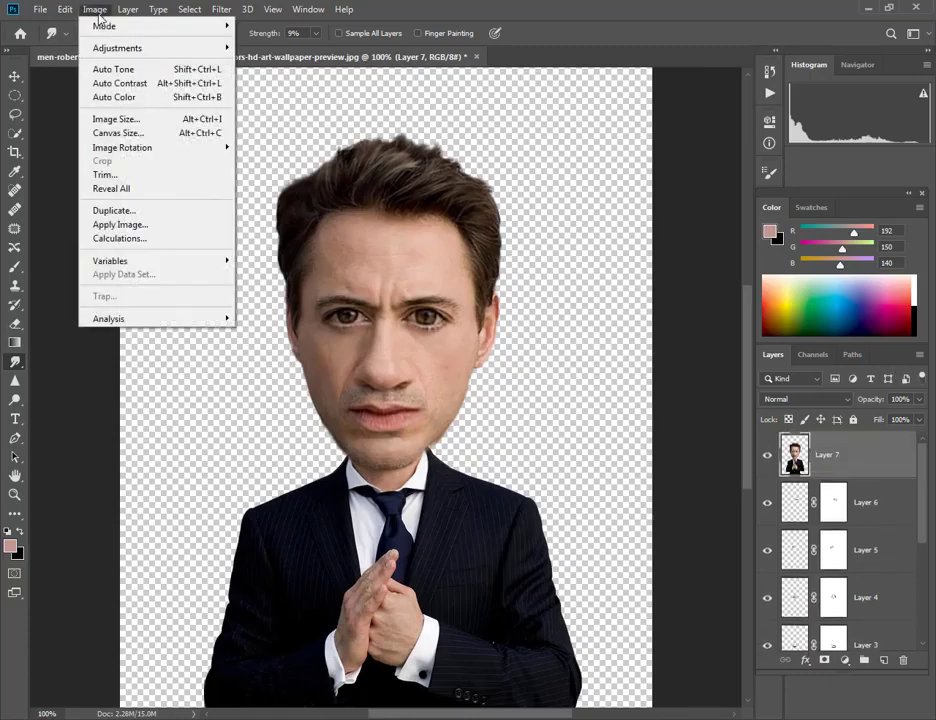
click(118, 124)
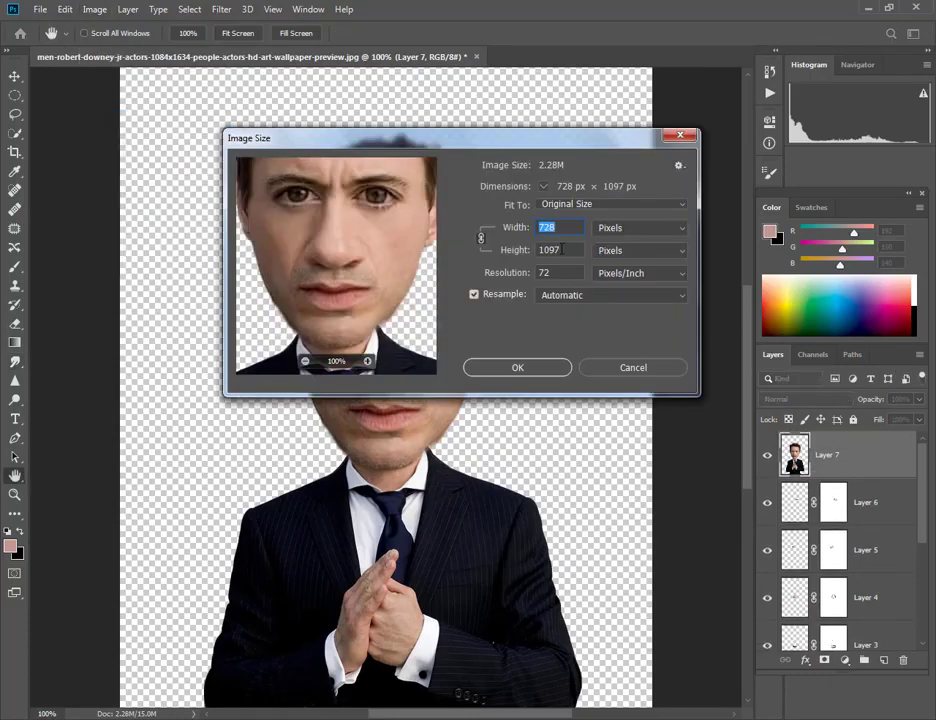
text(2000)
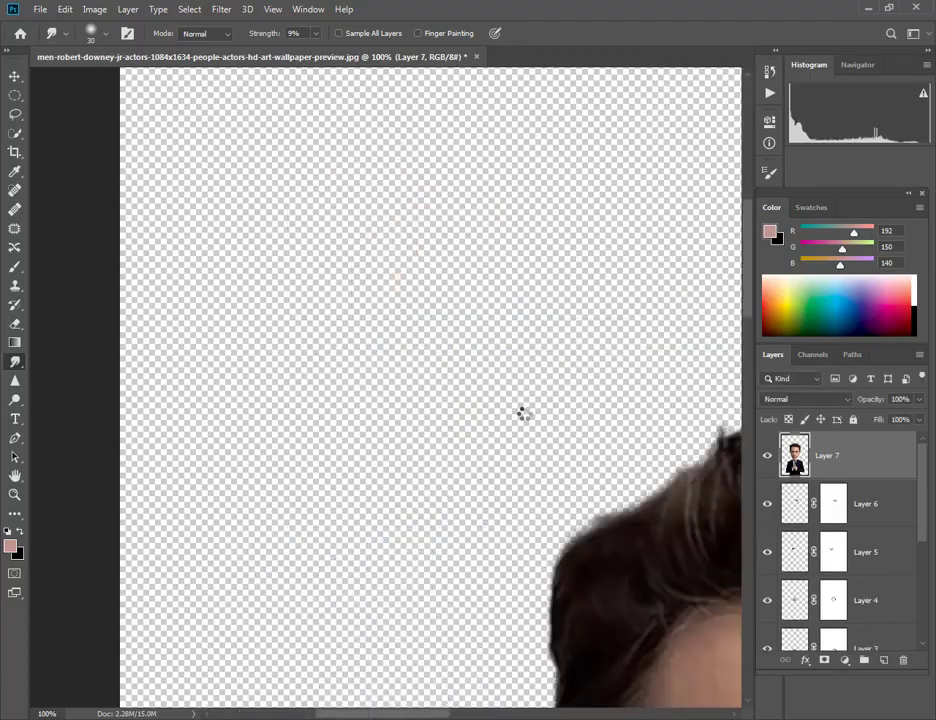
key(ctrl+minus)
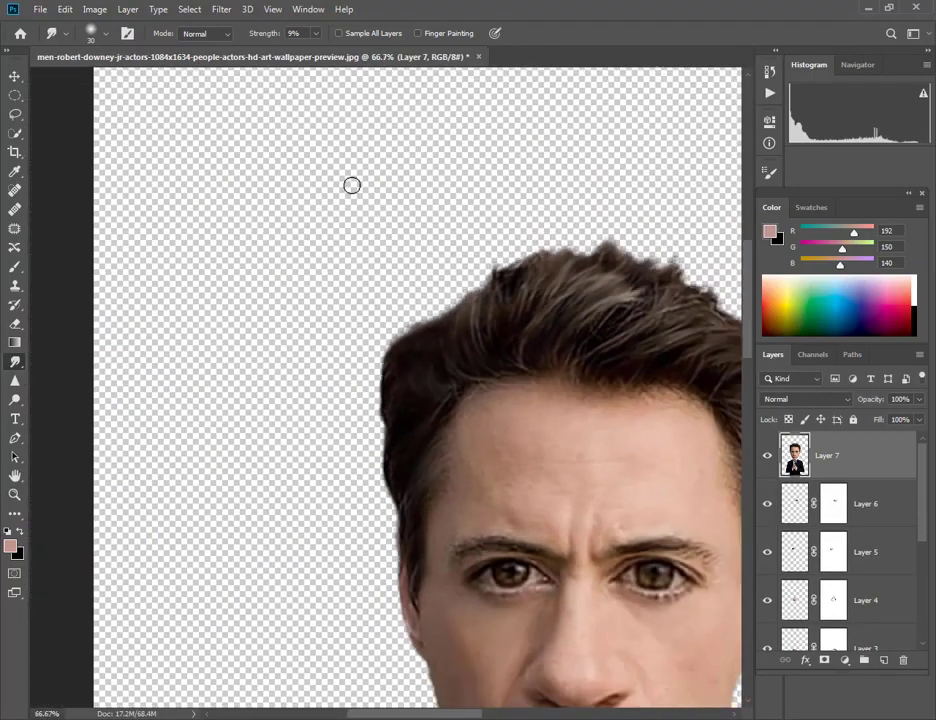
key(ctrl+minus)
key(ctrl+minus)
key(ctrl+minus)
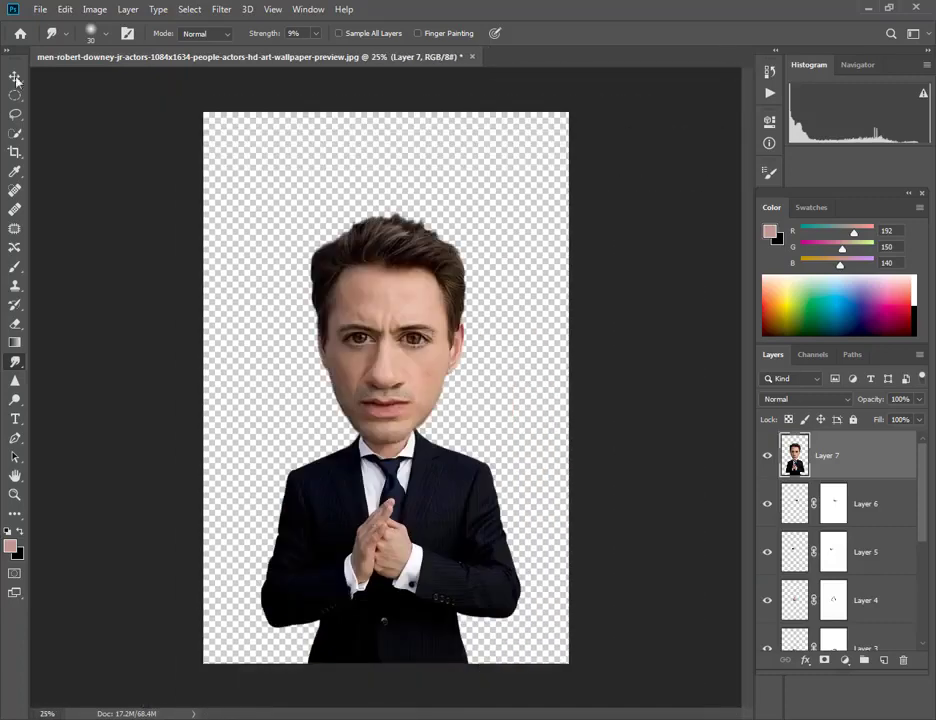
Open the Filter Gallery on Layer 7 with the whole face framed in the preview.
click(216, 10)
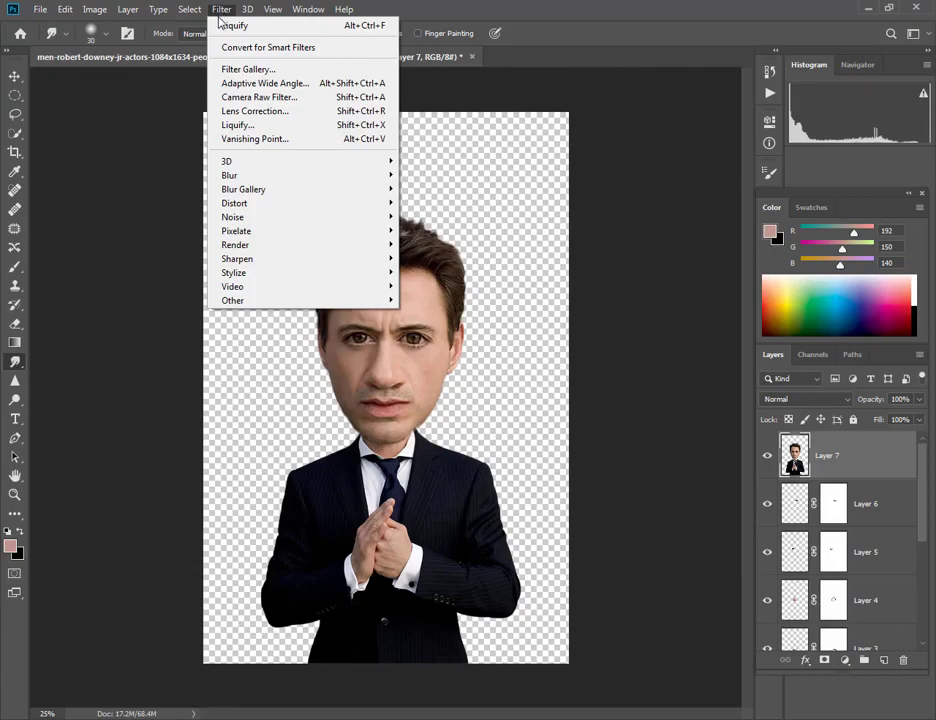
click(249, 69)
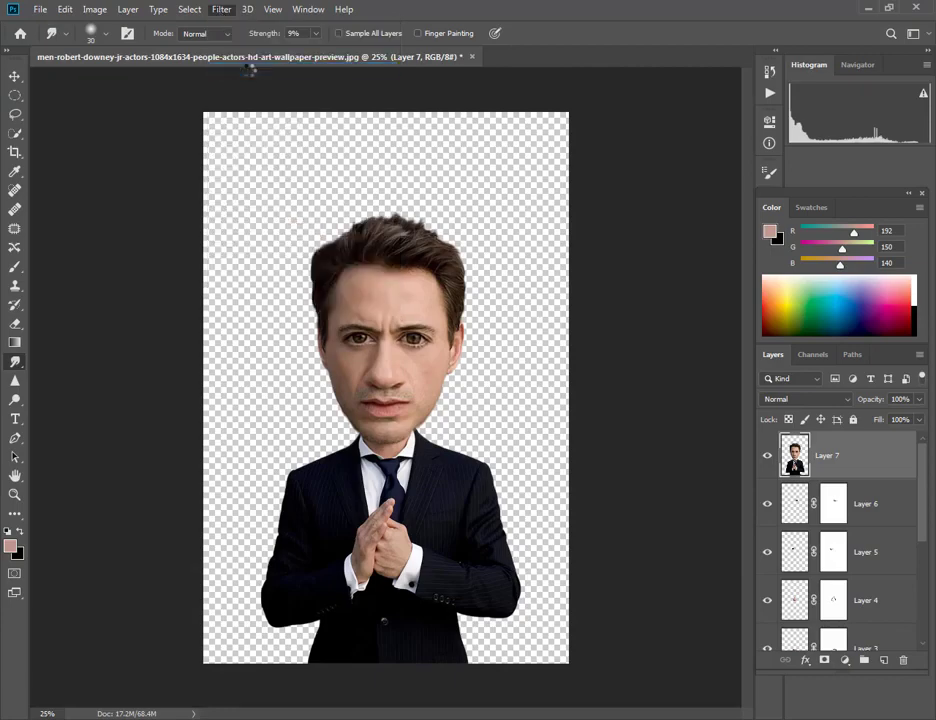
drag(407, 391, 157, 161)
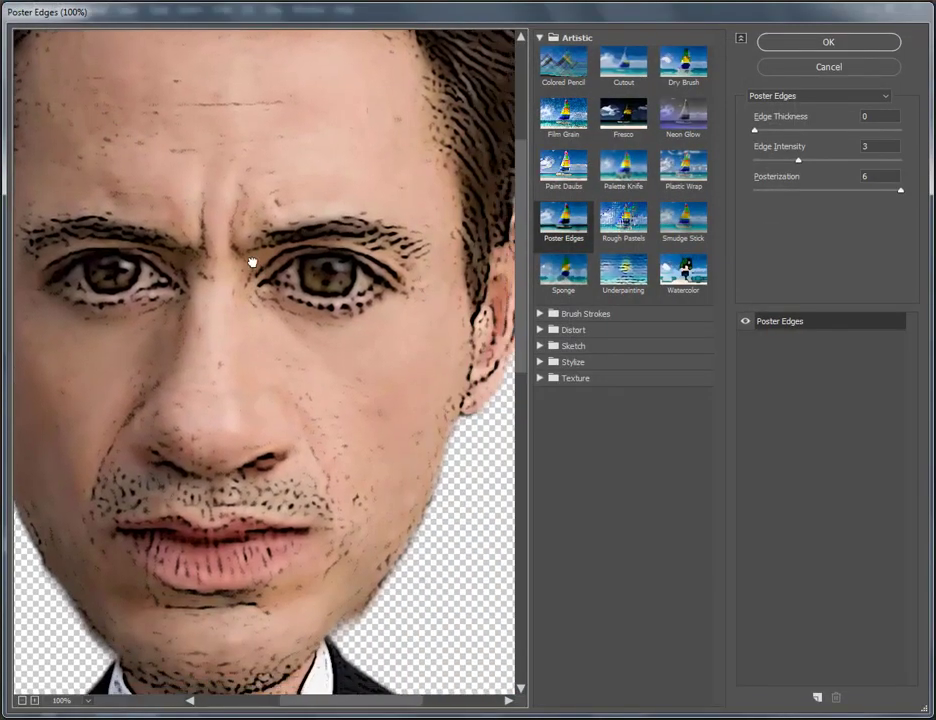
drag(252, 263, 247, 256)
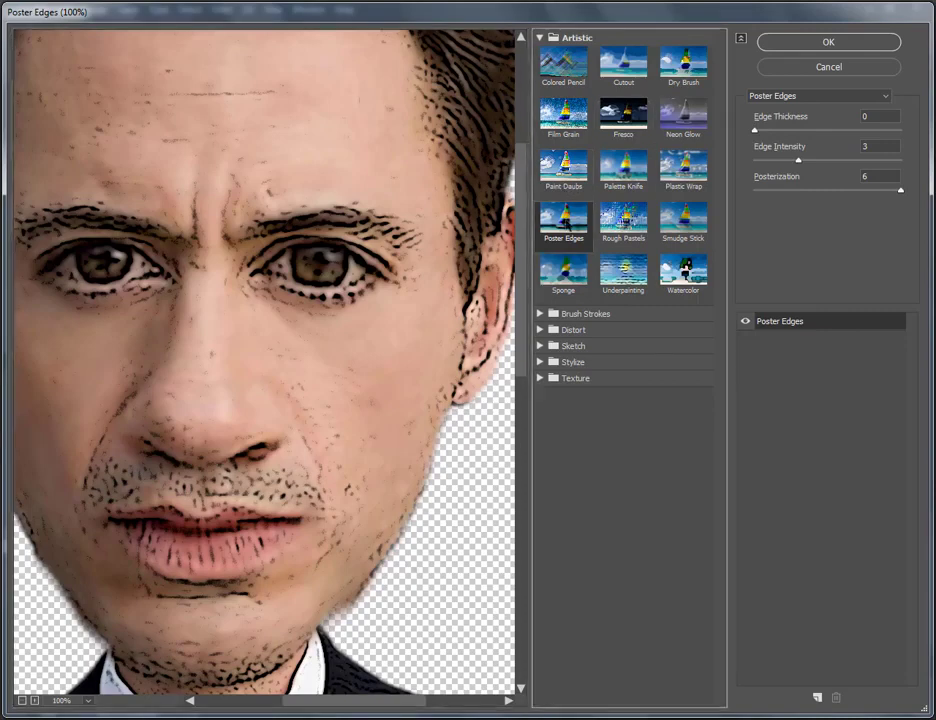
Apply Poster Edges with Edge Thickness 0, Edge Intensity 0 and Posterization 3.
click(875, 116)
key(Tab)
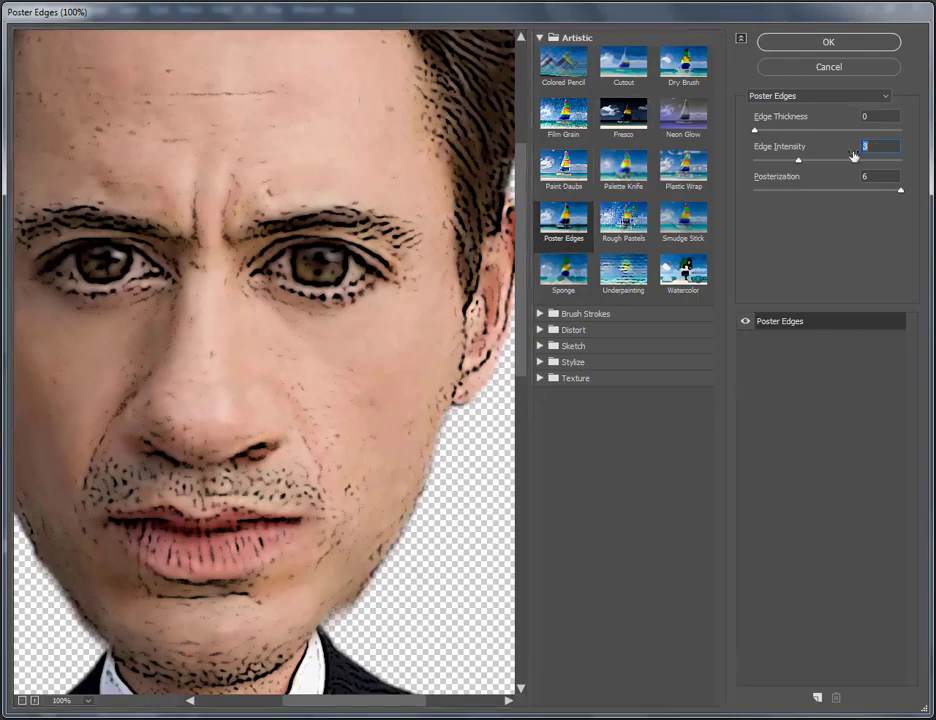
text(0)
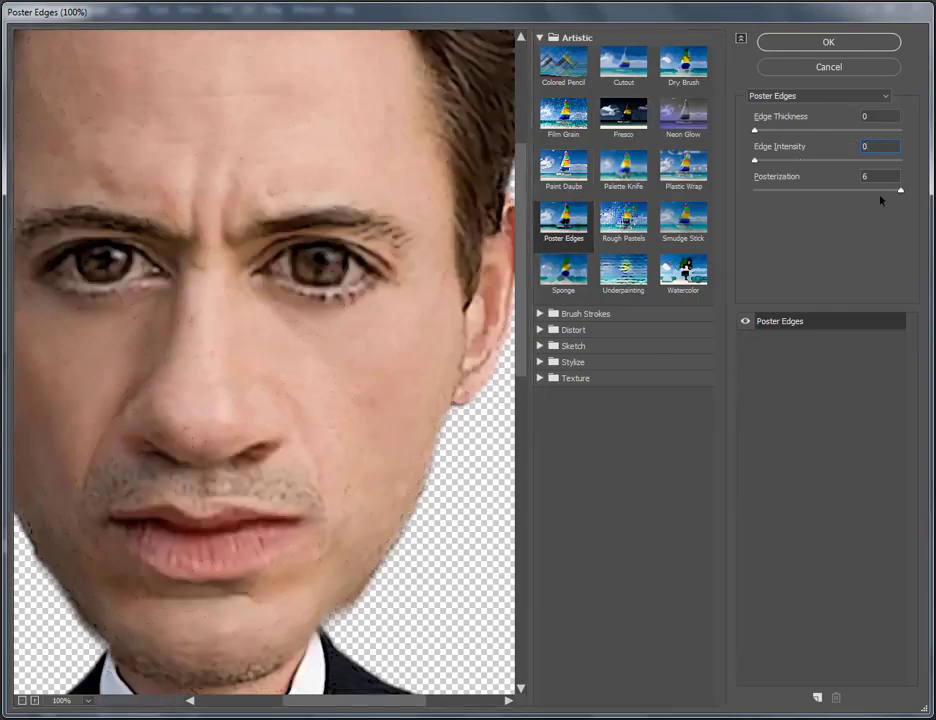
key(Tab)
text(2)
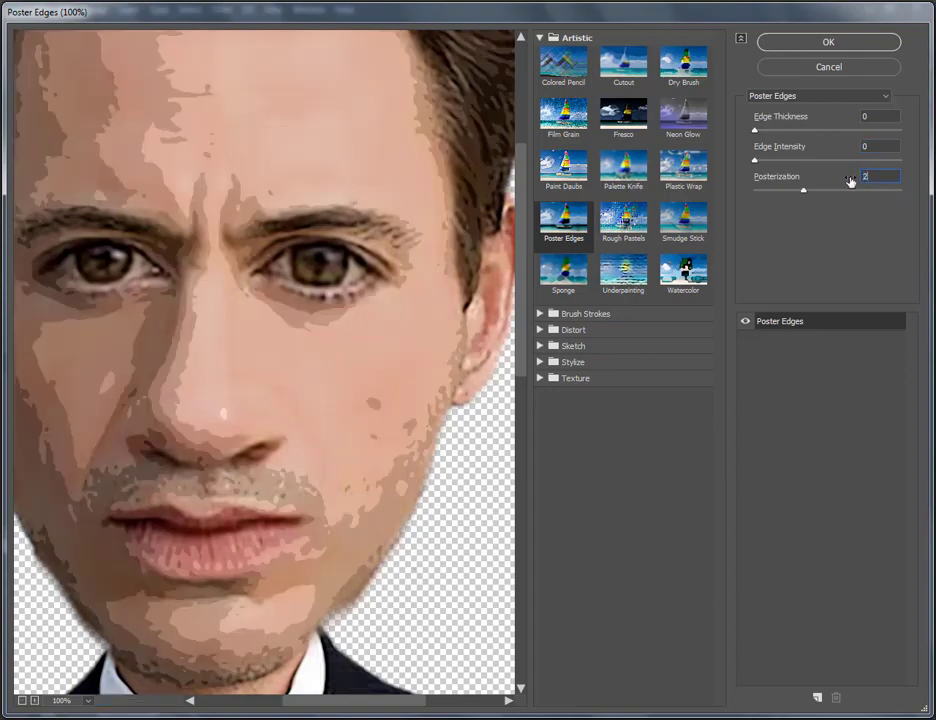
key(ctrl+minus)
key(ctrl+minus)
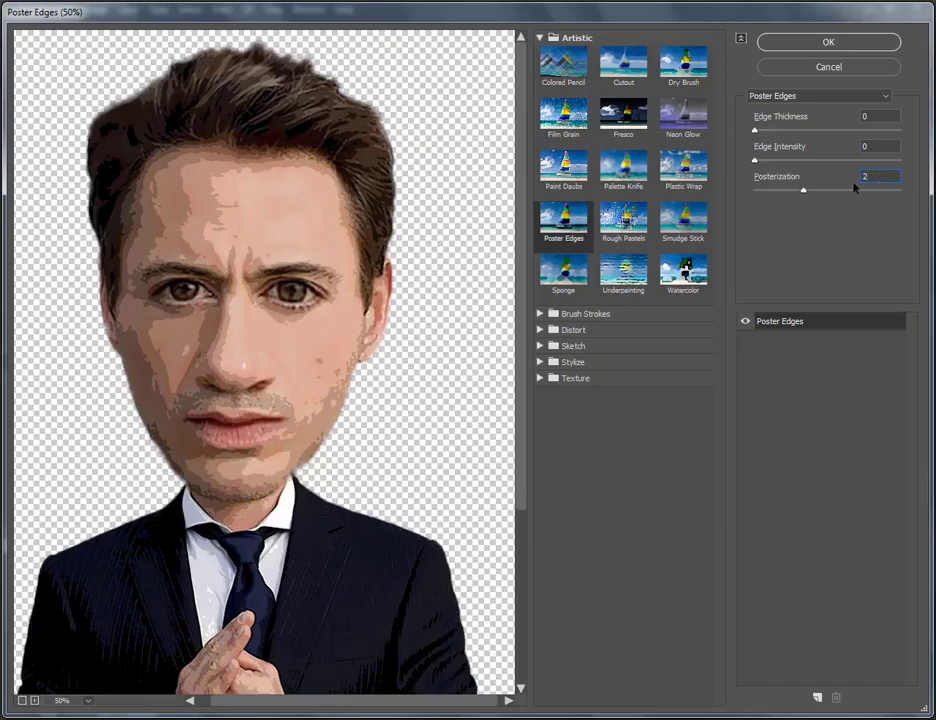
key(Up)
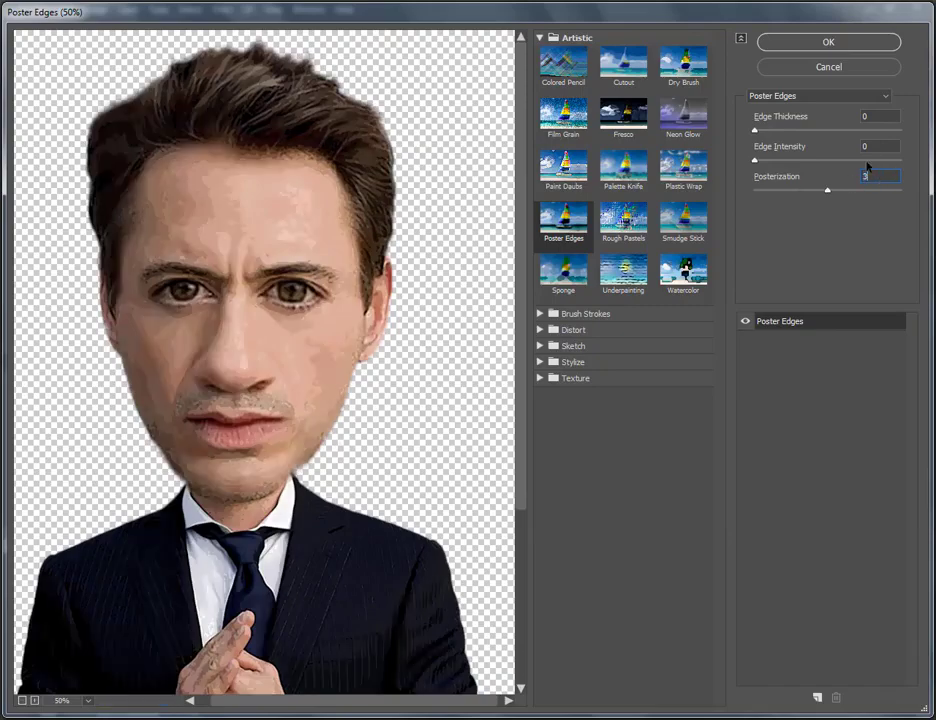
click(839, 43)
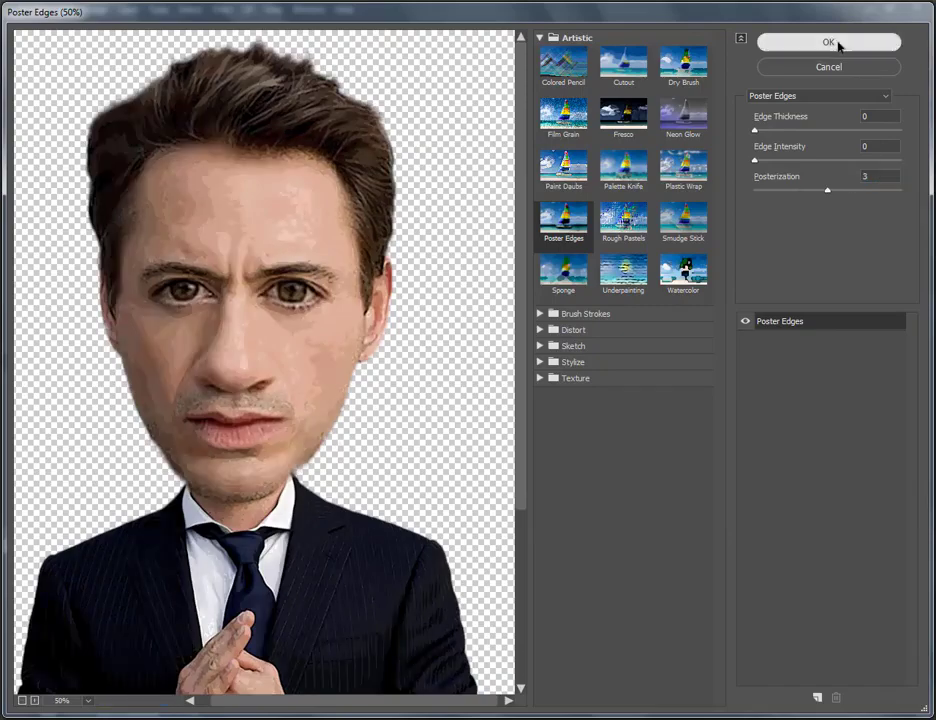
Duplicate Layer 7 twice, hide Layer 7 copy and Layer 7 copy 2, and reselect Layer 7.
scroll(915, 470, up, 1)
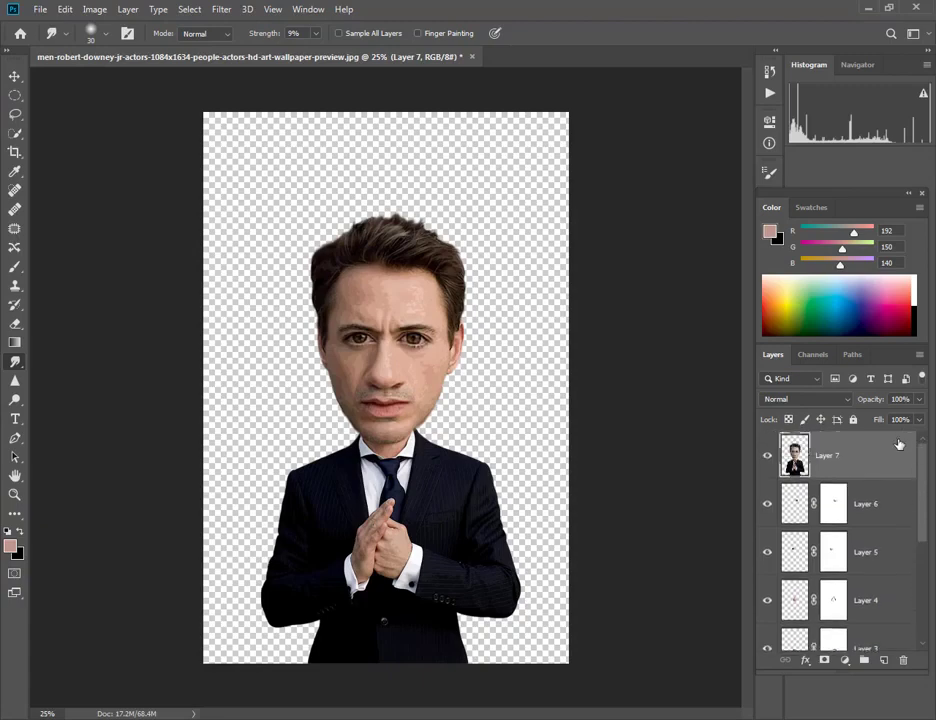
key(ctrl+j)
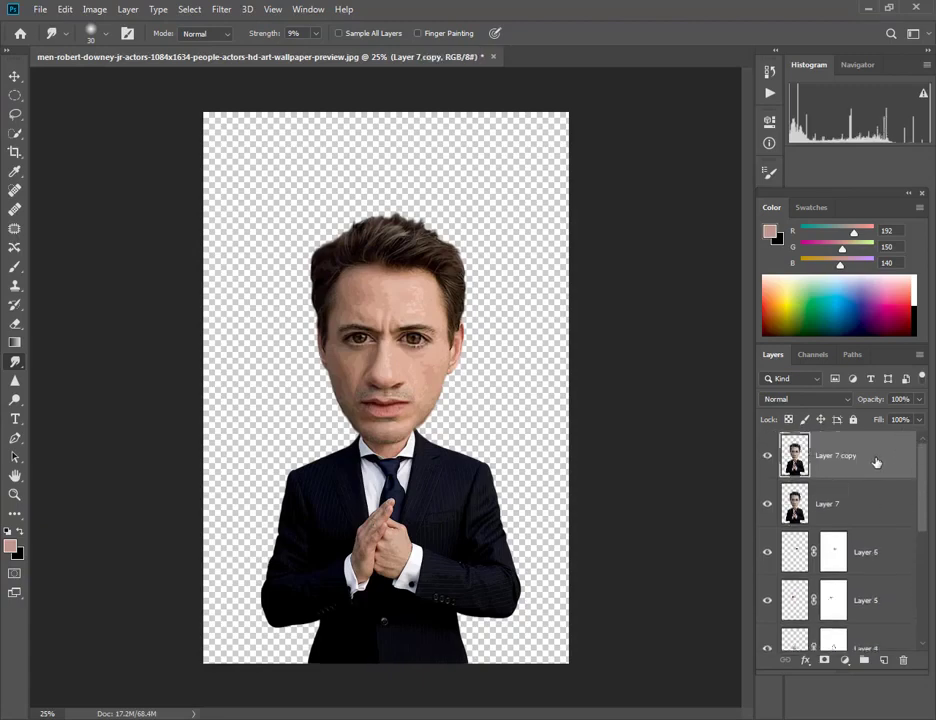
key(ctrl+j)
click(768, 464)
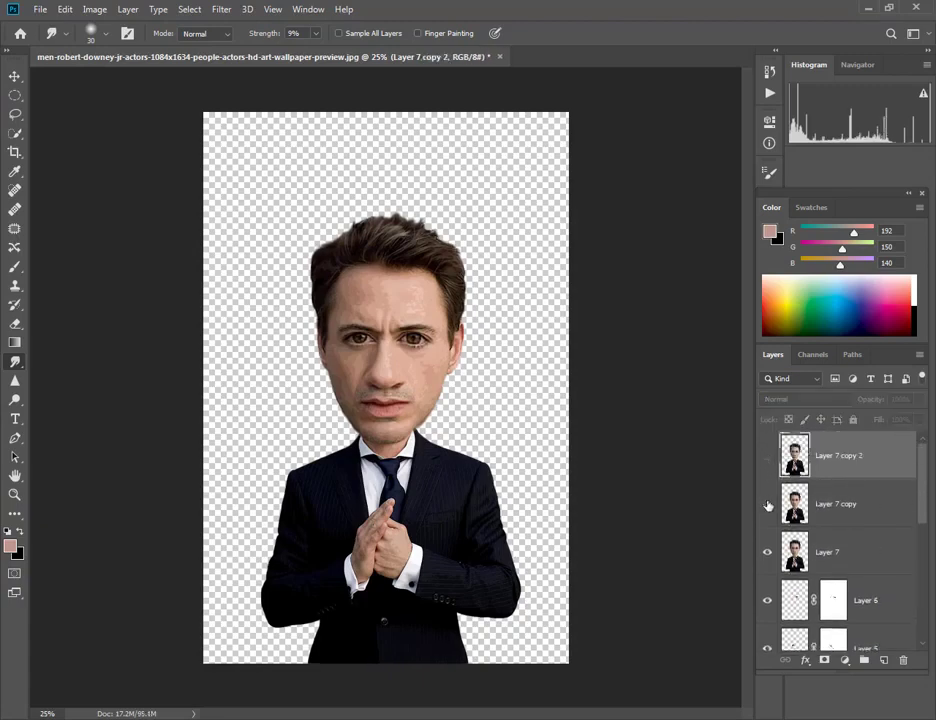
click(767, 504)
click(840, 550)
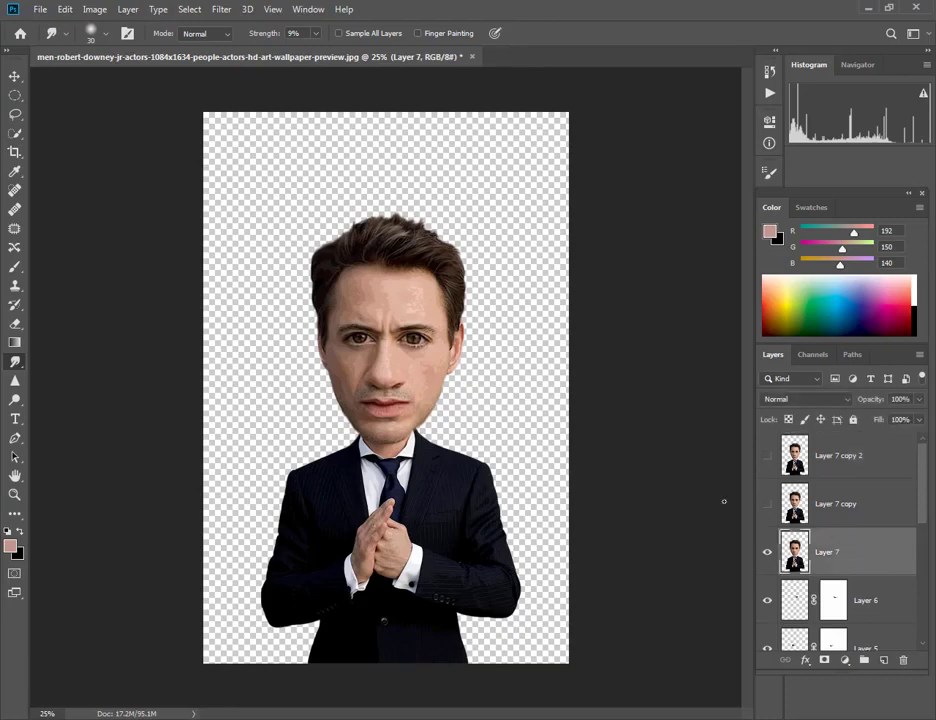
click(219, 9)
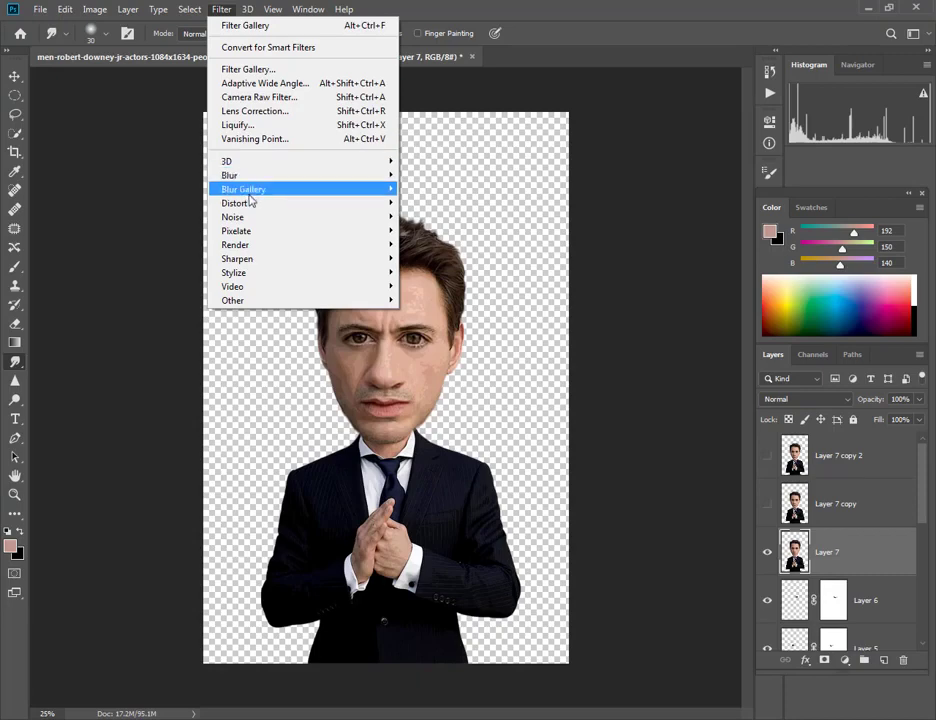
mouse_move(238, 258)
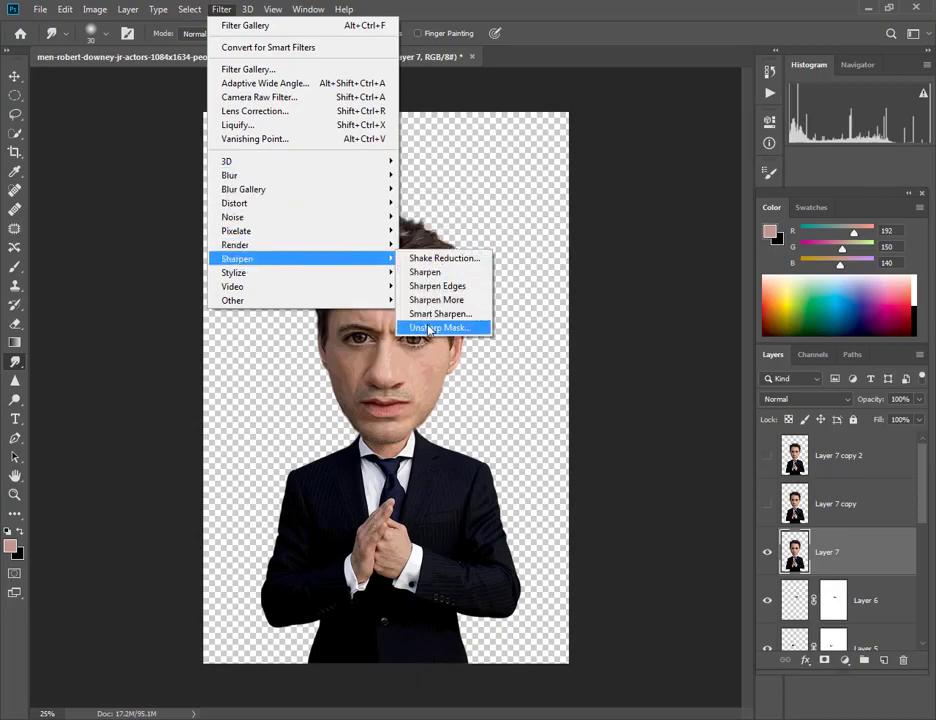
Apply Unsharp Mask to Layer 7 with a higher Amount and Threshold 10, then choose Oil Paint.
click(430, 328)
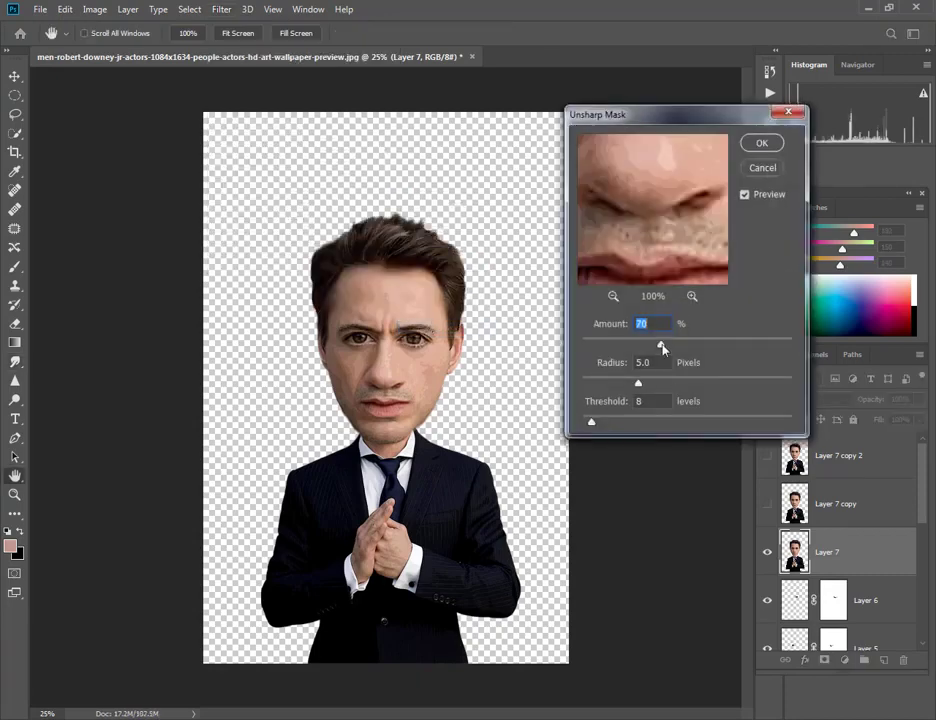
drag(665, 347, 671, 347)
click(645, 401)
text(10)
click(763, 142)
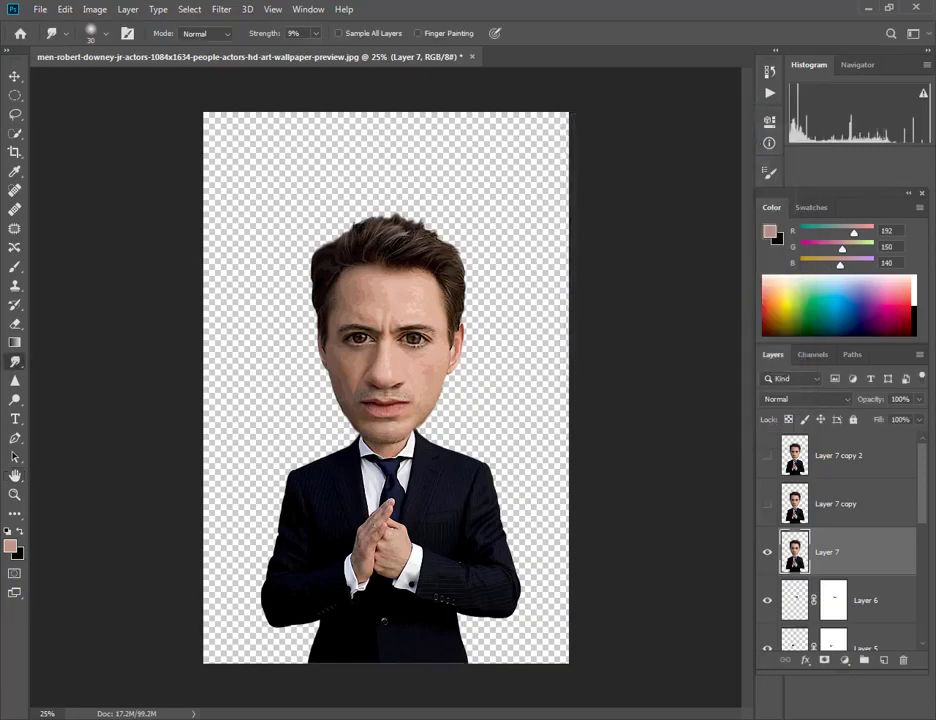
click(220, 10)
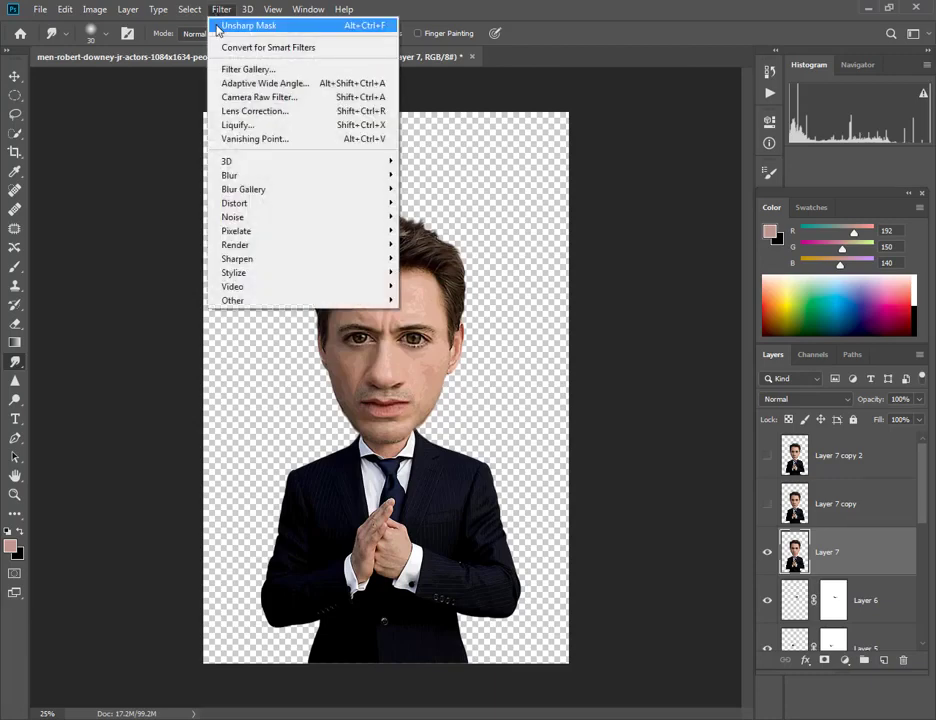
mouse_move(300, 272)
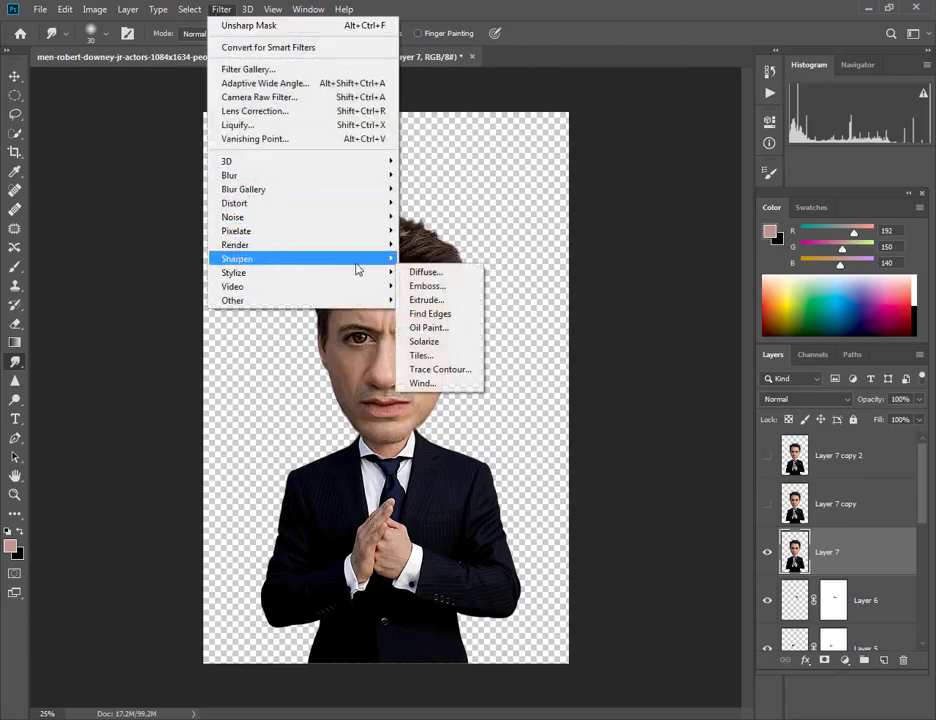
click(428, 327)
text(4)
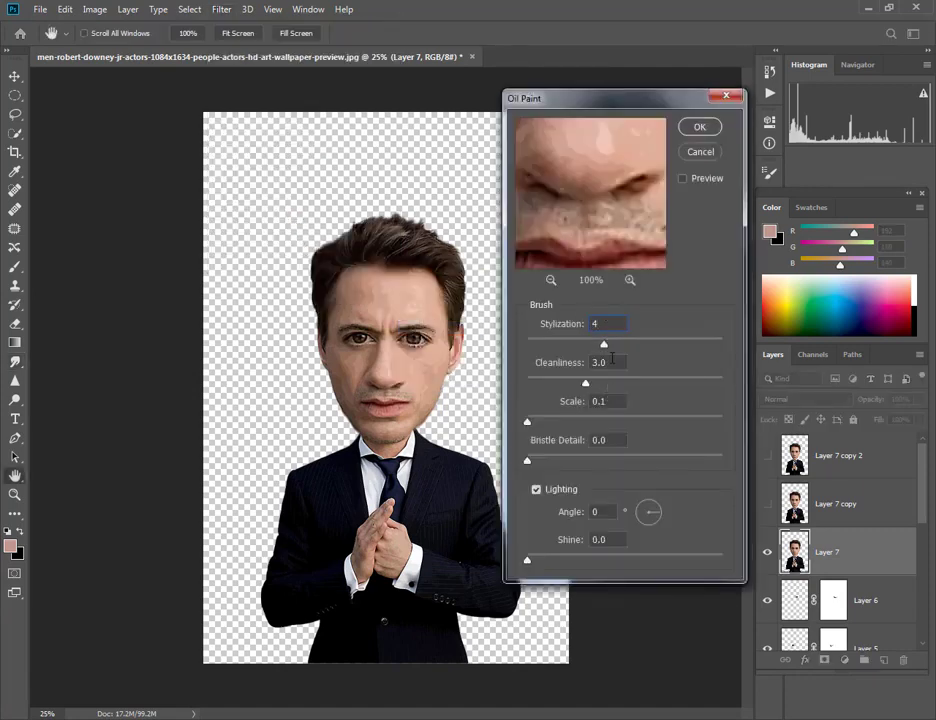
Apply Oil Paint with Cleanliness 3, Scale 0.2 and Shine 0, then show and select Layer 7 copy.
click(586, 362)
text(3)
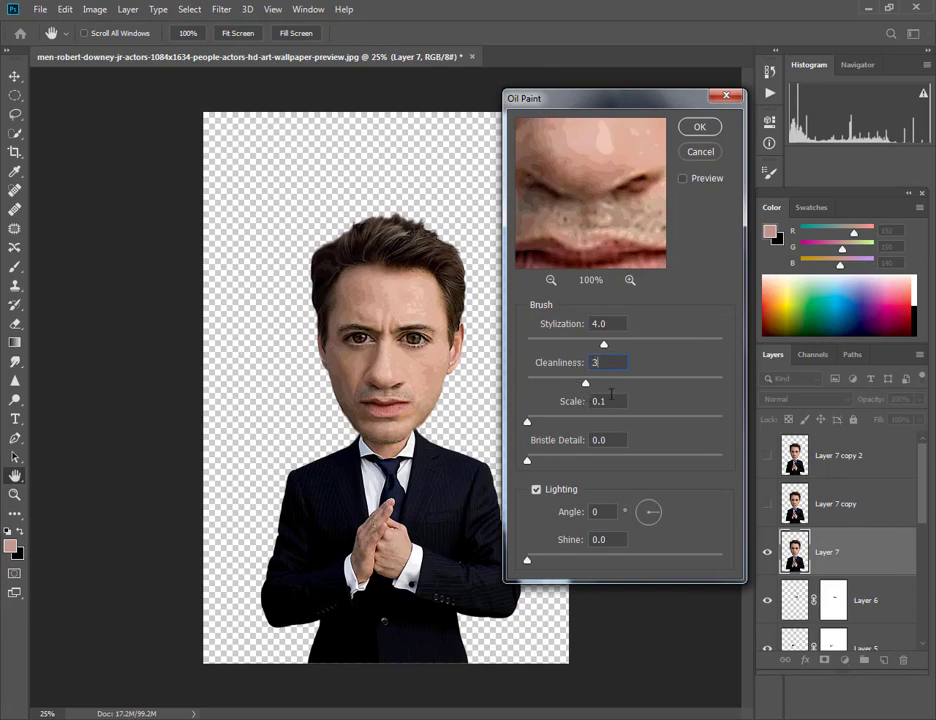
click(611, 396)
text(0)
key(Tab)
key(Tab)
double_click(616, 539)
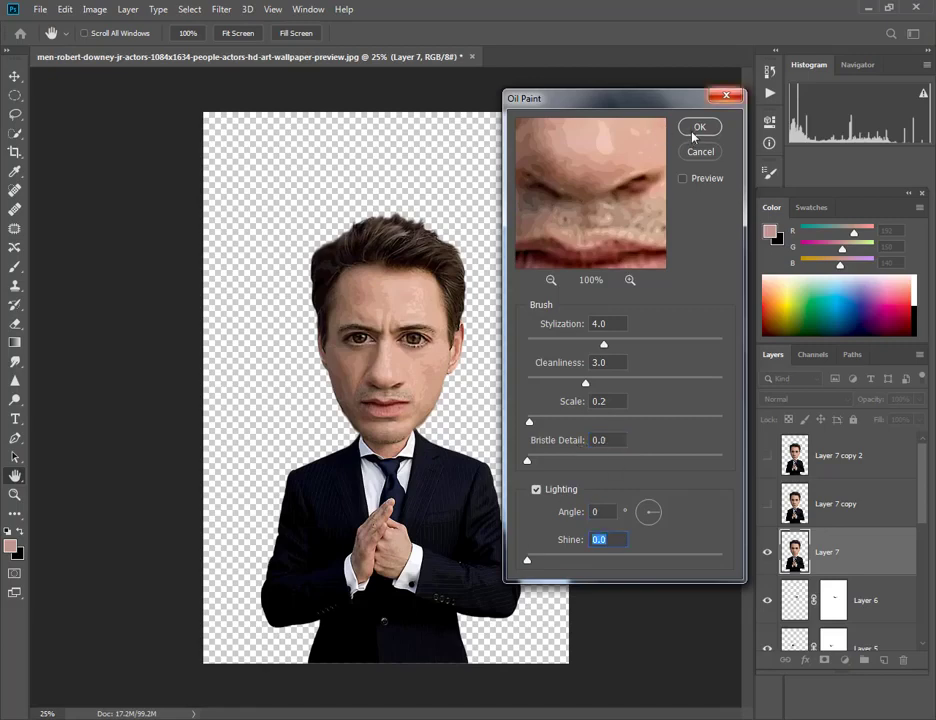
click(694, 131)
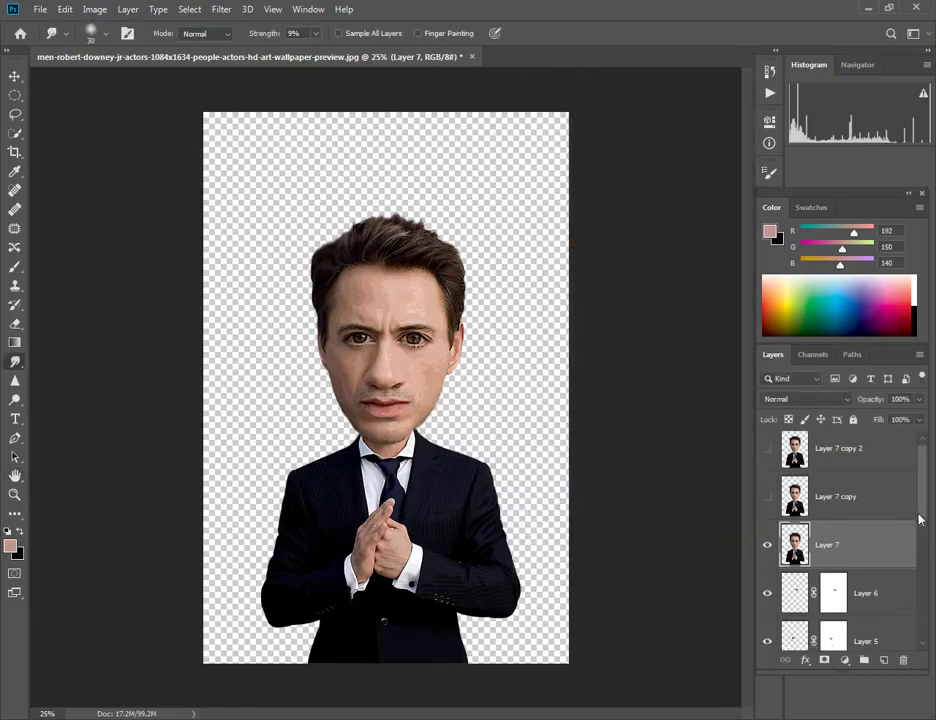
click(767, 509)
click(826, 512)
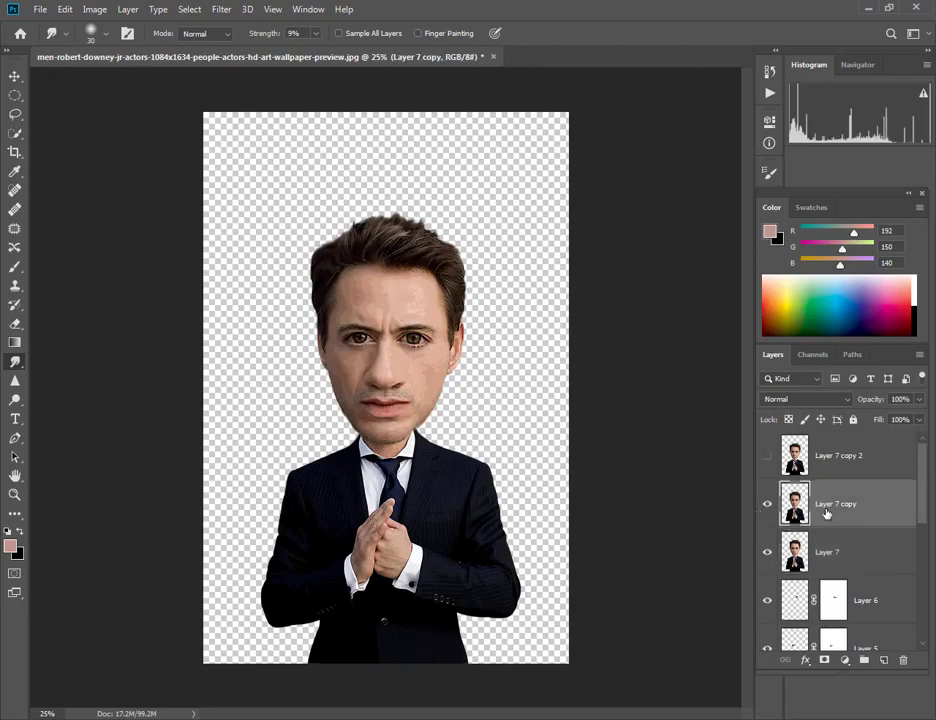
Apply Poster Edges to Layer 7 copy with Edge Intensity 3 and Posterization 6.
click(222, 11)
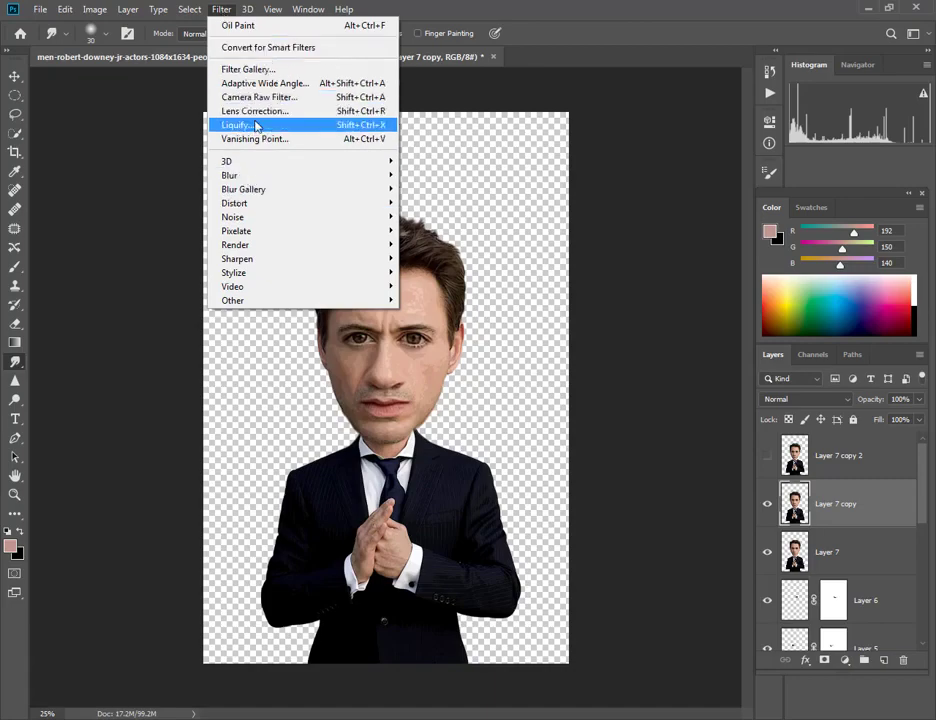
click(262, 80)
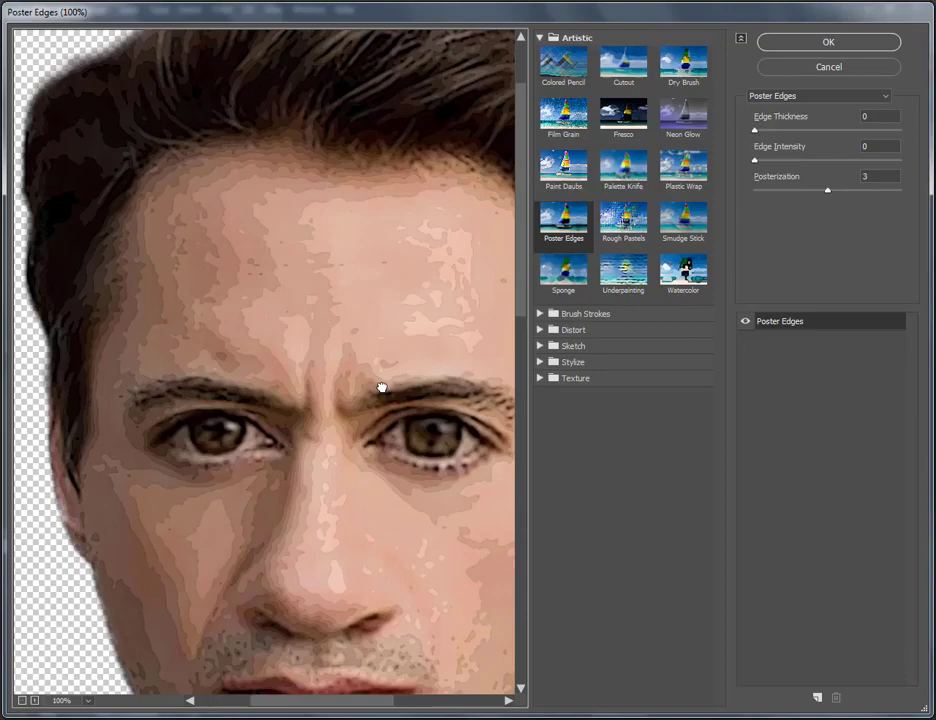
drag(382, 388, 391, 198)
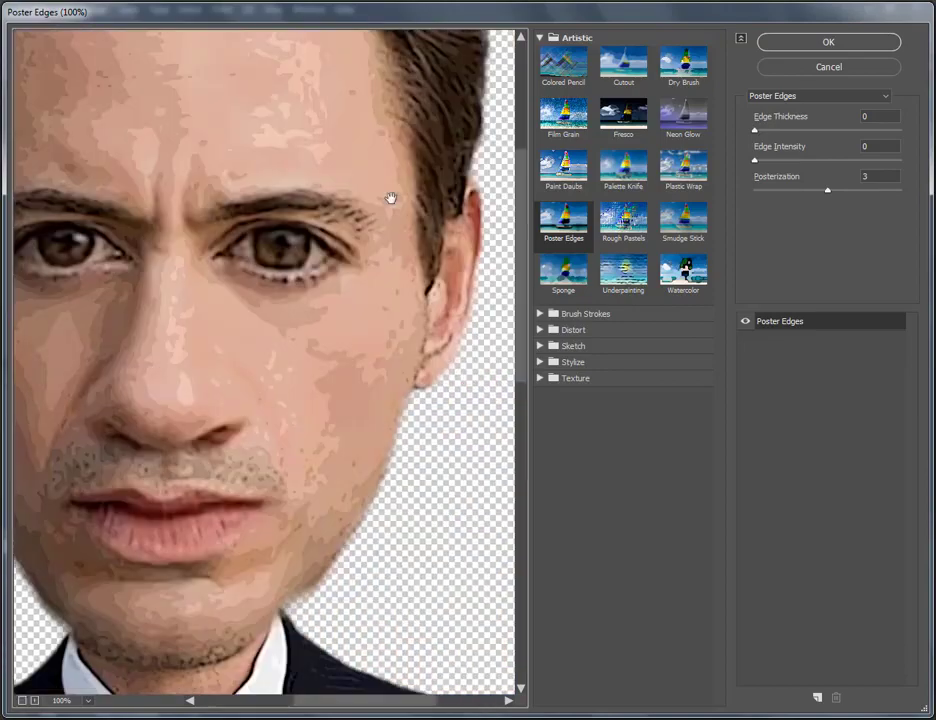
click(864, 148)
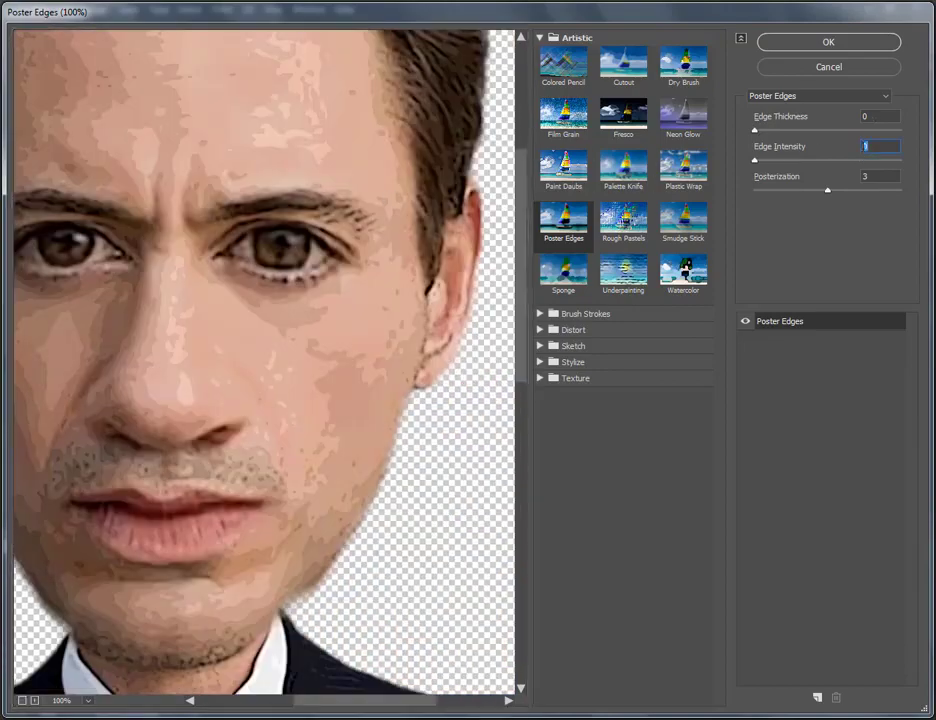
text(3)
key(Tab)
text(6)
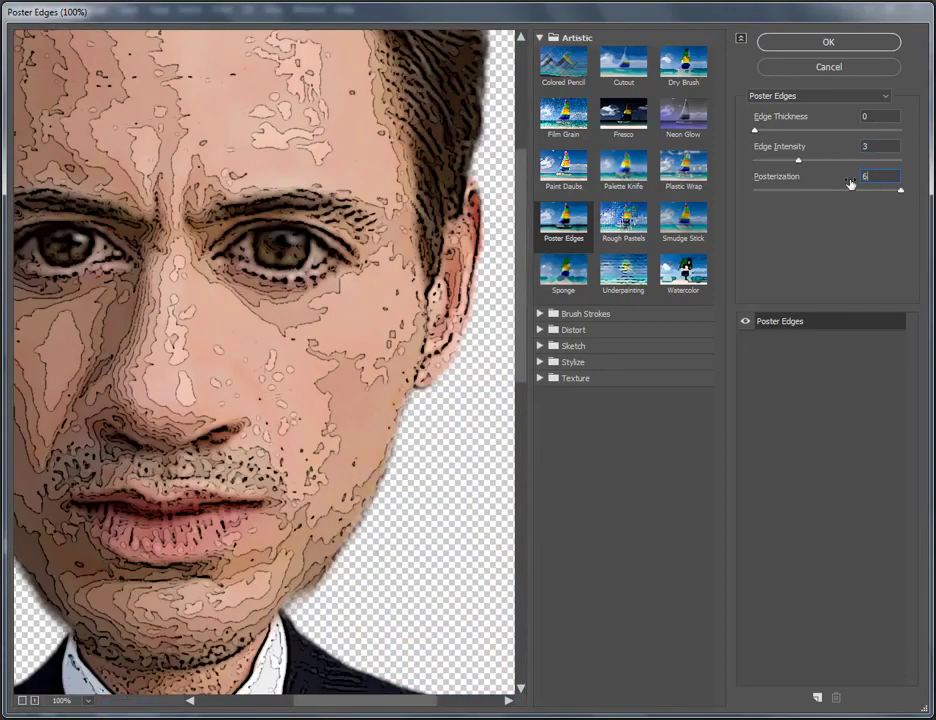
click(830, 43)
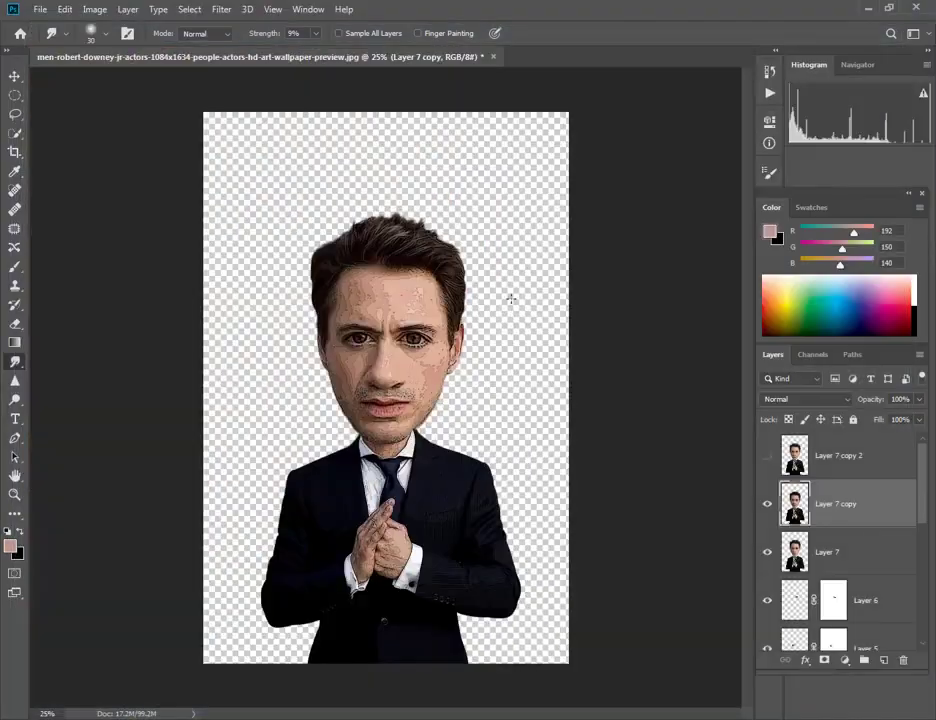
Toggle Layer 7 copy's visibility to compare, then leave it hidden with Layer 7 copy 2 selected.
click(768, 503)
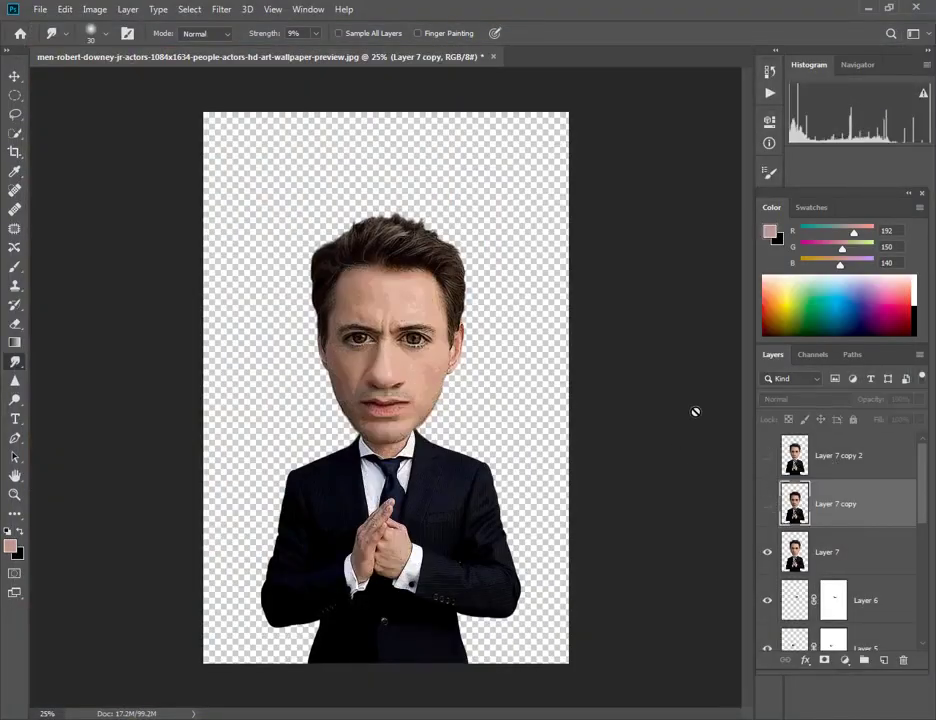
click(768, 503)
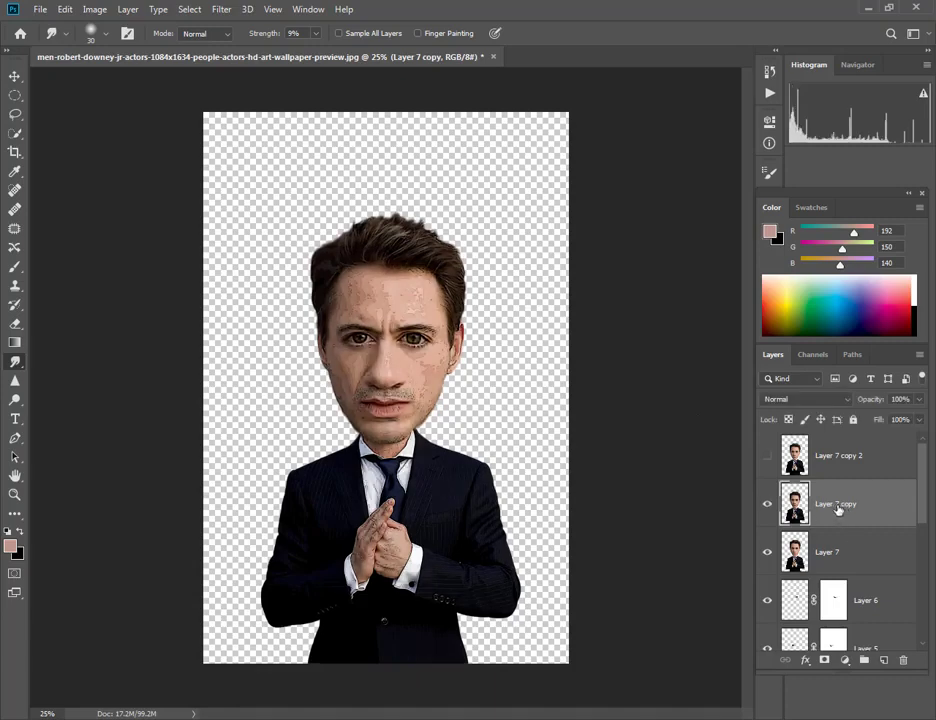
click(841, 465)
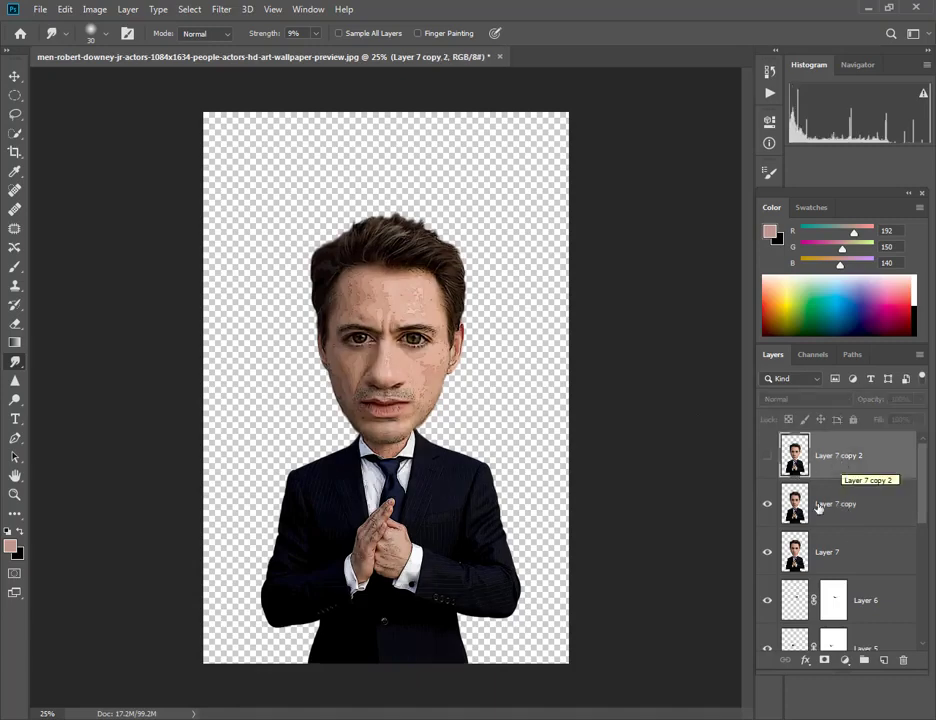
click(767, 504)
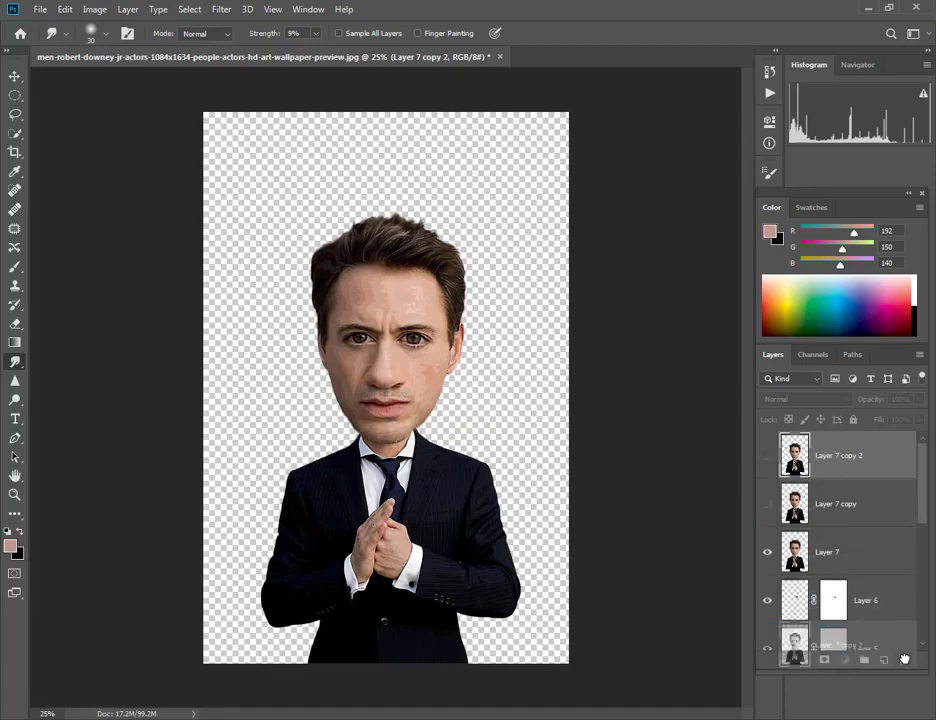
Delete Layer 7 copy 2, show Layer 7 copy, and apply High Pass at 2 px to it.
key(Delete)
click(767, 456)
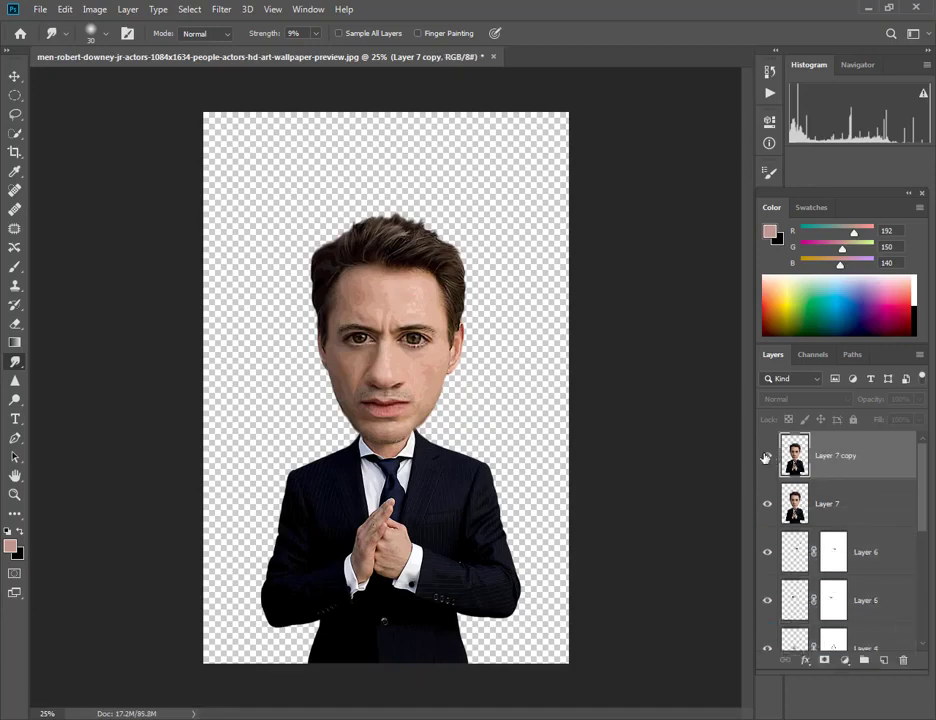
click(221, 9)
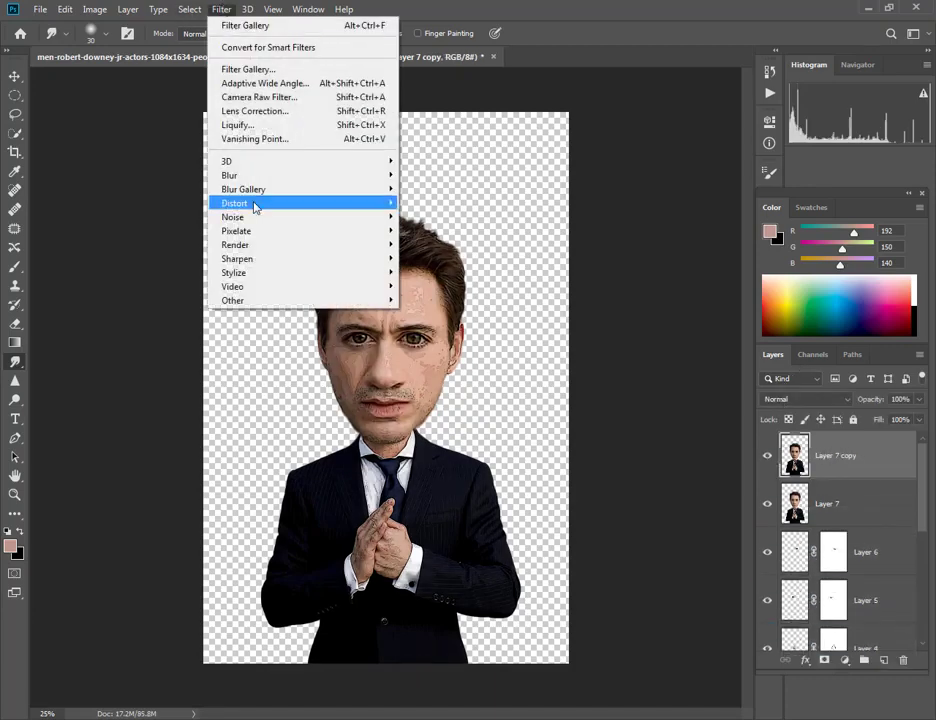
mouse_move(233, 300)
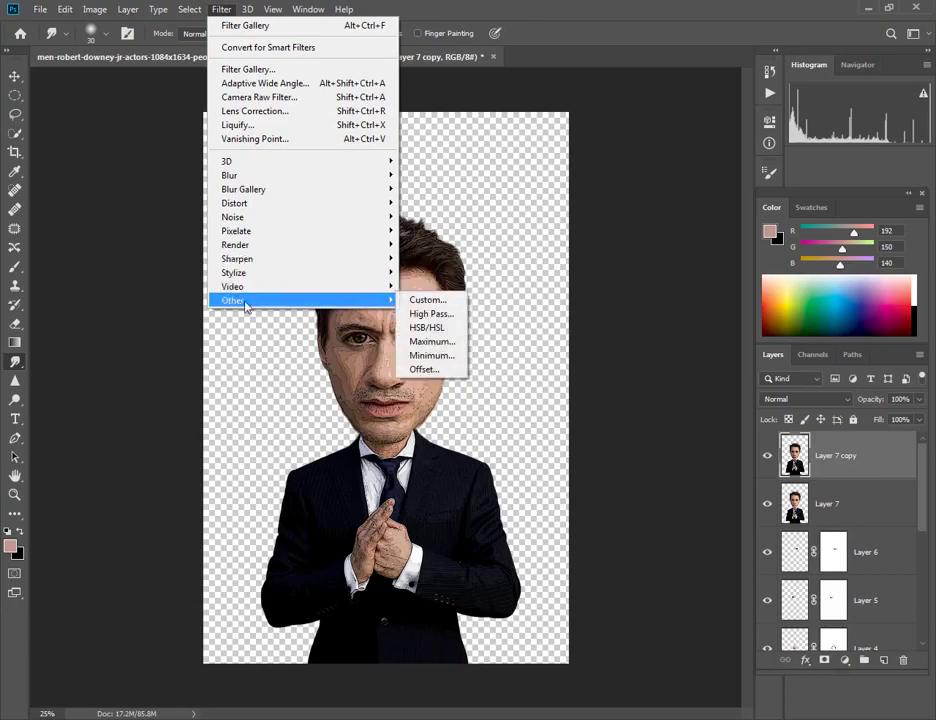
click(425, 316)
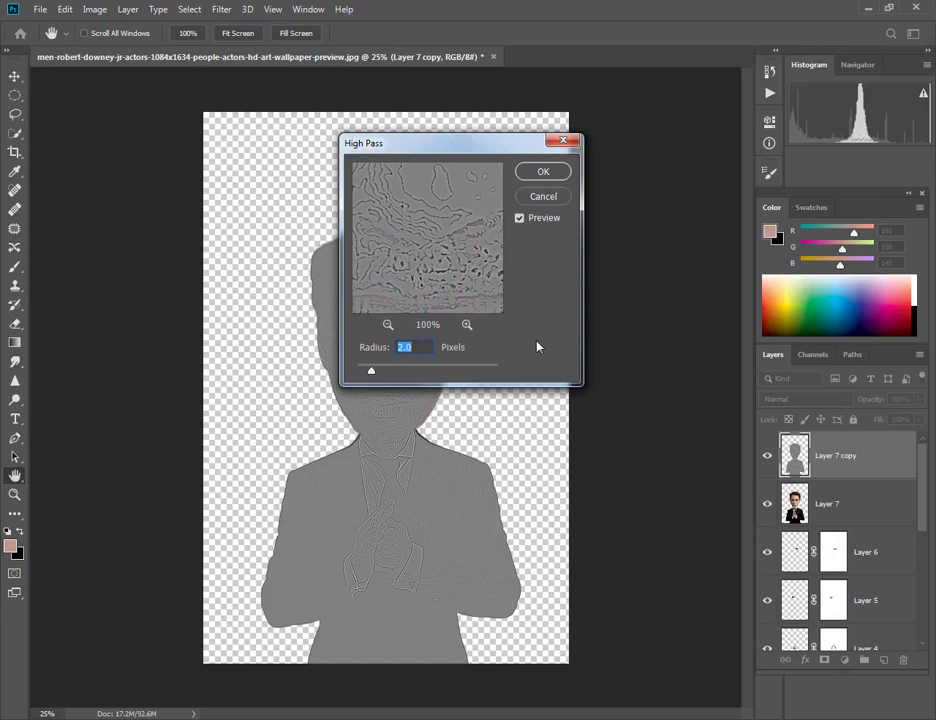
click(543, 174)
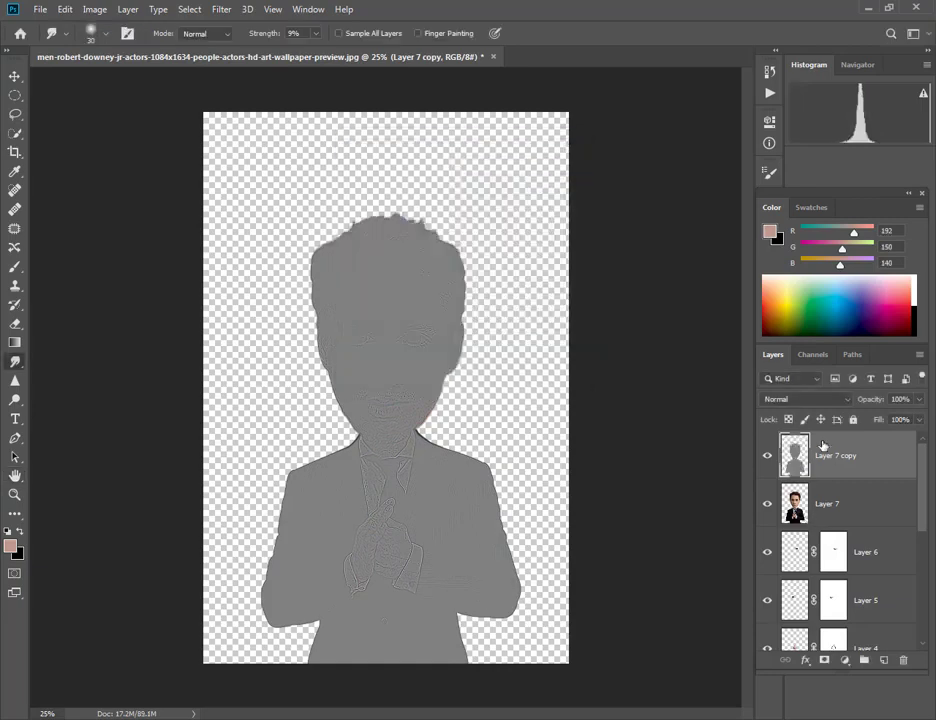
Set the high-pass Layer 7 copy's blend mode to Overlay.
click(808, 399)
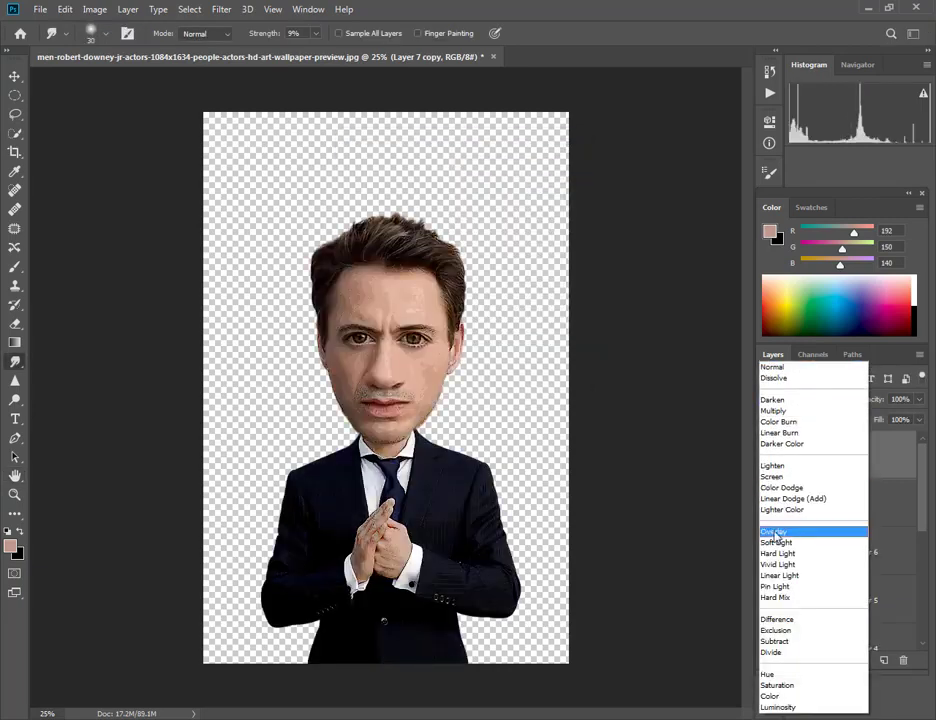
click(775, 531)
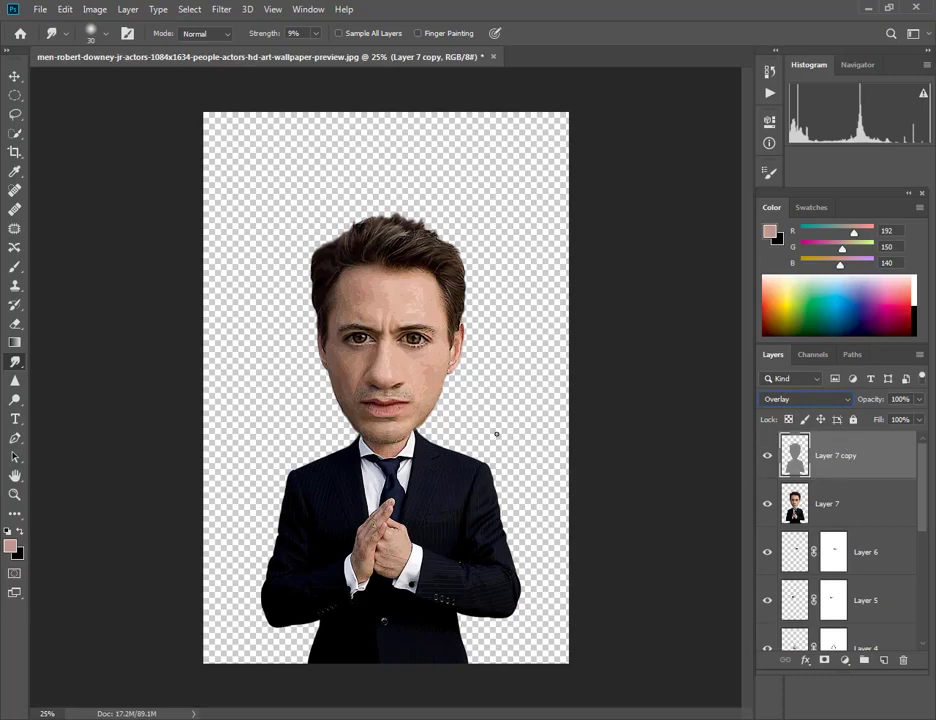
scroll(921, 475, down, 1)
scroll(921, 486, up, 1)
click(845, 661)
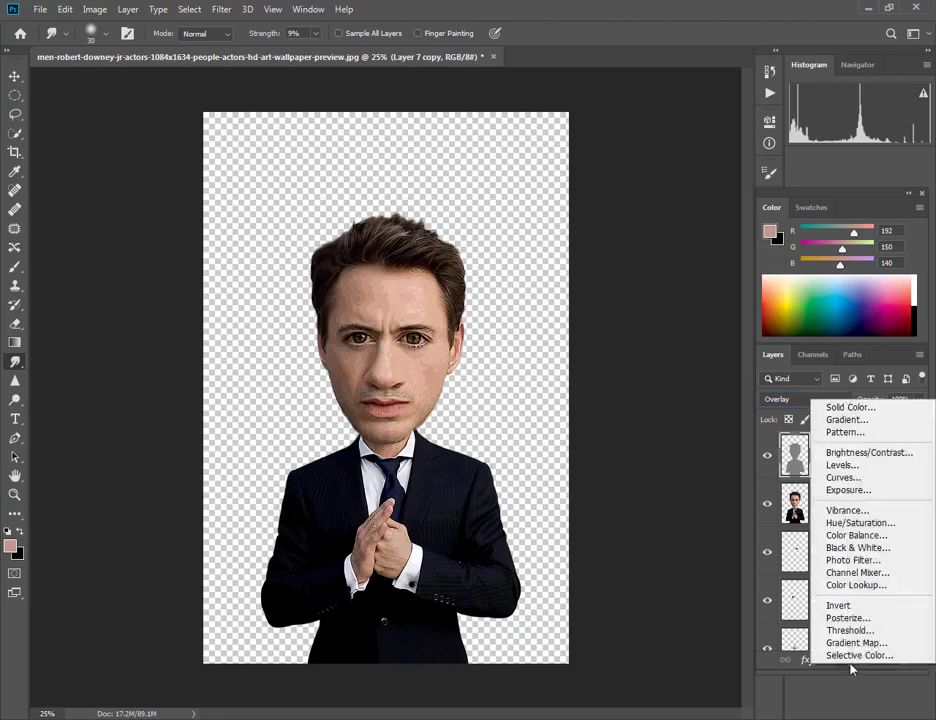
Add a Vibrance adjustment layer with raised vibrance and saturation.
click(856, 512)
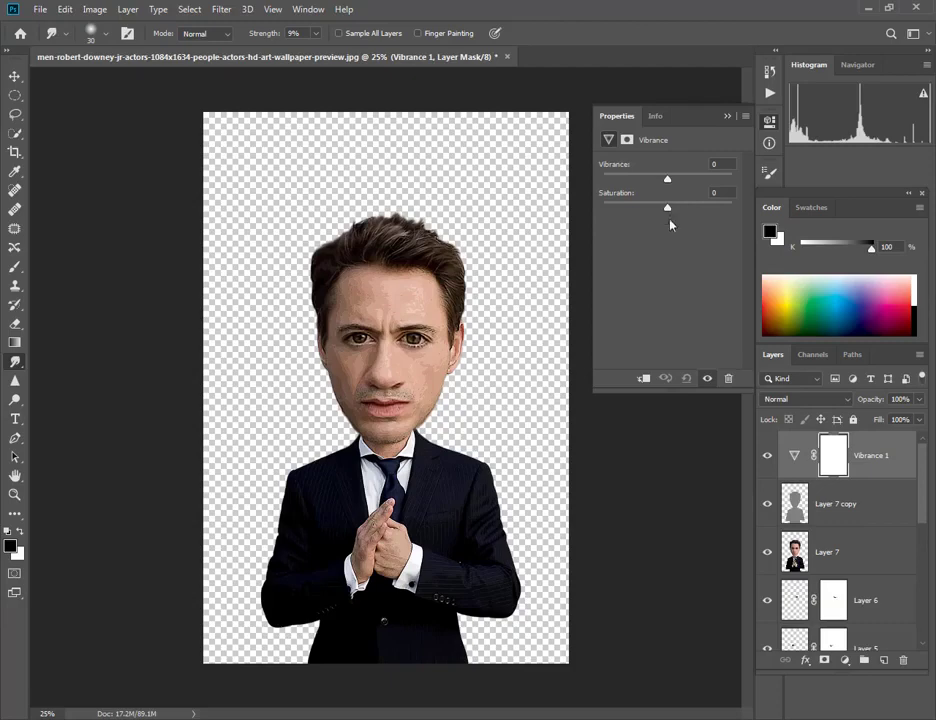
drag(668, 207, 685, 208)
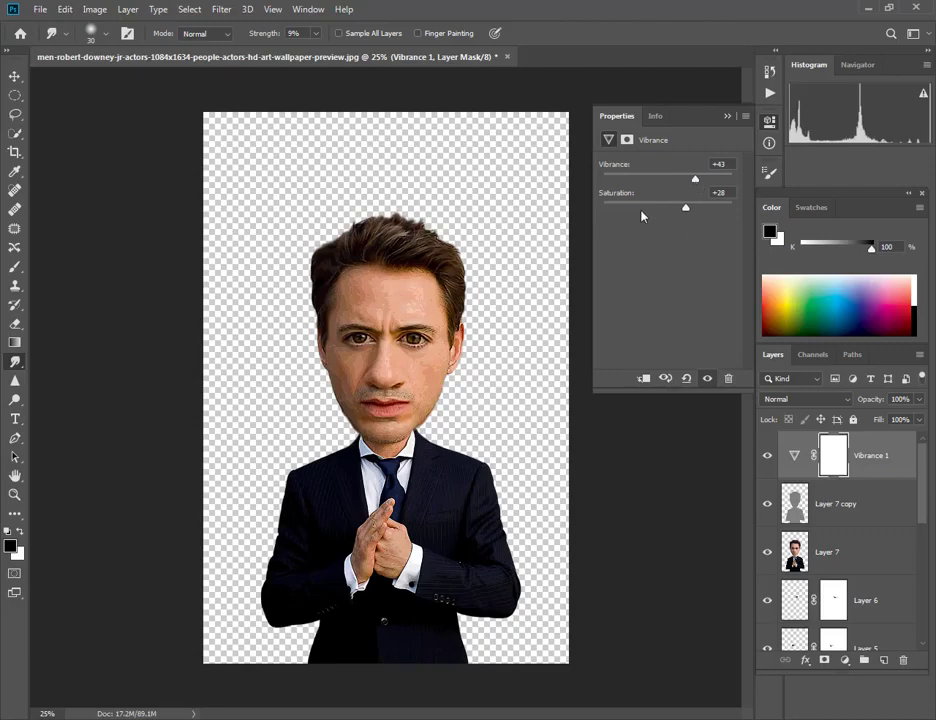
drag(684, 208, 681, 208)
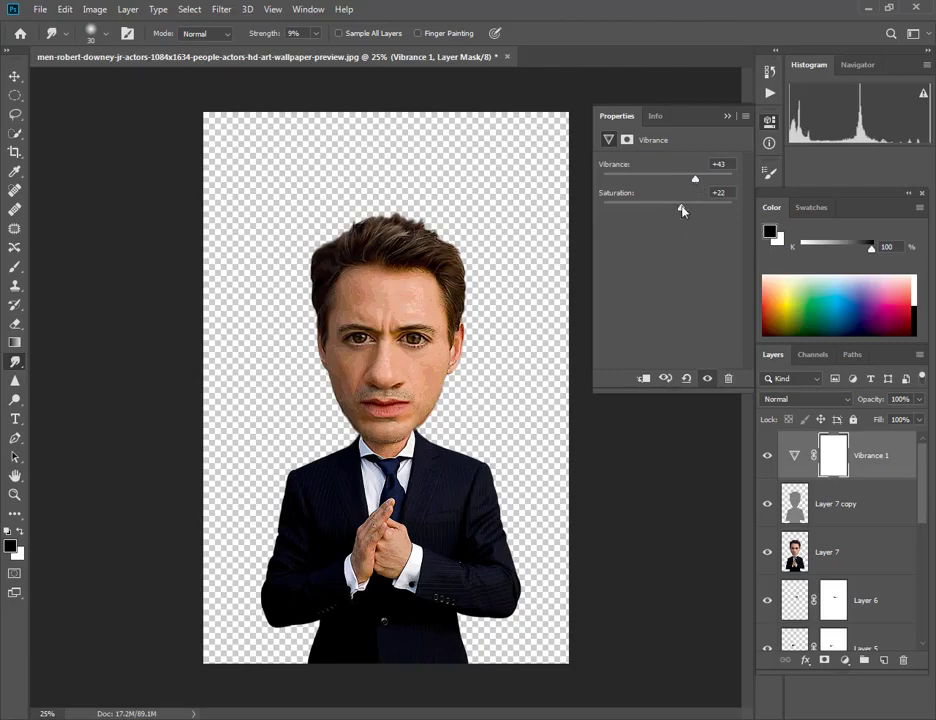
click(728, 117)
Add a Levels adjustment layer with inputs set to 10, 1.14 and 228.
click(846, 660)
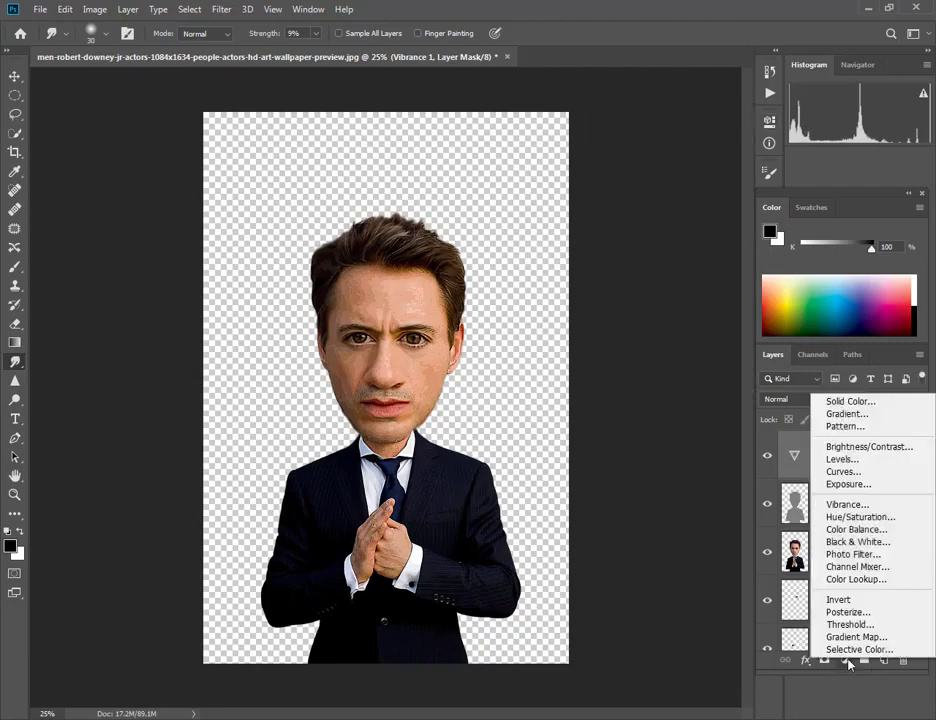
click(846, 459)
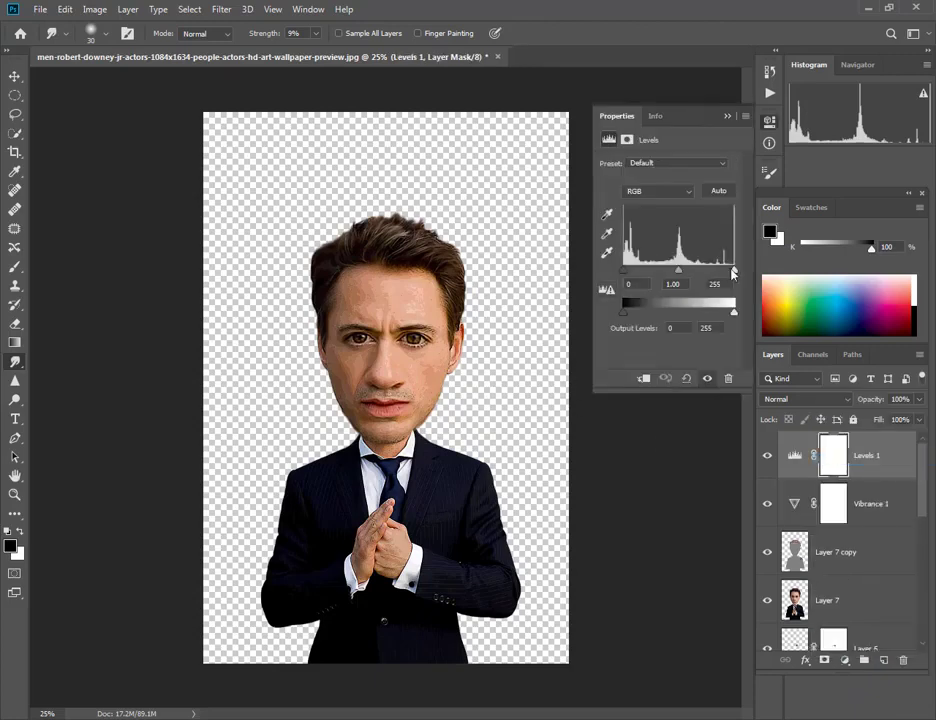
drag(733, 272, 734, 272)
drag(626, 273, 678, 273)
drag(679, 272, 629, 271)
mouse_move(734, 271)
mouse_down()
mouse_move(724, 272)
mouse_move(745, 274)
mouse_up()
click(727, 116)
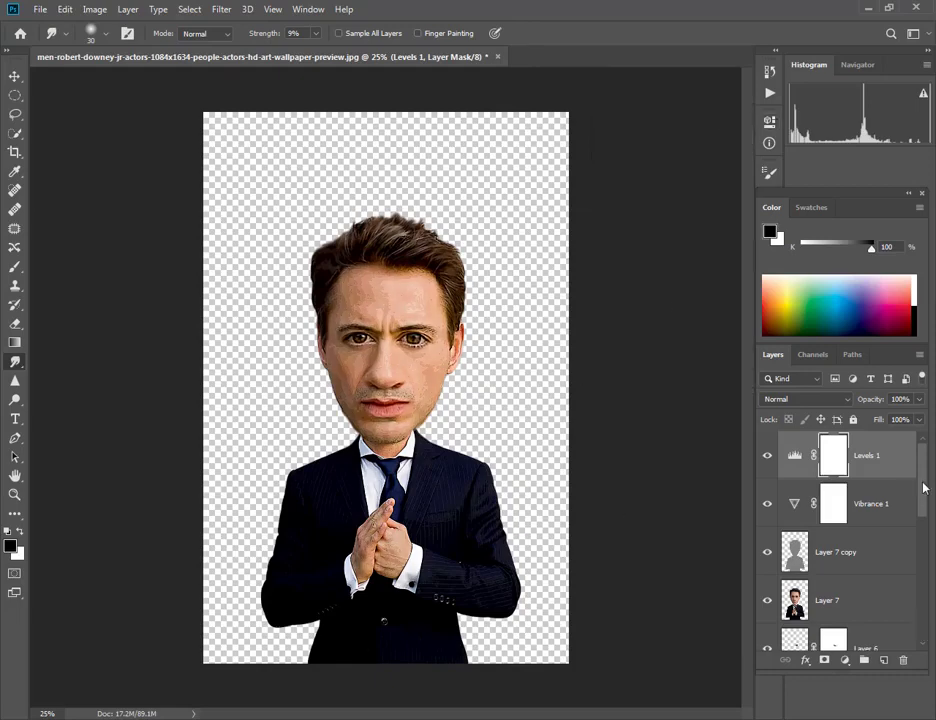
drag(924, 488, 927, 627)
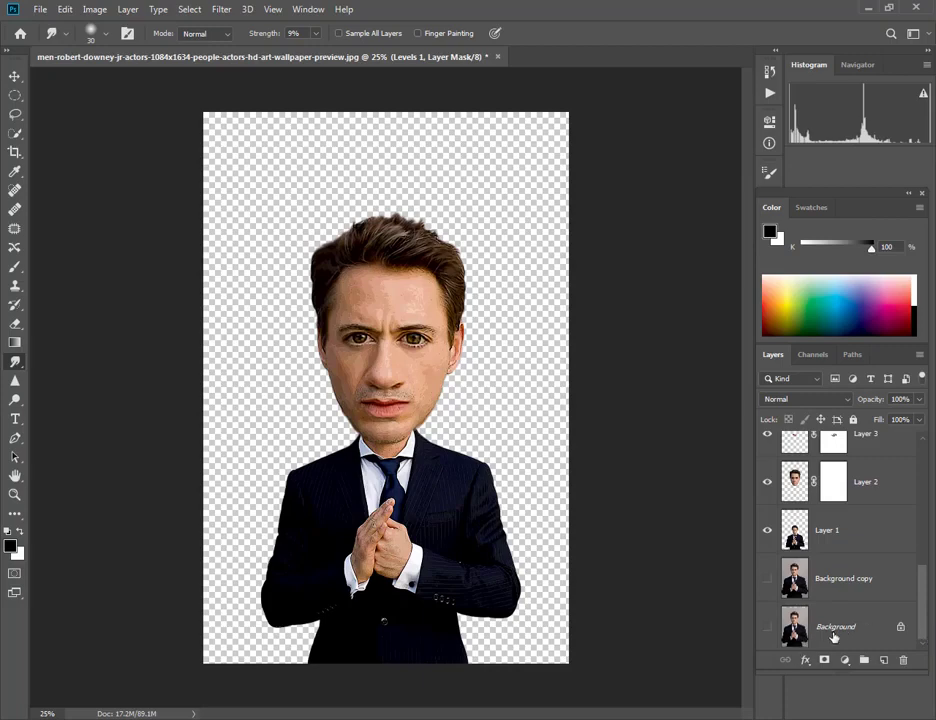
Add a radial Orange, Yellow, Orange Gradient Fill layer just above Background copy.
click(838, 595)
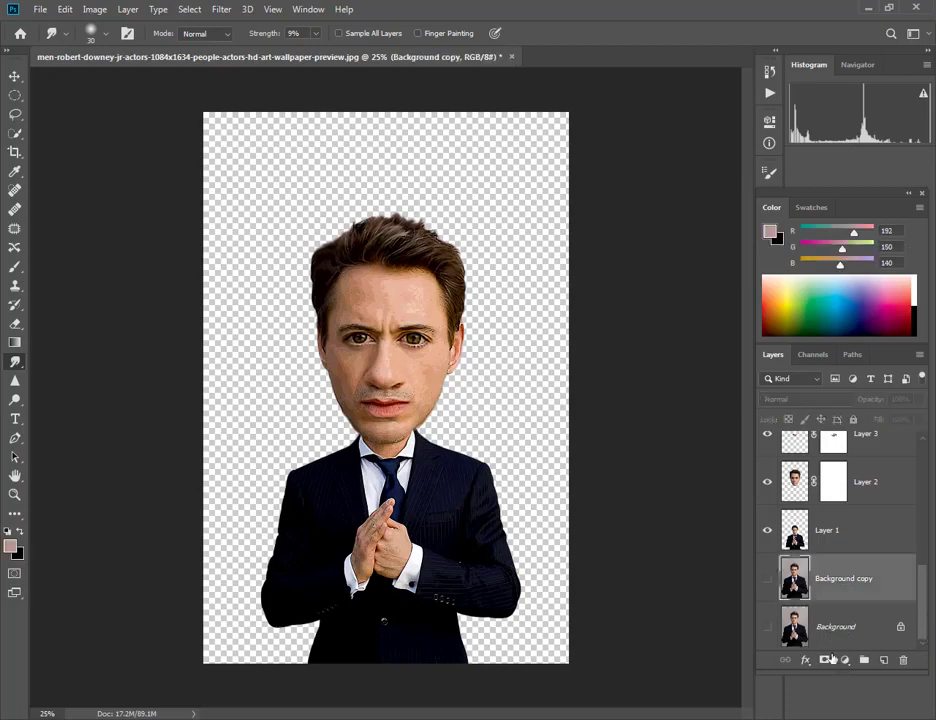
click(846, 662)
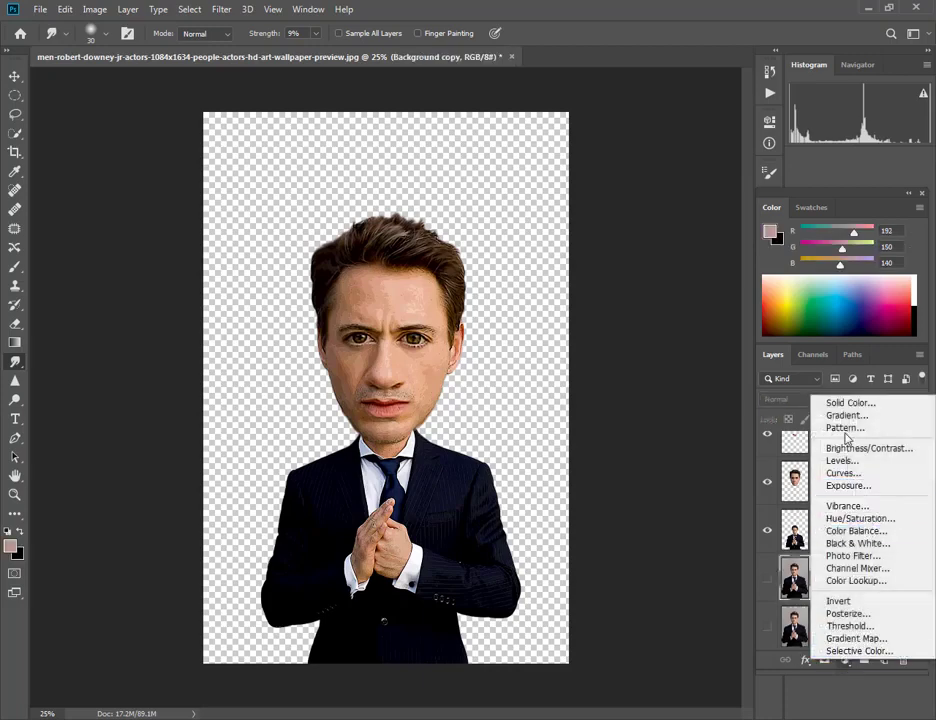
click(838, 412)
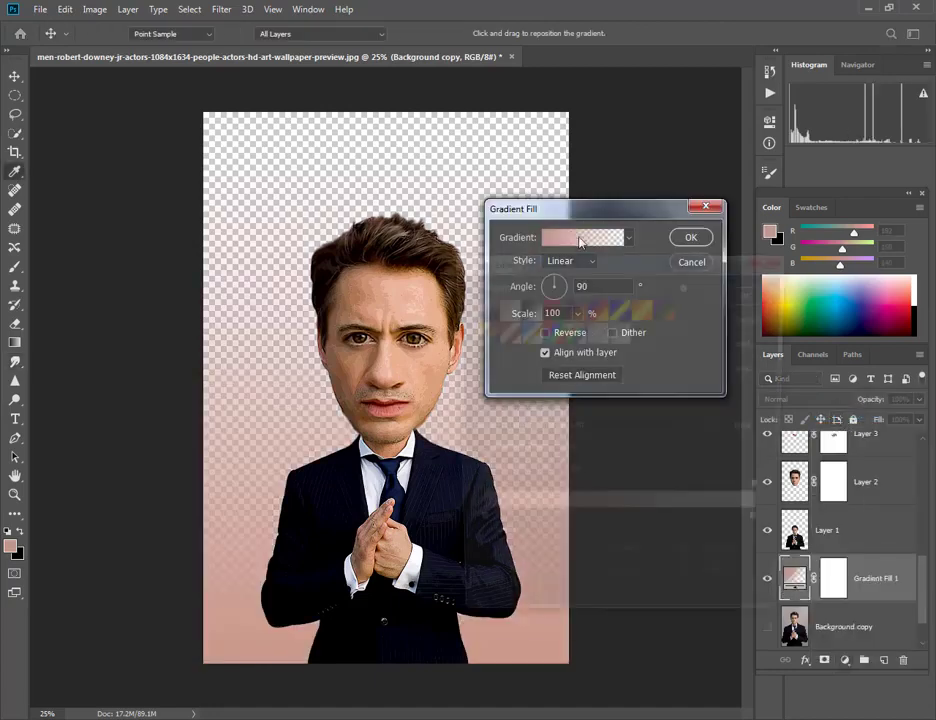
click(583, 237)
click(644, 311)
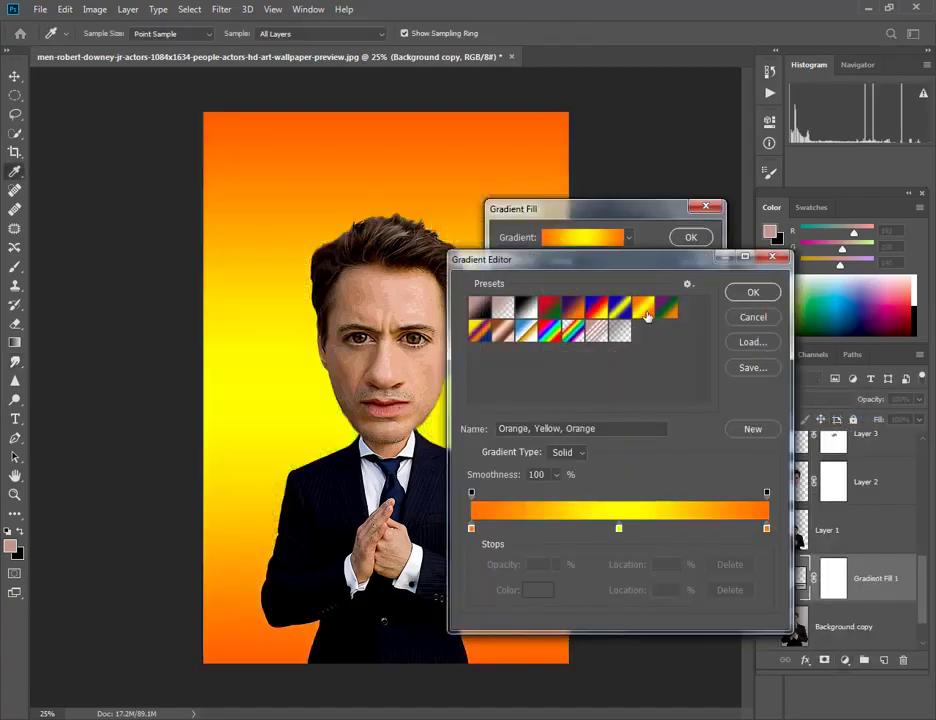
click(753, 292)
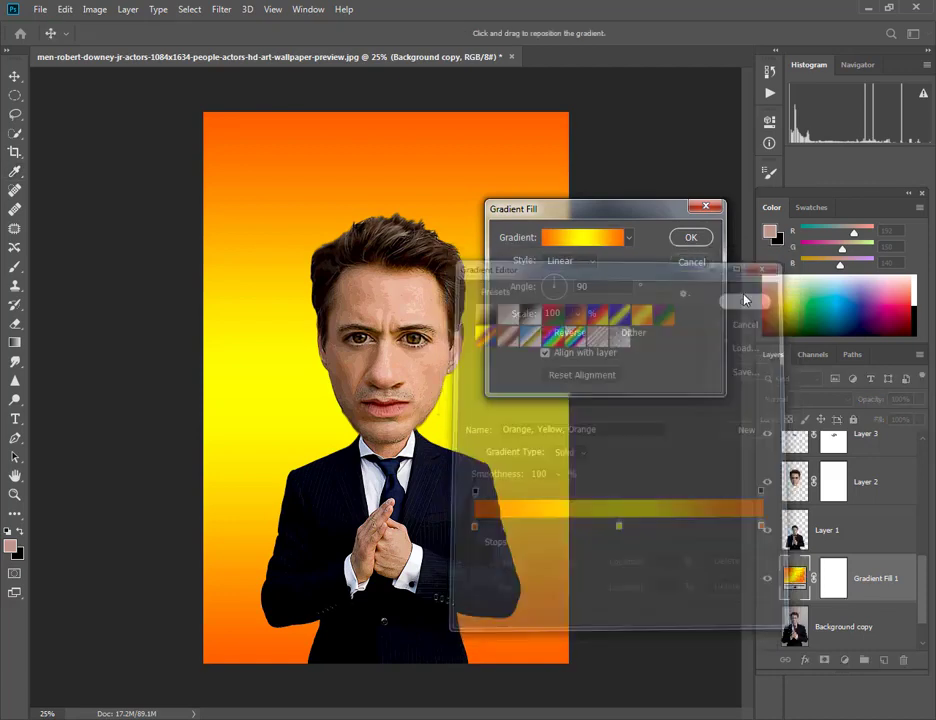
click(570, 260)
click(569, 288)
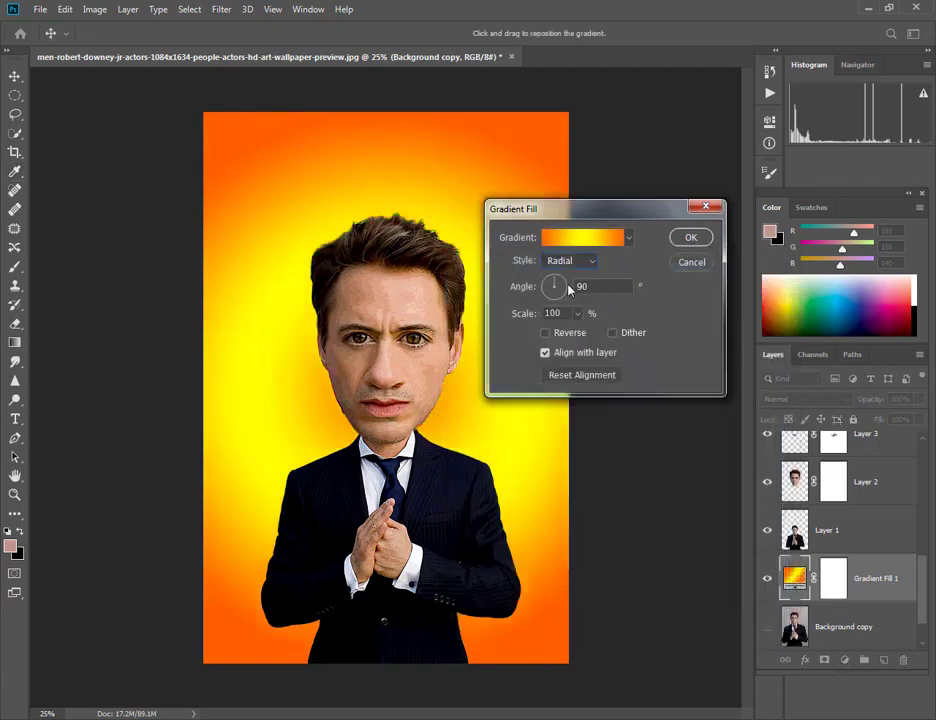
click(690, 238)
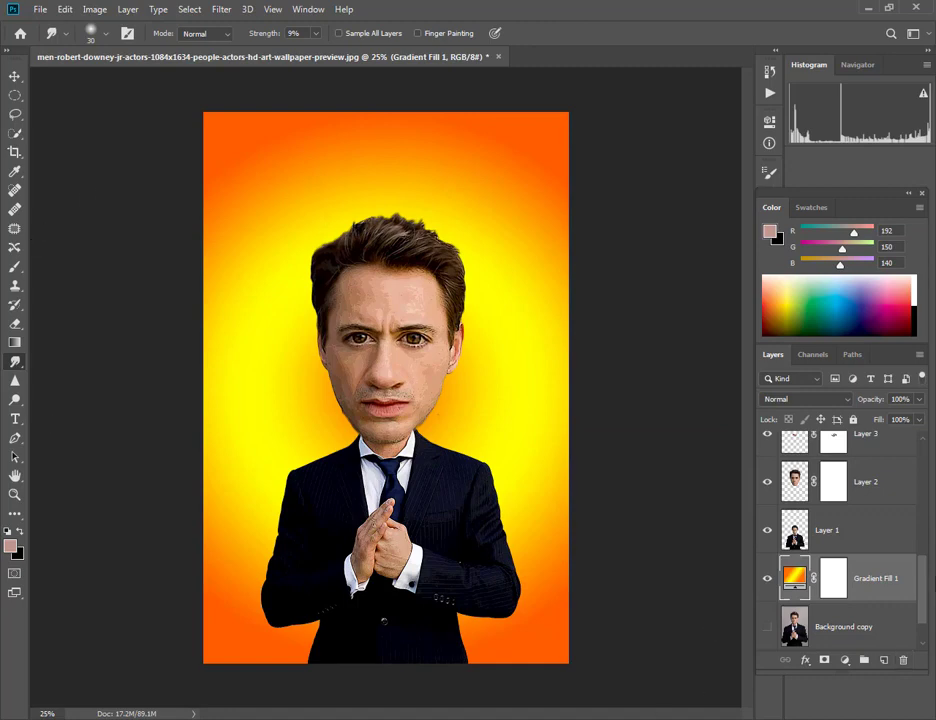
drag(925, 605, 931, 470)
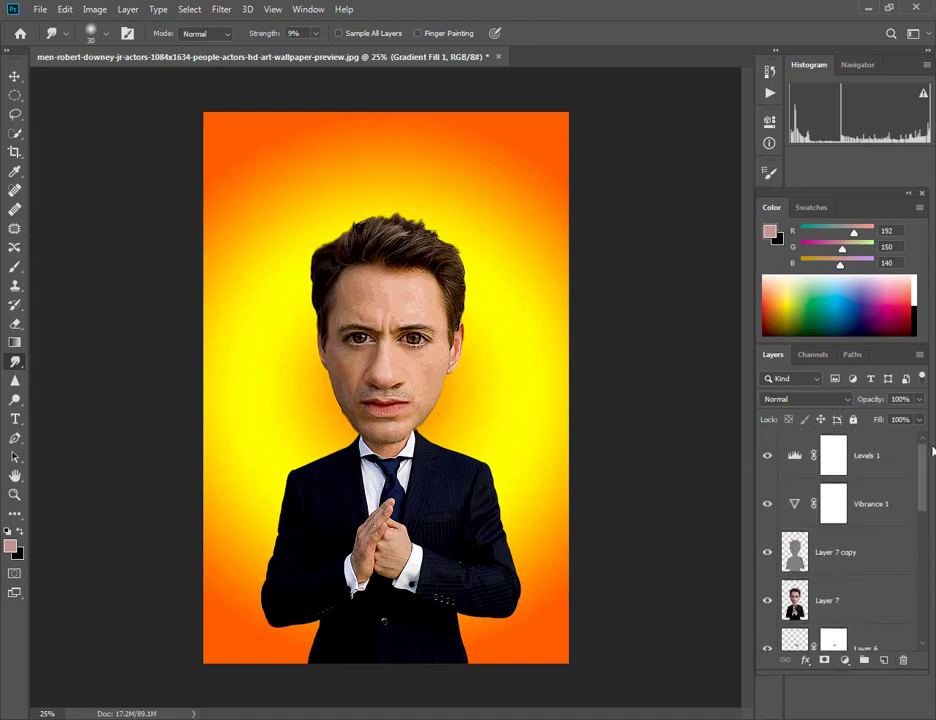
Group all caricature layers into Group 1 and toggle it against the original Background photo.
key(ctrl+alt+a)
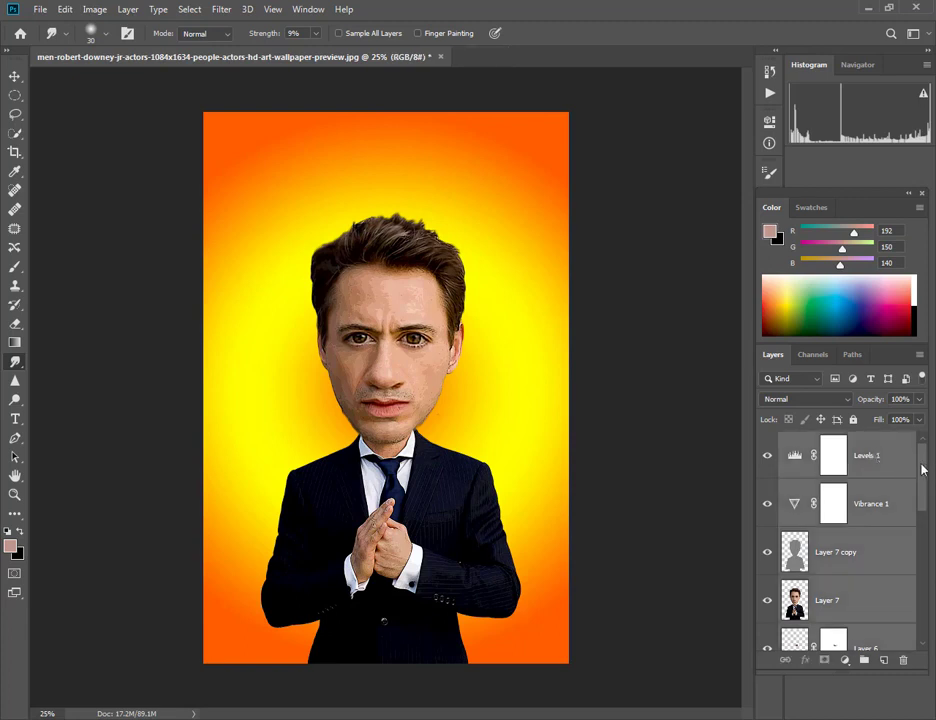
key(ctrl+g)
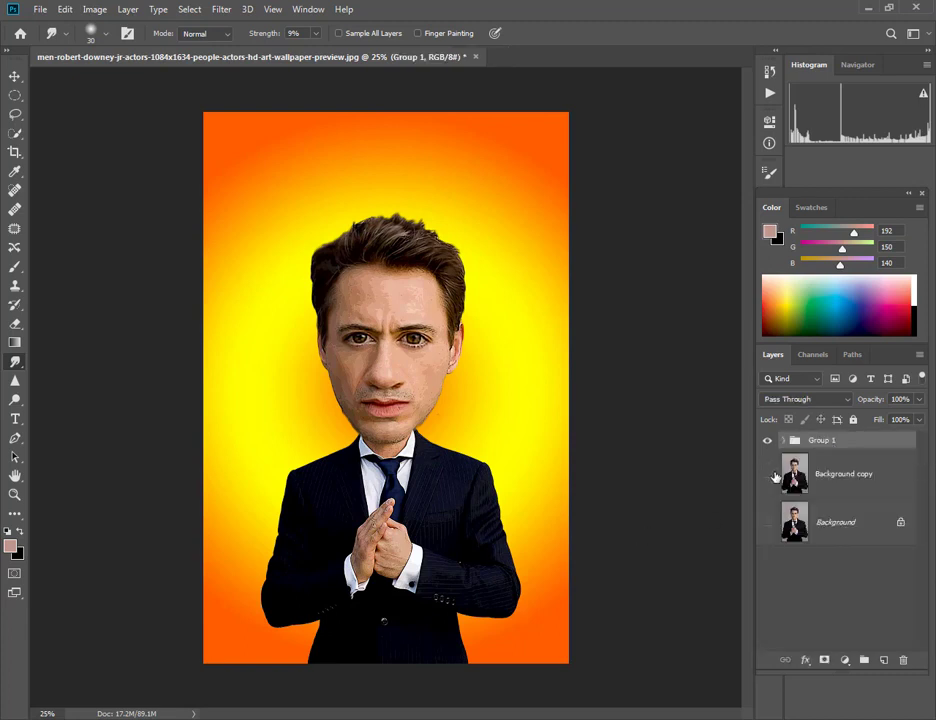
click(768, 442)
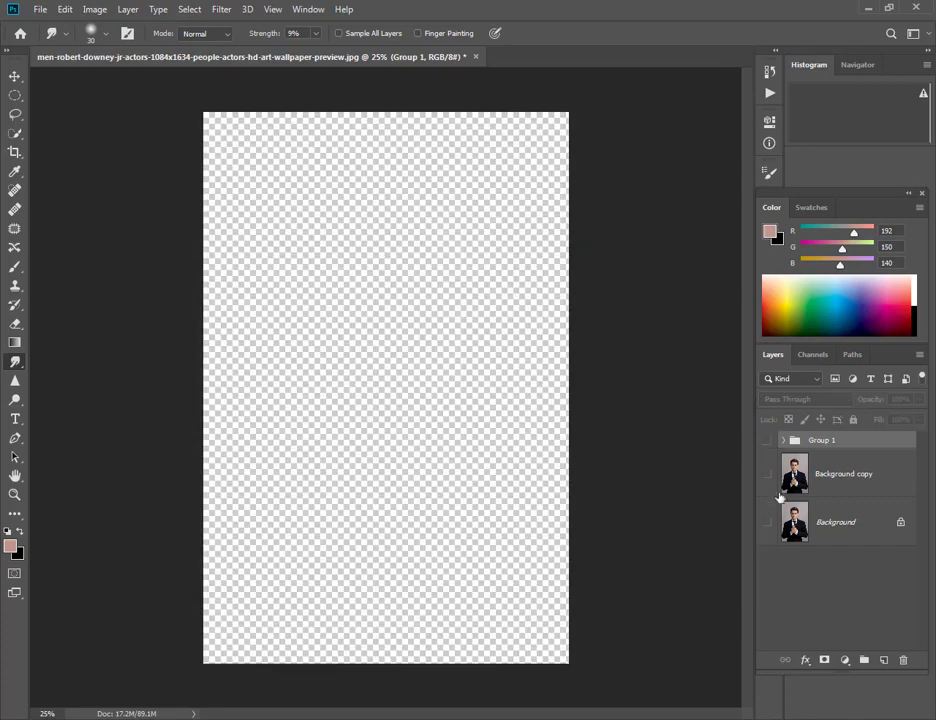
click(768, 522)
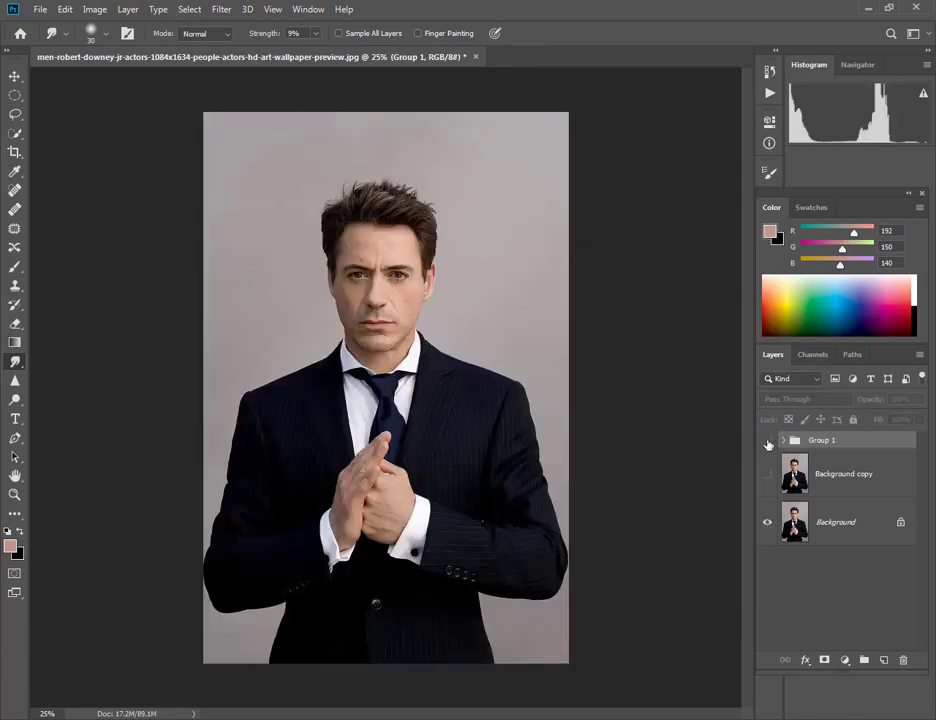
click(768, 522)
click(768, 442)
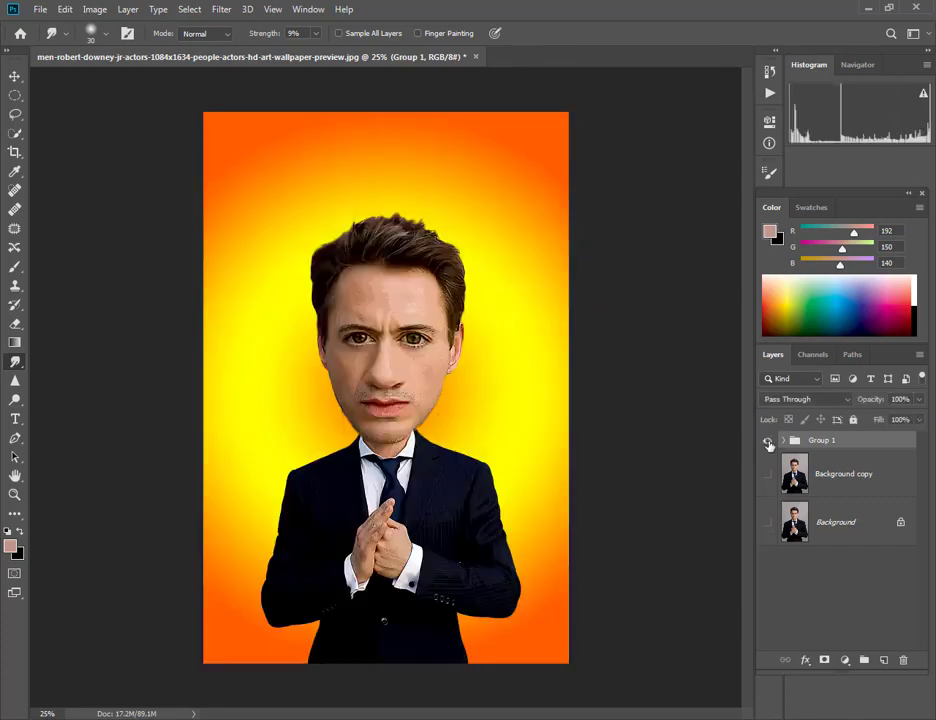